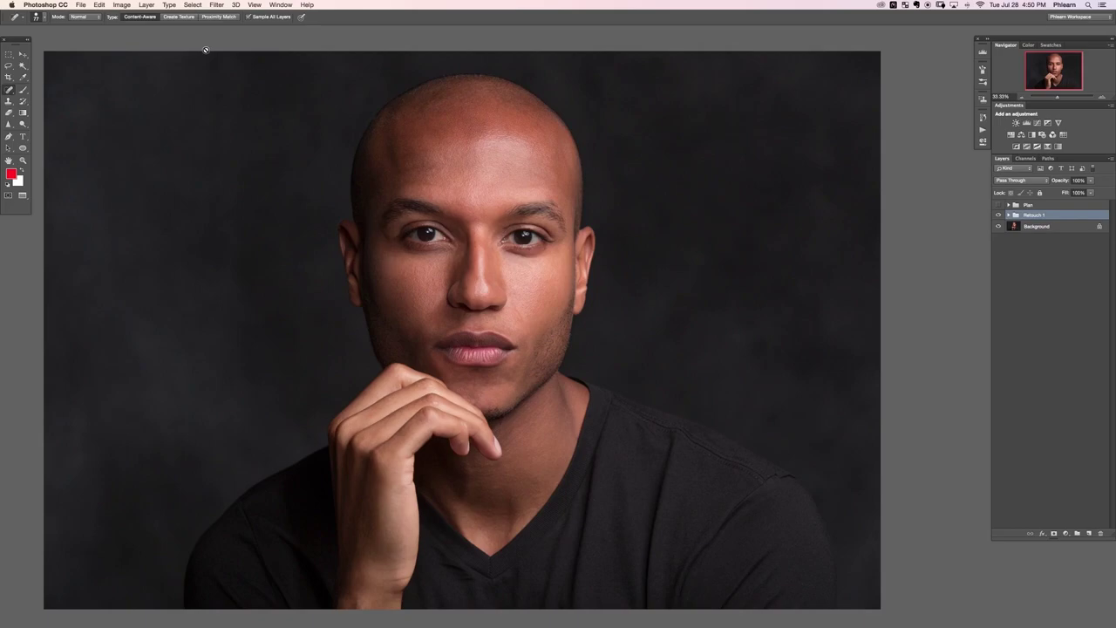
pyautogui.scroll(-5, 206, 49)
pyautogui.click(406, 125)
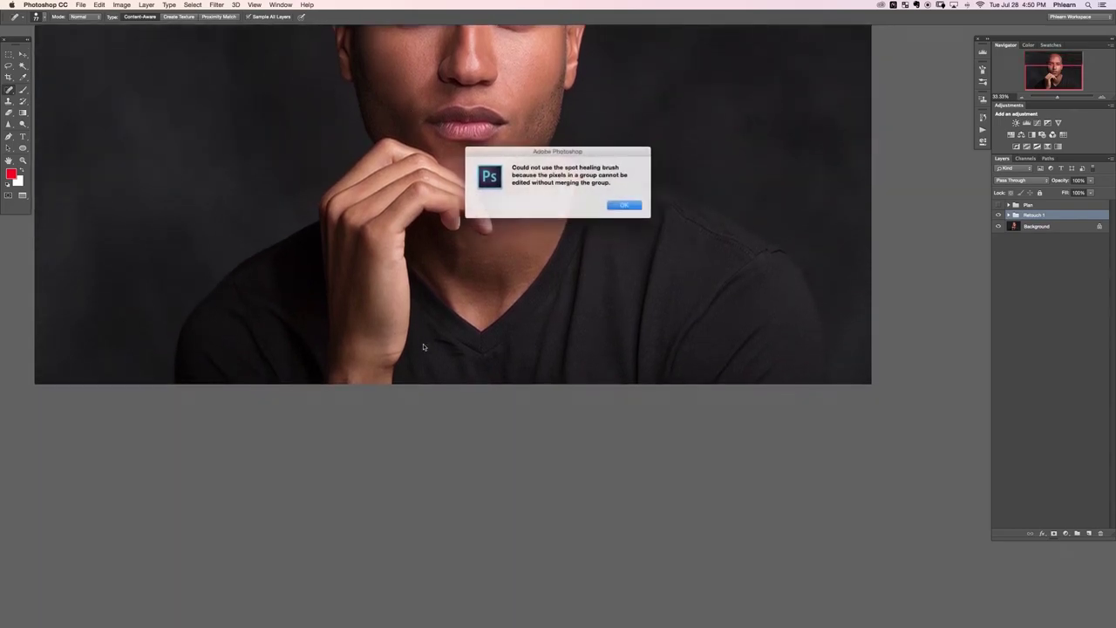
pyautogui.click(621, 206)
pyautogui.scroll(5, 548, 189)
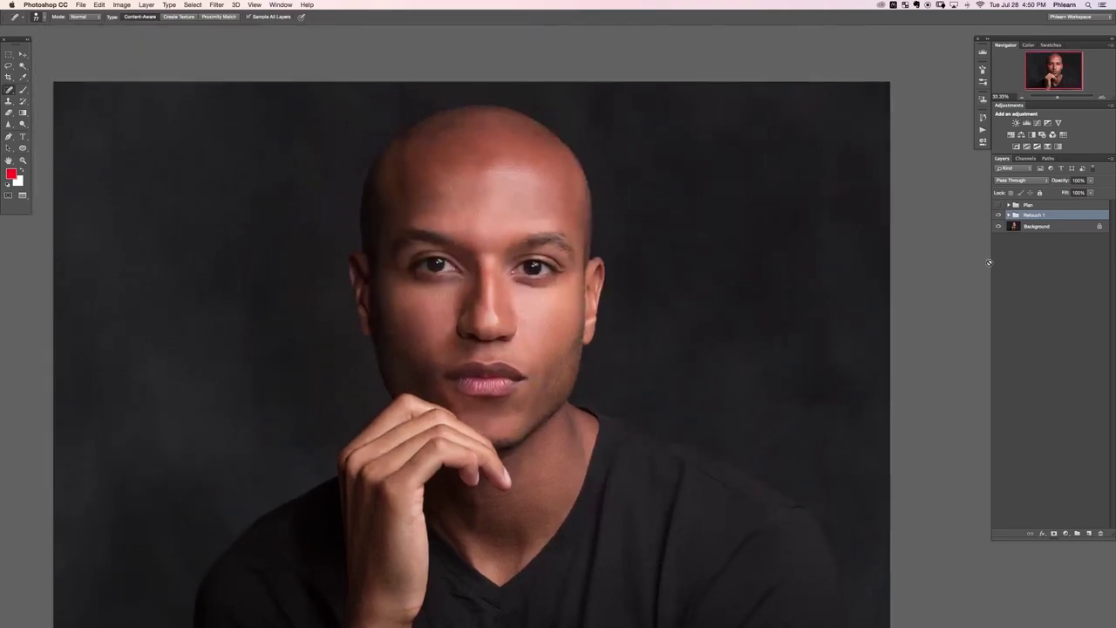
pyautogui.scroll(-1, 859, 259)
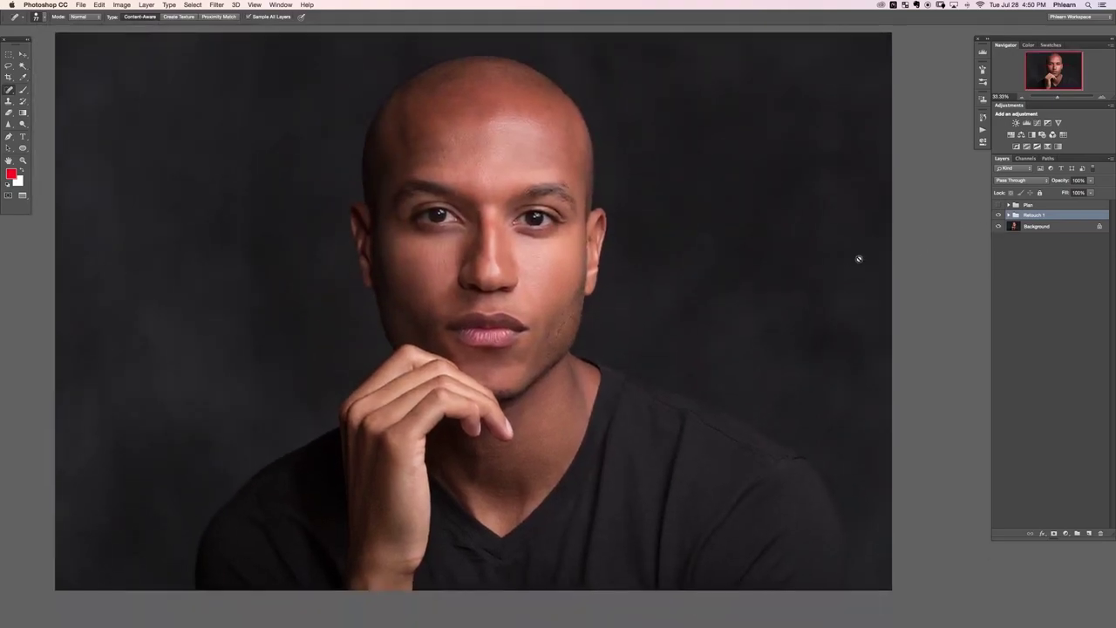
# - Compare the portrait with and without the Retouch 1 group by toggling its visibility several times
pyautogui.click(997, 215)
pyautogui.click(997, 215)
pyautogui.click(997, 216)
pyautogui.click(997, 216)
pyautogui.click(998, 215)
pyautogui.click(997, 215)
pyautogui.click(997, 215)
pyautogui.click(997, 215)
# - Examine the skin and stubble beside the mouth at 200%, and return to the full portrait
pyautogui.press('super+plus')
pyautogui.press('super+plus')
pyautogui.press('super+plus')
pyautogui.press('super+equal')
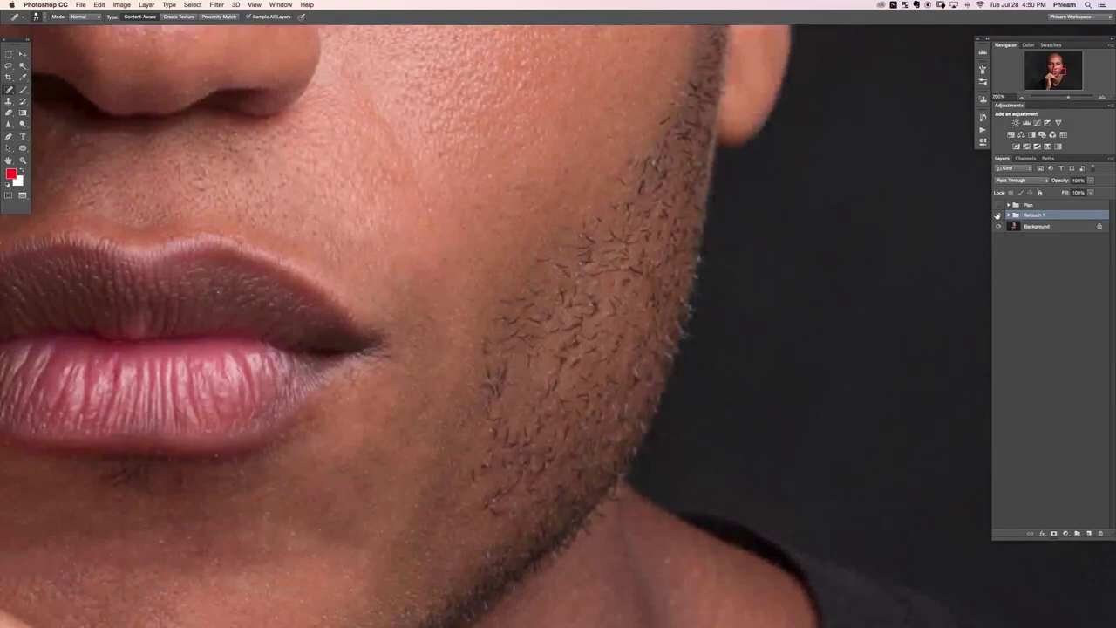
pyautogui.press('super+0')
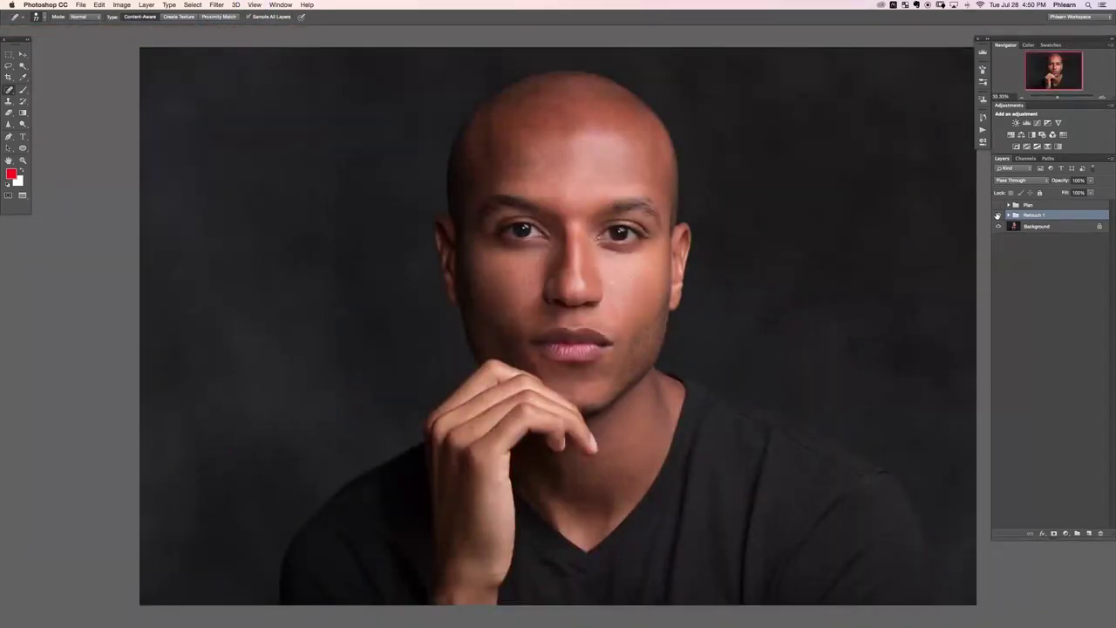
pyautogui.moveTo(561, 228); pyautogui.dragTo(431, 226)
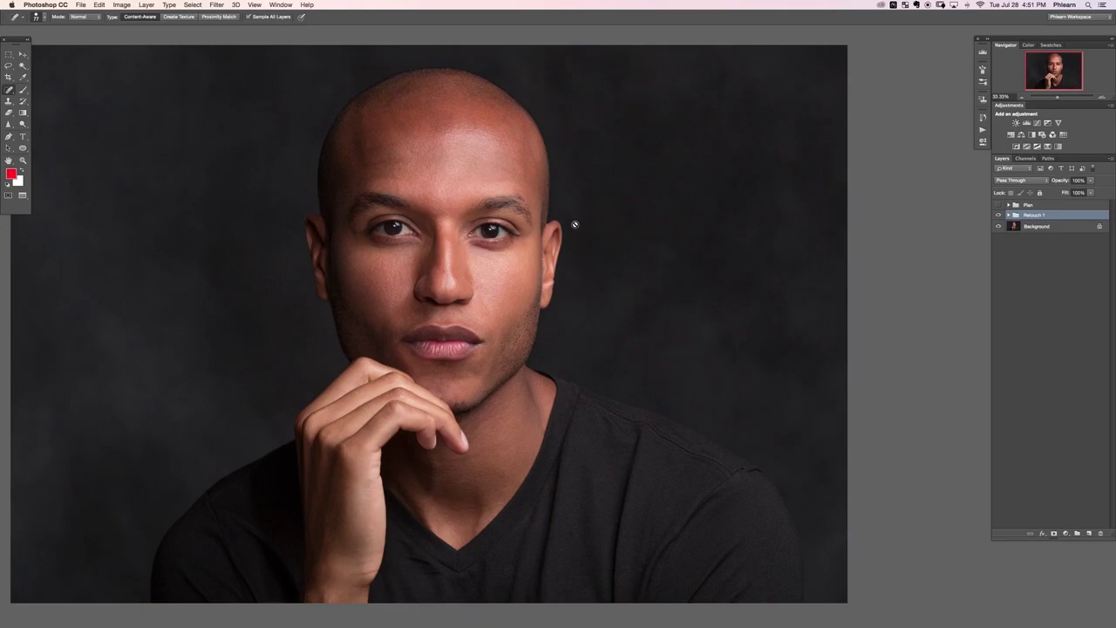
pyautogui.moveTo(474, 335); pyautogui.dragTo(509, 333)
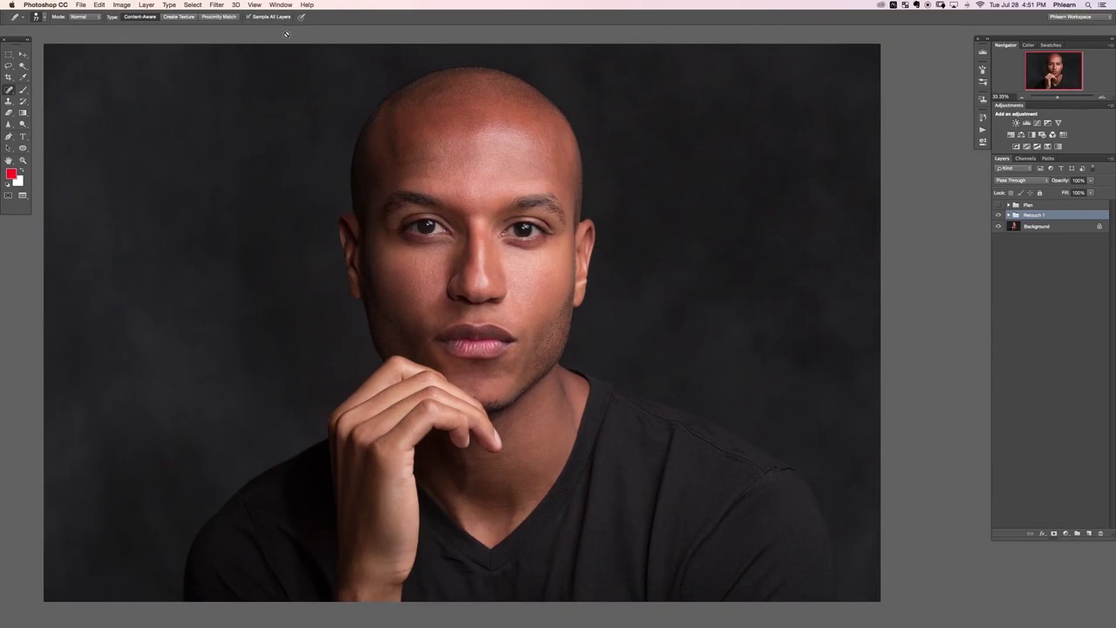
# - Display the list of available actions
pyautogui.click(278, 5)
pyautogui.moveTo(281, 16)
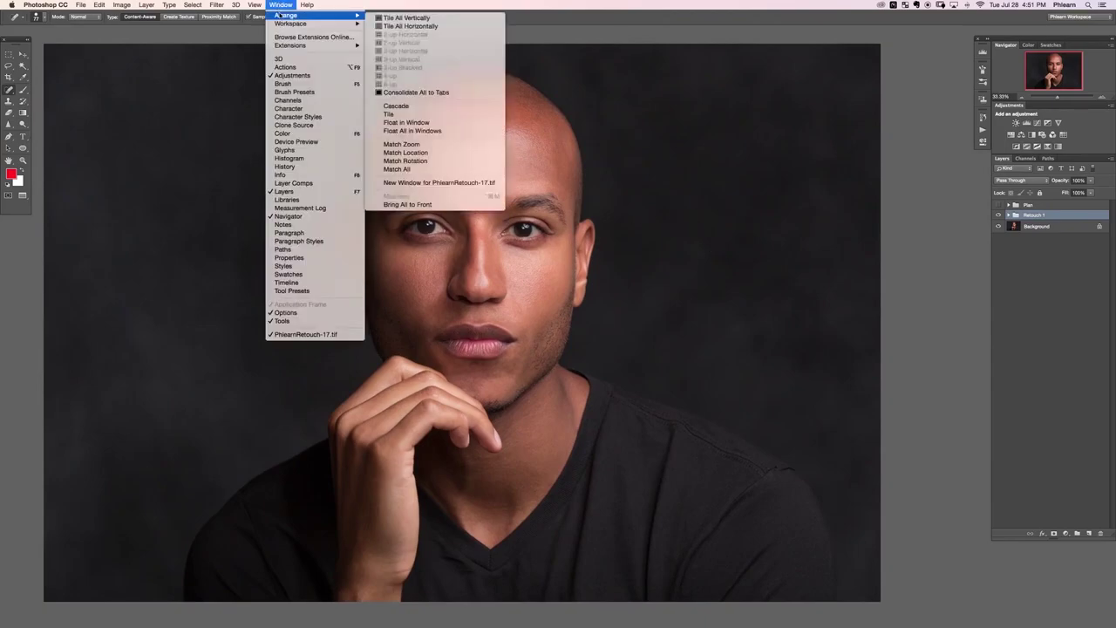
pyautogui.click(285, 67)
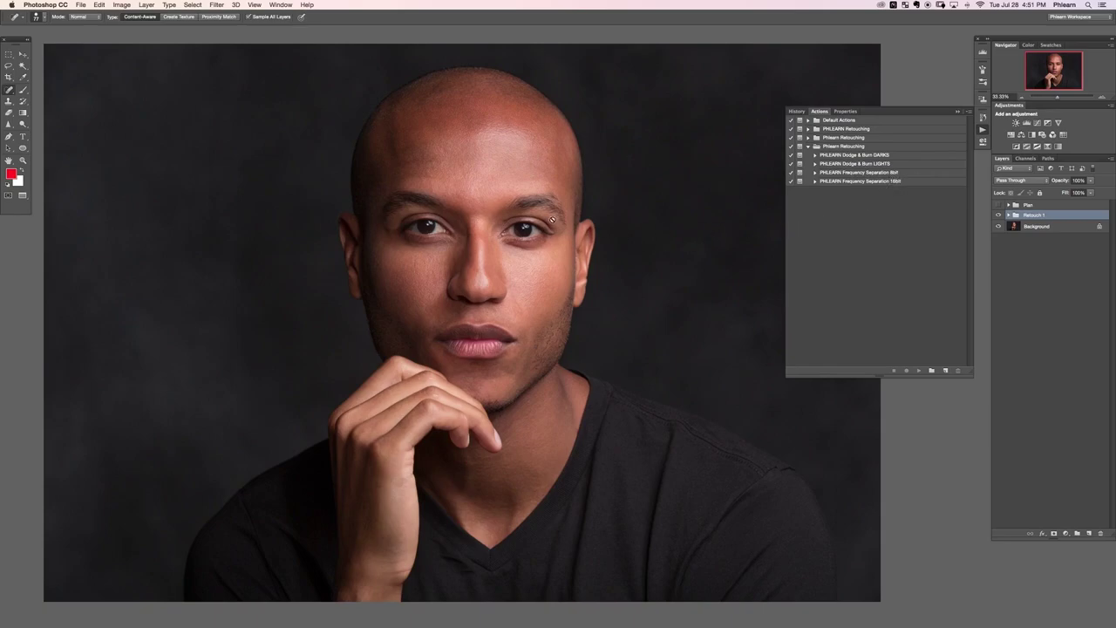
# - Check the bit depth of the image
pyautogui.click(122, 6)
pyautogui.moveTo(126, 17)
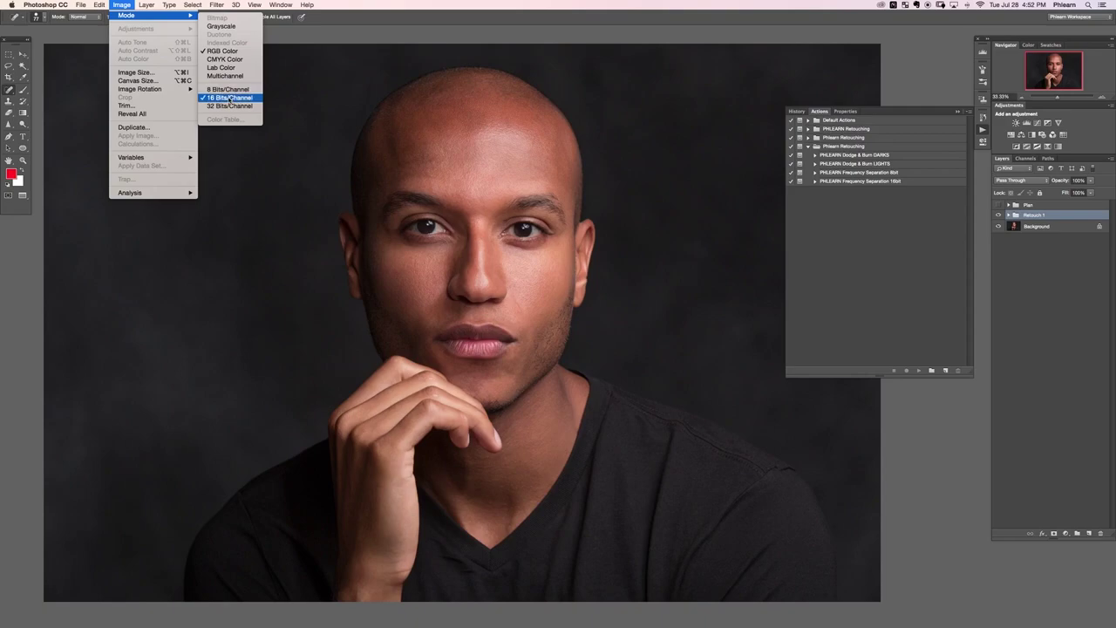
pyautogui.click(230, 102)
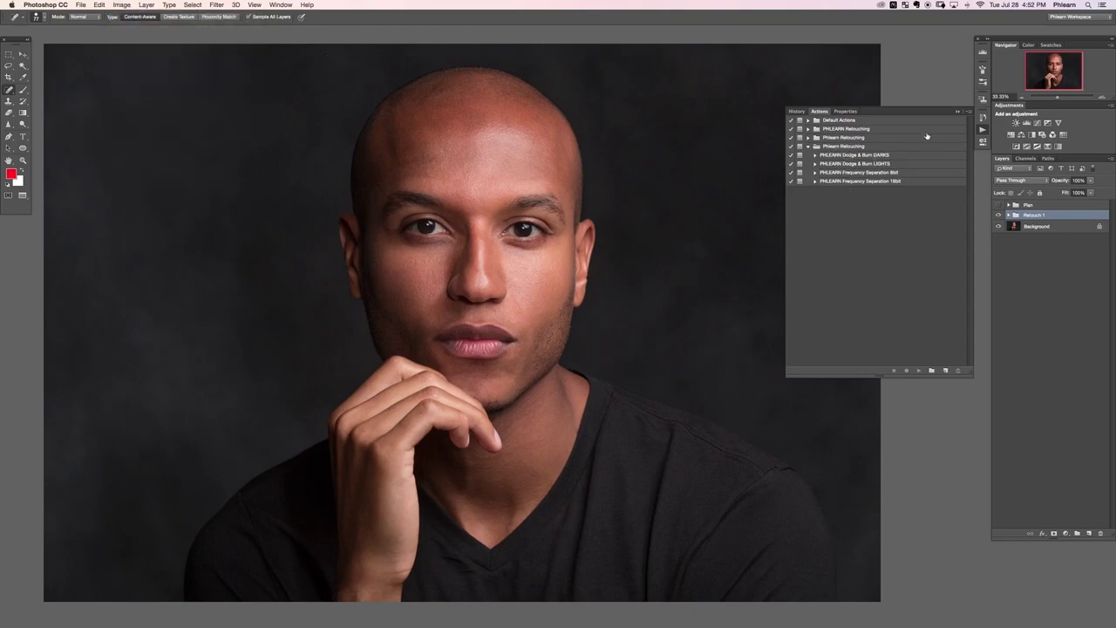
pyautogui.click(982, 130)
pyautogui.click(281, 5)
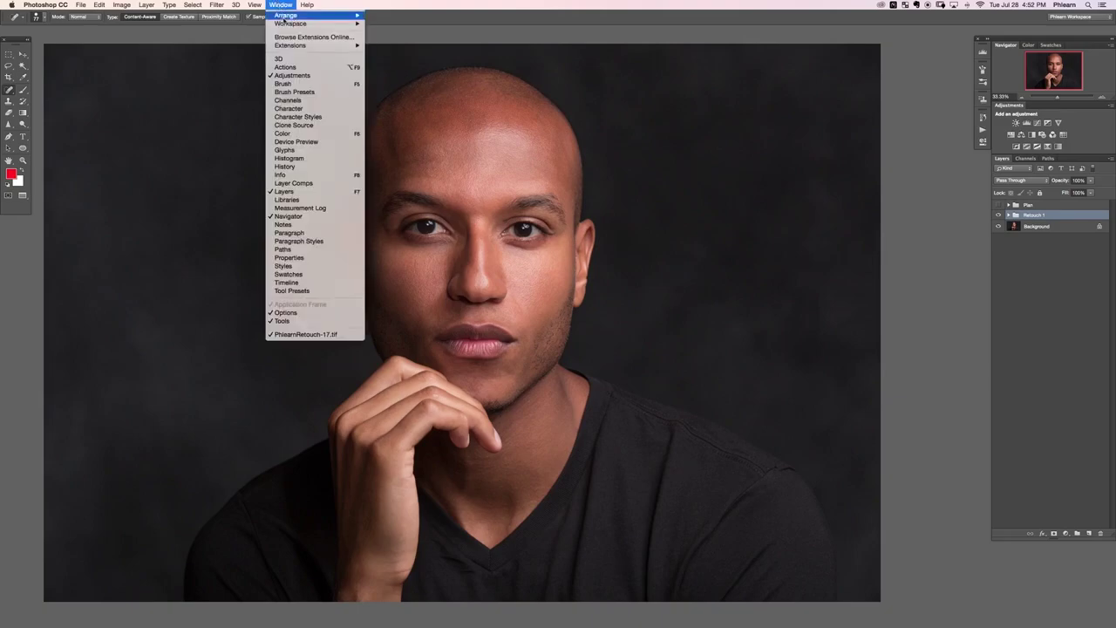
pyautogui.click(292, 70)
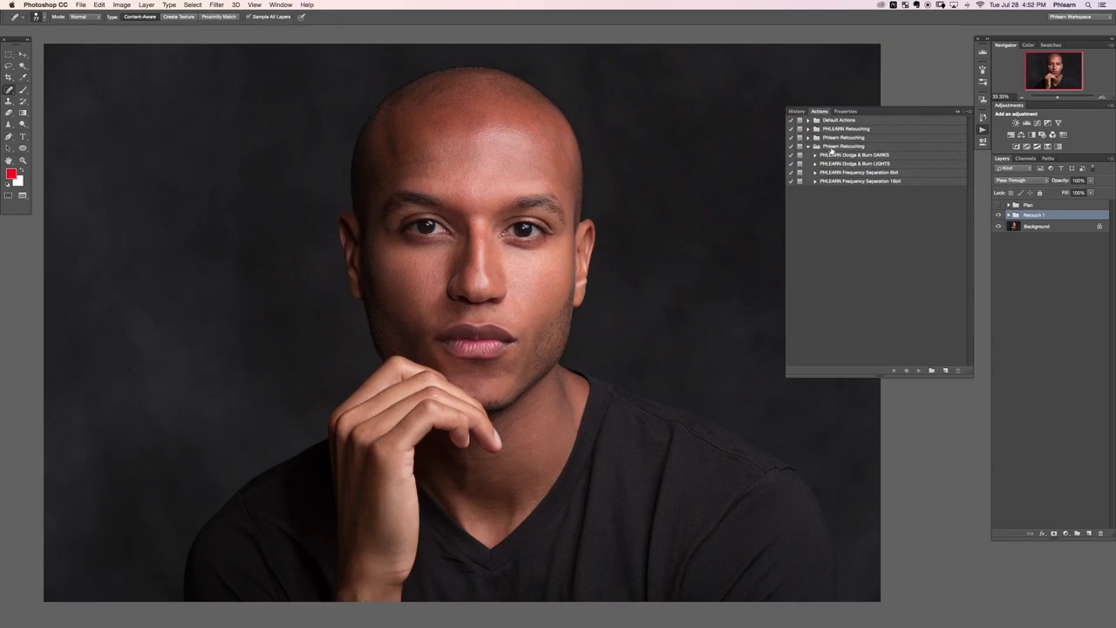
# - Start loading actions, locate Phlearn Retouching.atn in Download Package > 01 Getting Started > Actions, and cancel the loading
pyautogui.click(968, 112)
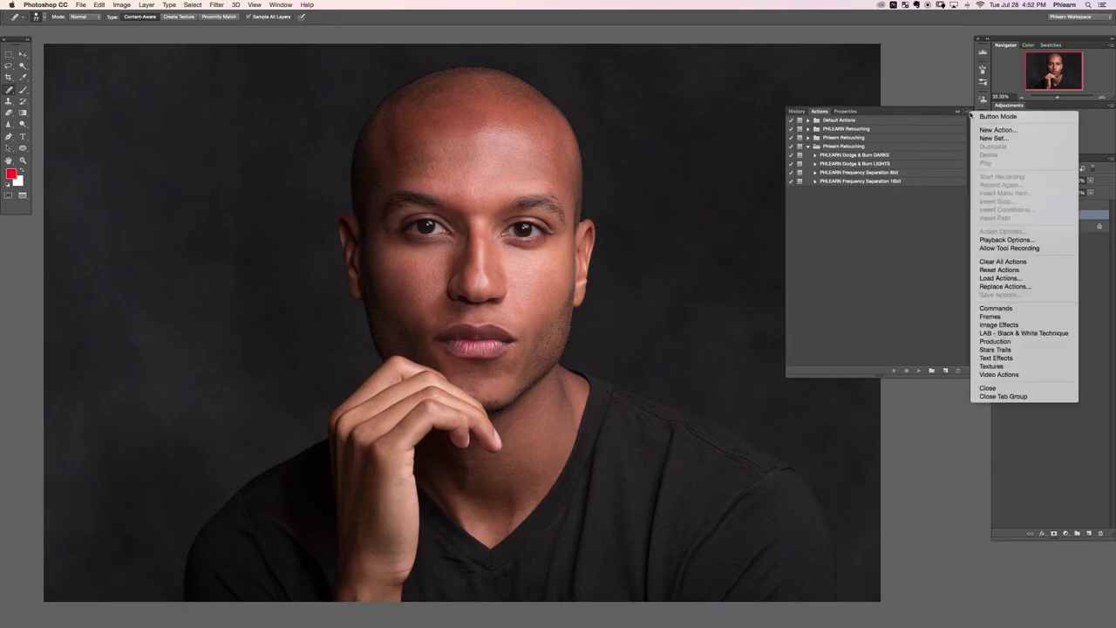
pyautogui.click(1001, 278)
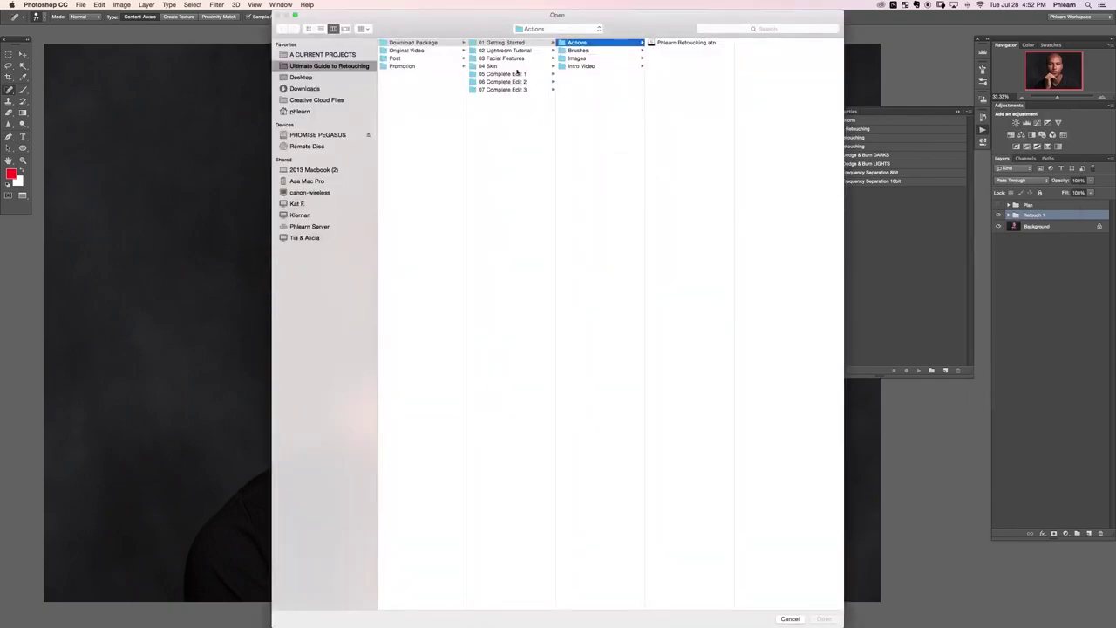
pyautogui.click(418, 43)
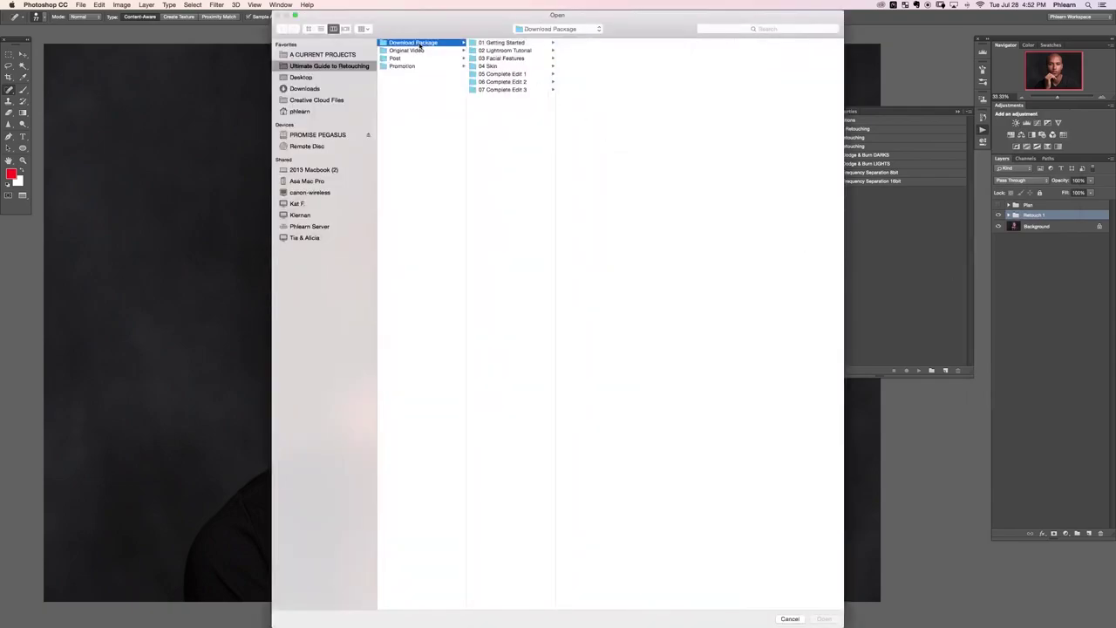
pyautogui.click(506, 43)
pyautogui.click(579, 43)
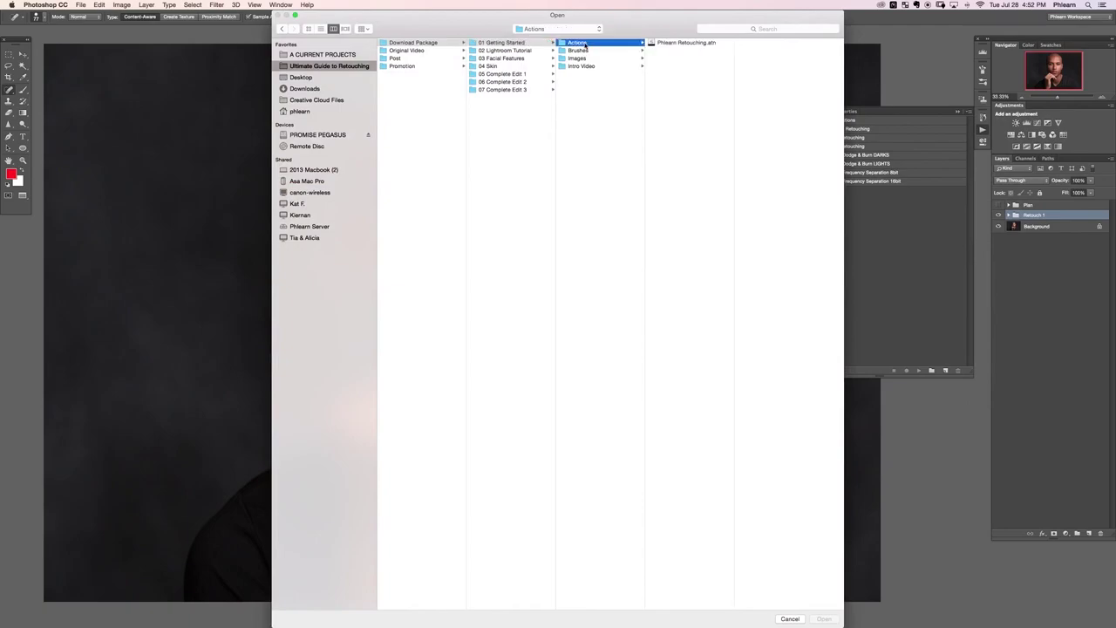
pyautogui.click(686, 43)
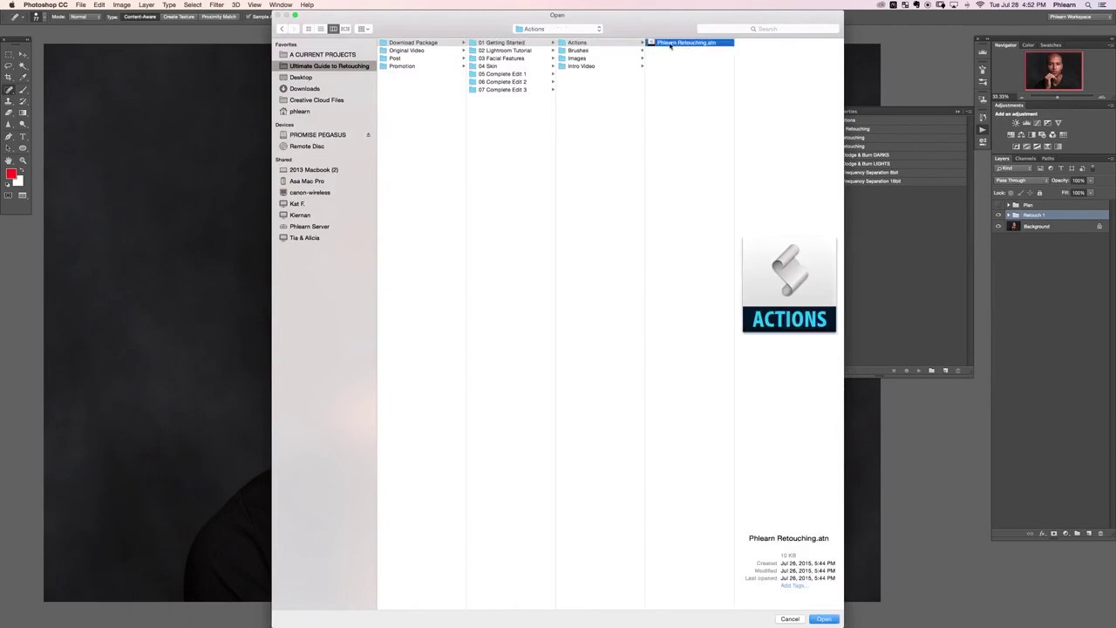
pyautogui.click(790, 619)
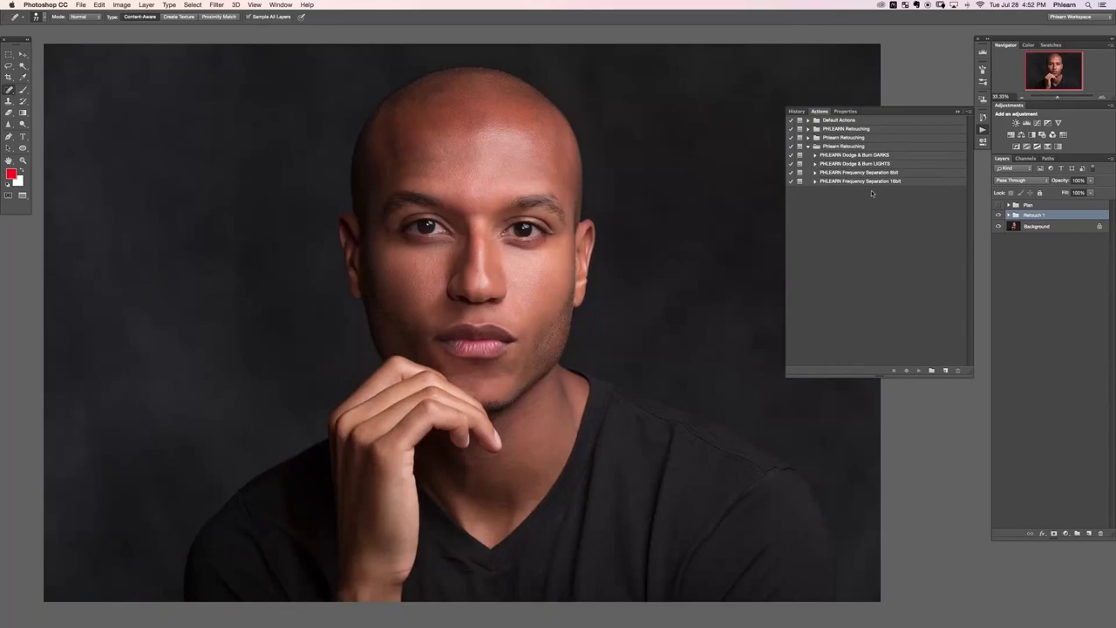
# - Run the PHLEARN Frequency Separation 16bit action on the portrait with a Gaussian Blur radius of 6.6 pixels
pyautogui.click(906, 185)
pyautogui.click(121, 5)
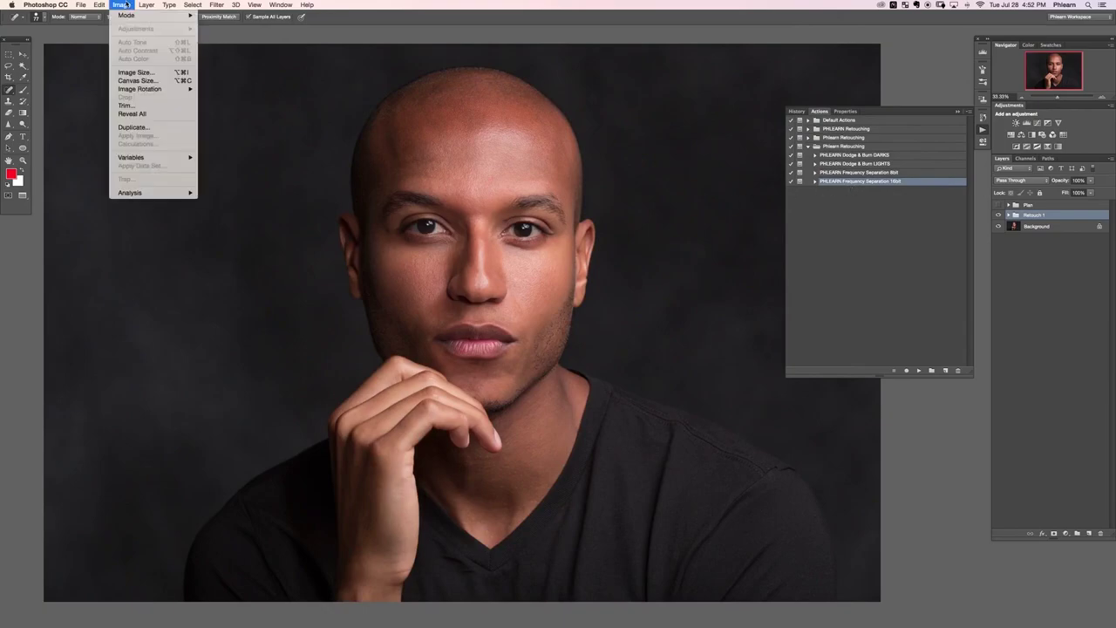
pyautogui.moveTo(126, 15)
pyautogui.click(244, 102)
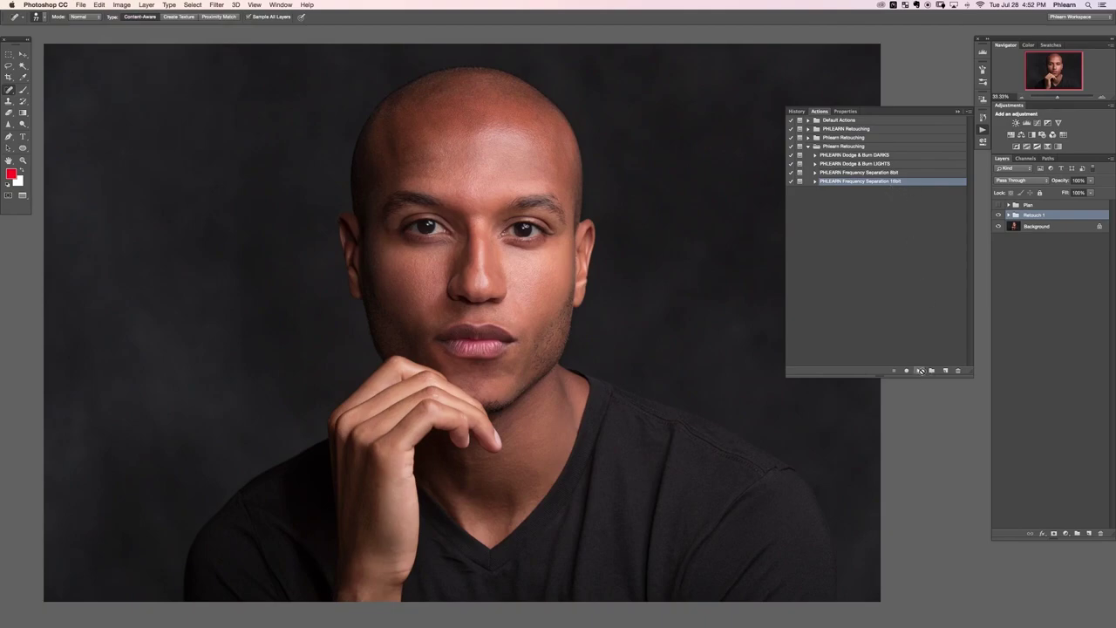
pyautogui.click(920, 371)
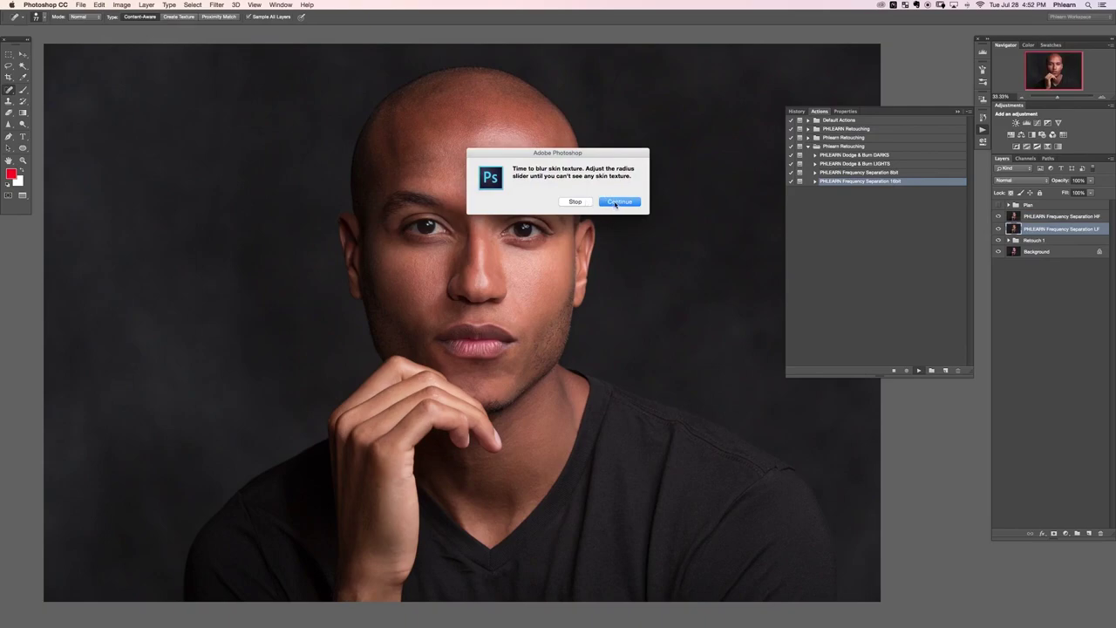
pyautogui.click(617, 201)
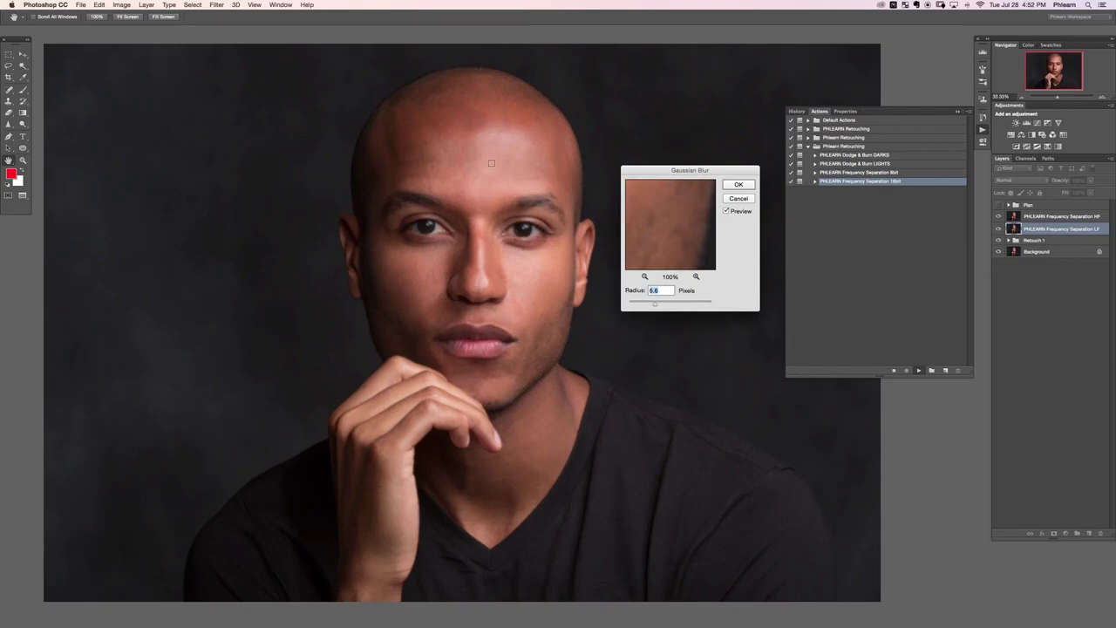
pyautogui.click(739, 185)
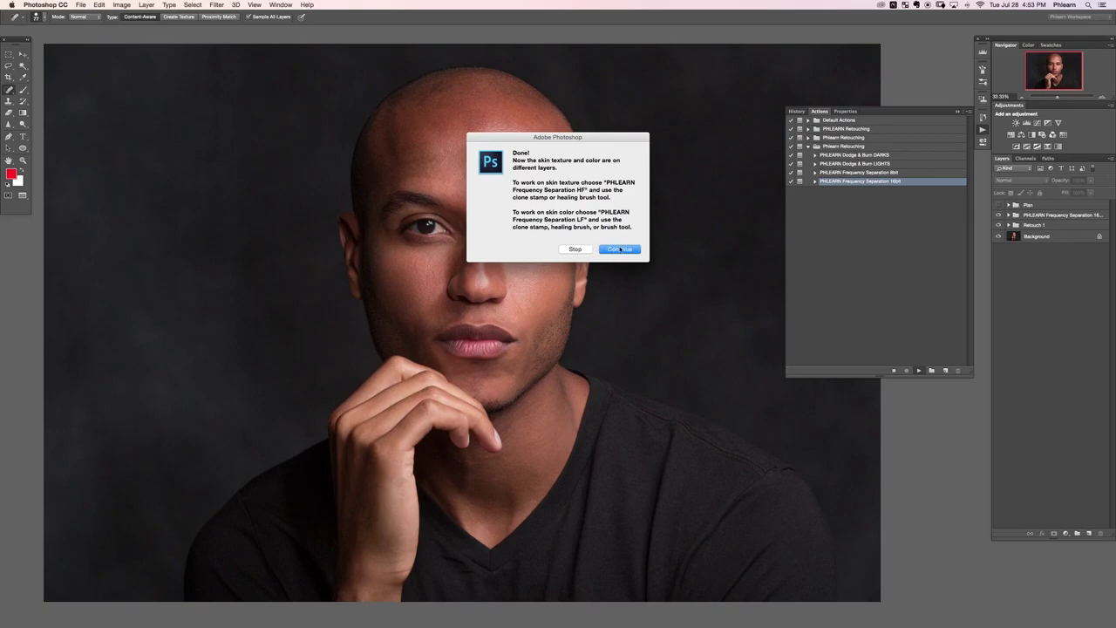
pyautogui.click(618, 251)
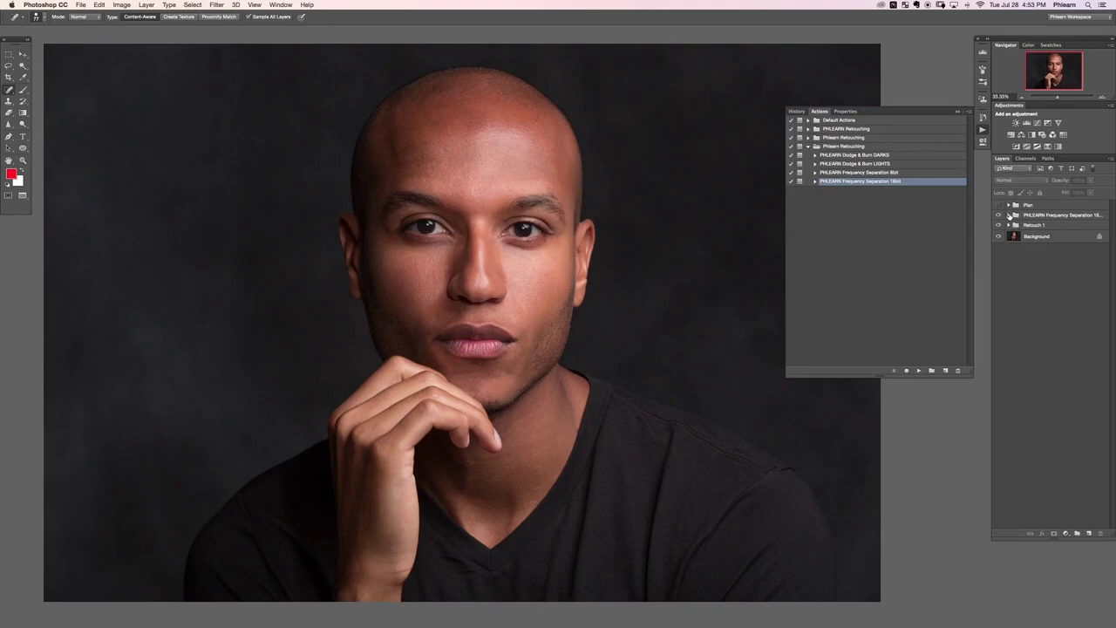
# - Expand the Frequency Separation group, hide its texture layer and examine the blurred color layer on its own
pyautogui.click(1008, 216)
pyautogui.click(998, 226)
pyautogui.click(999, 239)
pyautogui.click(999, 239)
pyautogui.click(999, 239)
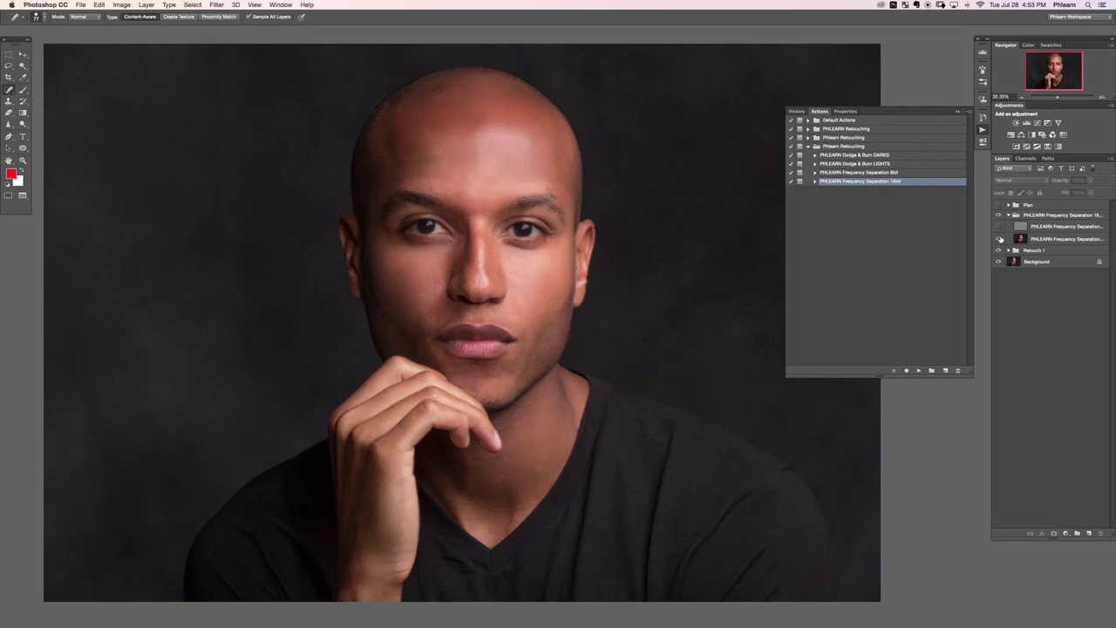
pyautogui.click(1039, 241)
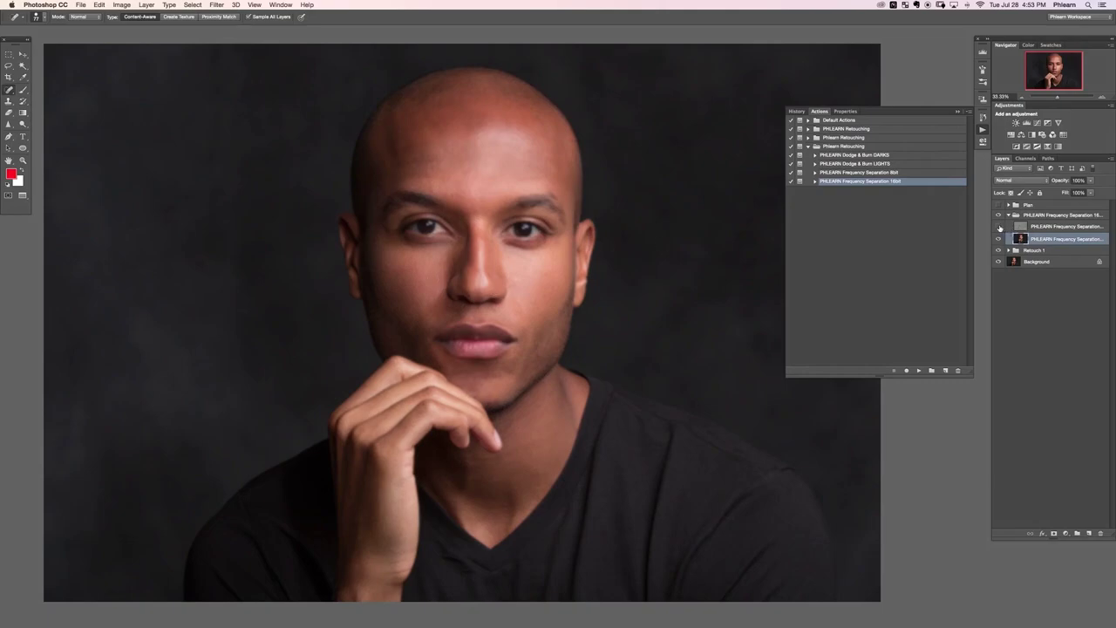
# - Select the high-frequency texture layer and compare the face with and without it, leaving the layer visible
pyautogui.click(1051, 227)
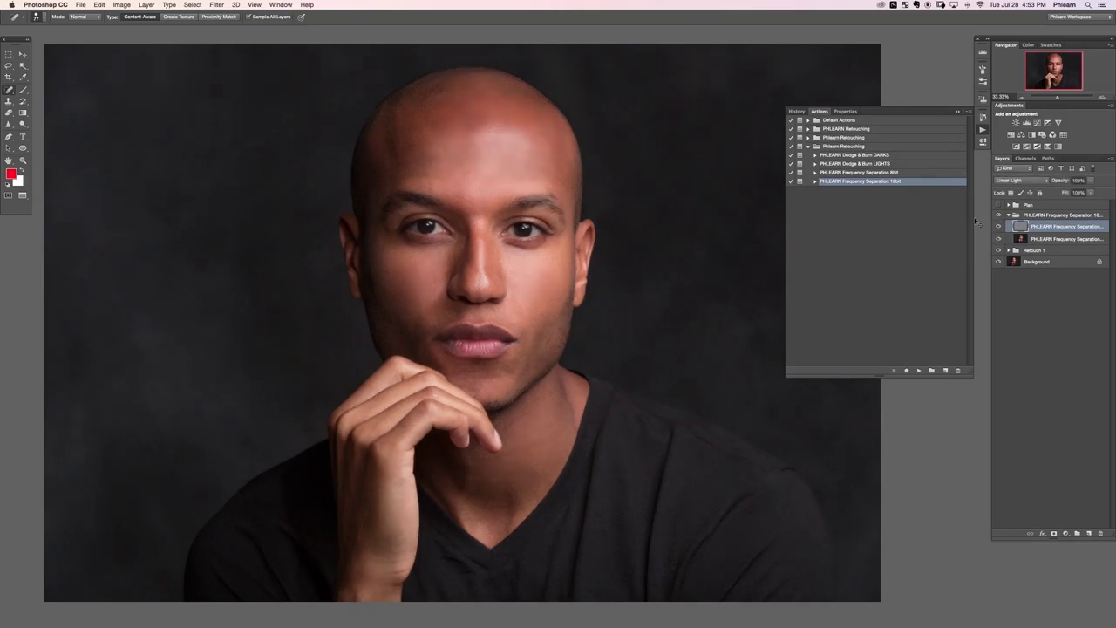
pyautogui.scroll(3, 501, 247)
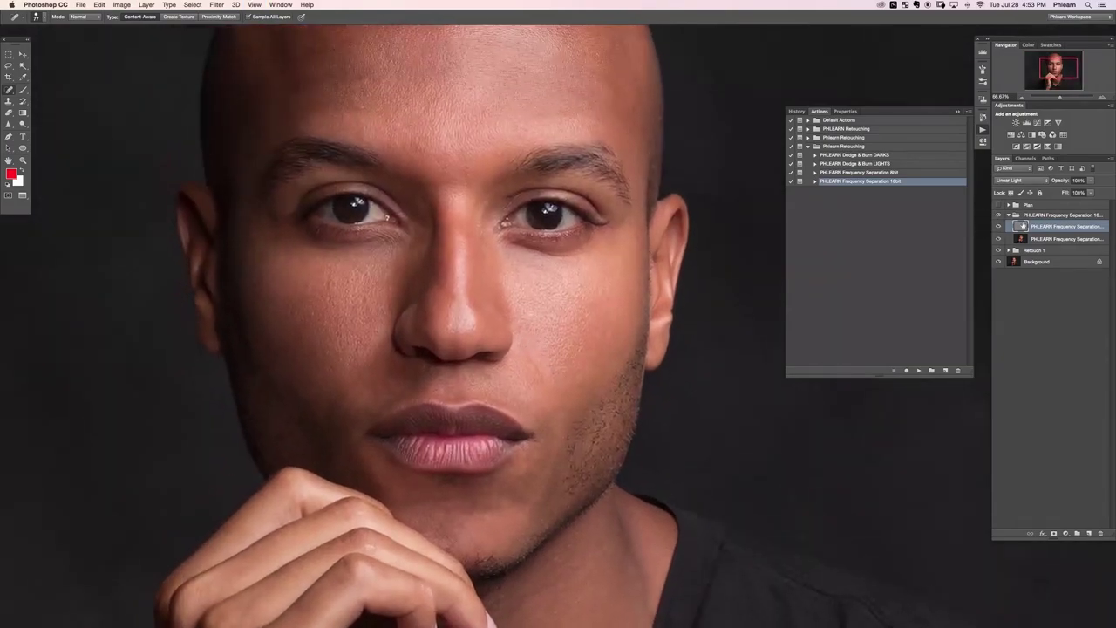
pyautogui.click(998, 226)
pyautogui.click(999, 227)
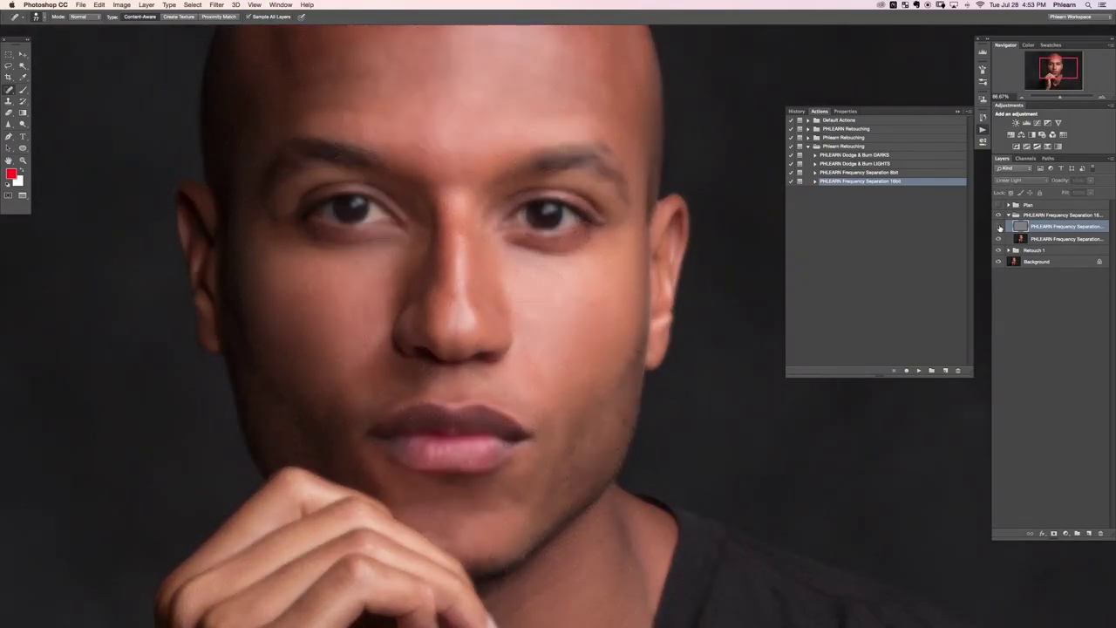
pyautogui.click(999, 227)
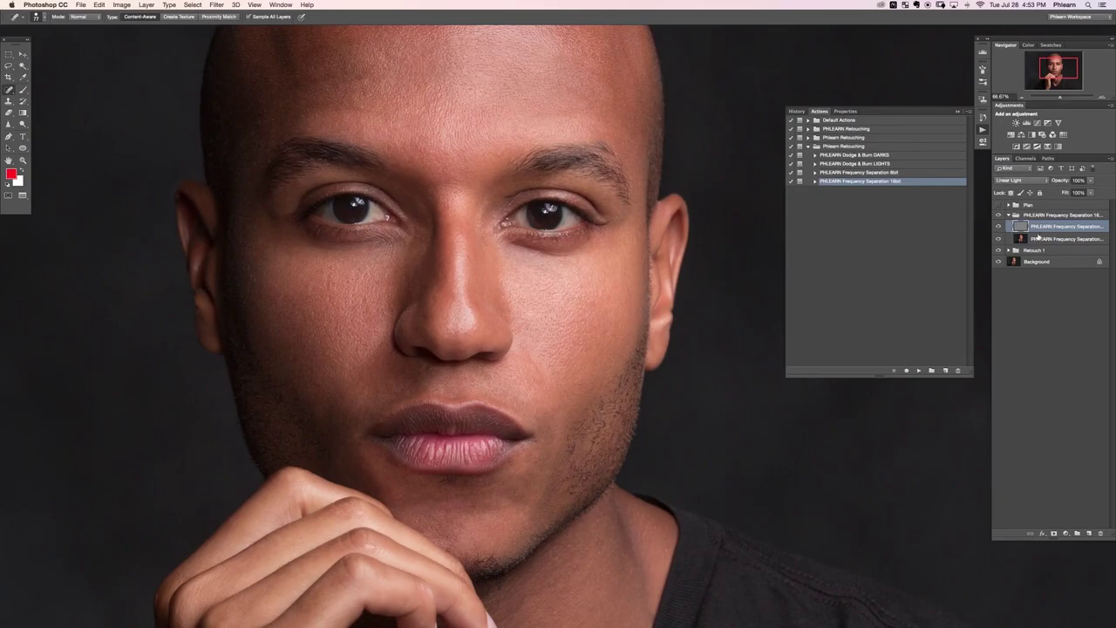
pyautogui.click(999, 227)
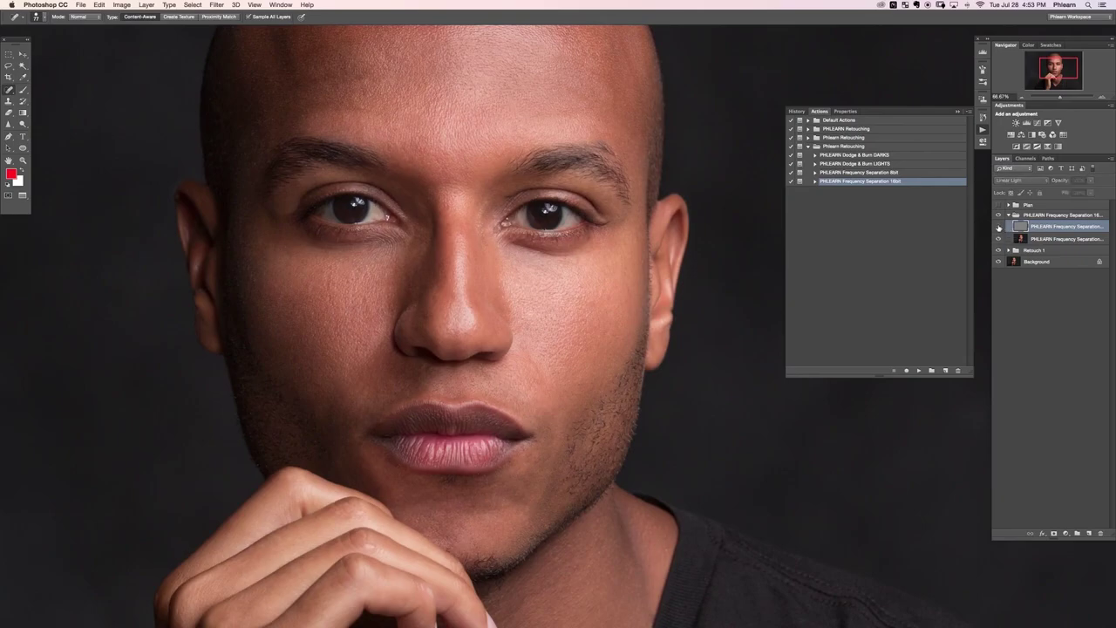
pyautogui.click(1000, 227)
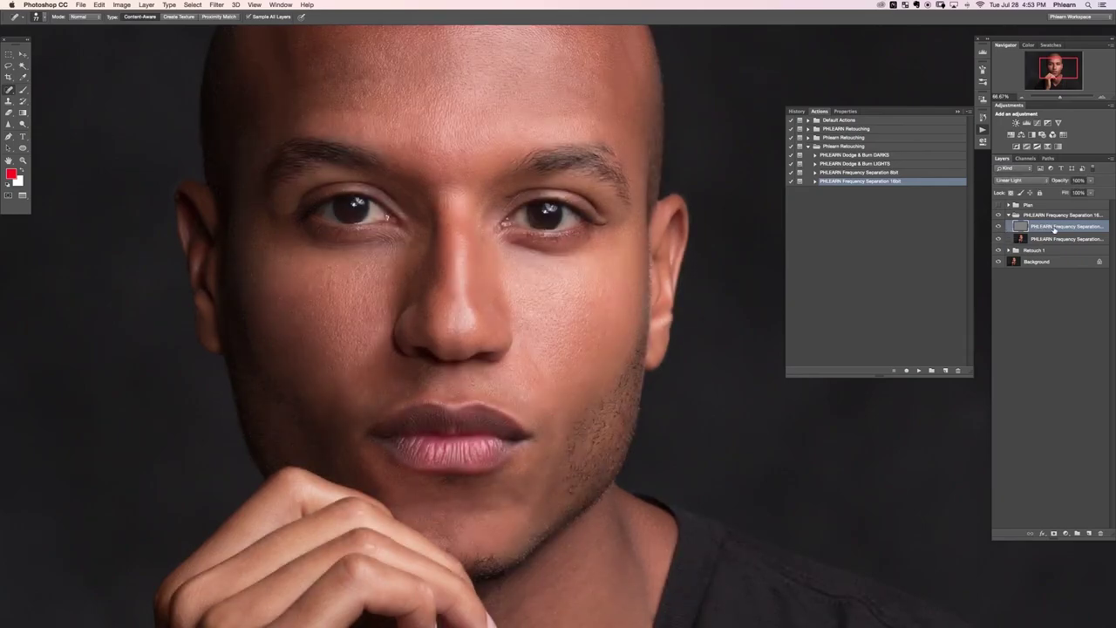
# - Switch to the Clone Stamp tool, sample skin texture beside the nose, and set the tool to sample the Current Layer only
pyautogui.press('s')
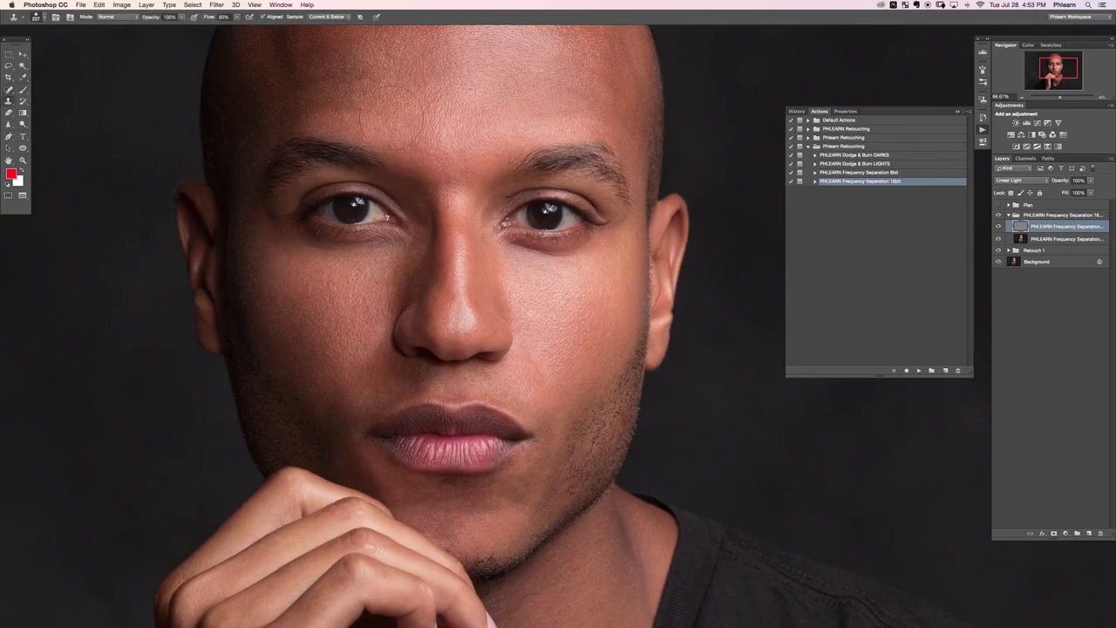
pyautogui.keyDown('alt'); pyautogui.click(398, 241); pyautogui.keyUp('alt')
pyautogui.click(327, 17)
pyautogui.click(326, 11)
pyautogui.click(328, 16)
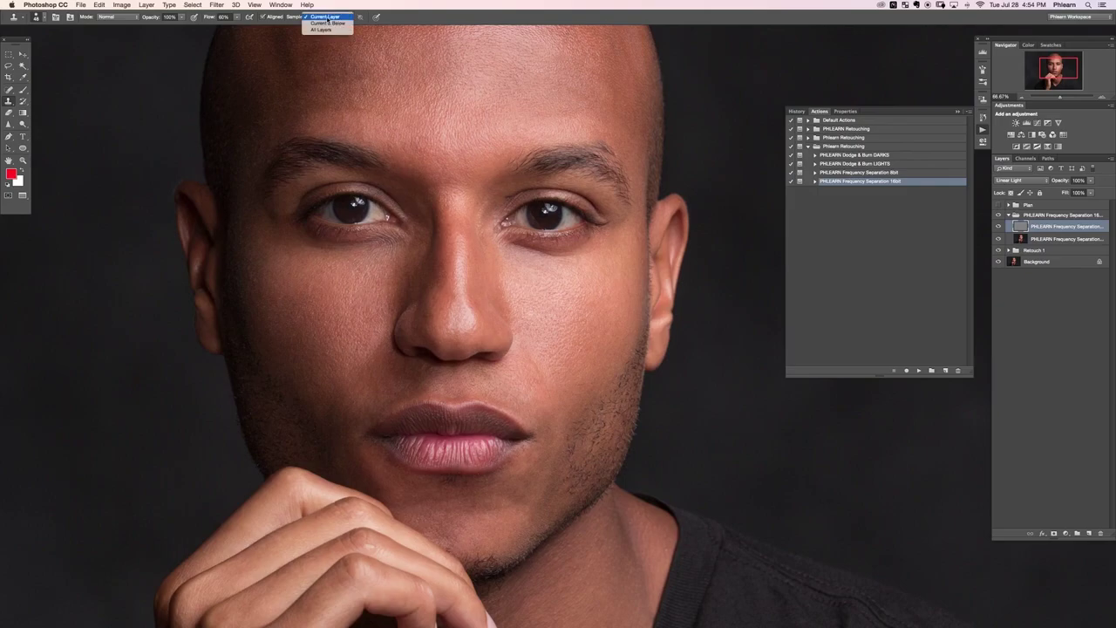
# - Try cloning across the forehead with sampling set to Current & Below, undo the stroke, and set sampling back to Current Layer
pyautogui.click(329, 24)
pyautogui.moveTo(461, 124)
pyautogui.mouseDown()
pyautogui.moveTo(409, 96)
pyautogui.moveTo(363, 98)
pyautogui.moveTo(370, 68)
pyautogui.mouseUp()
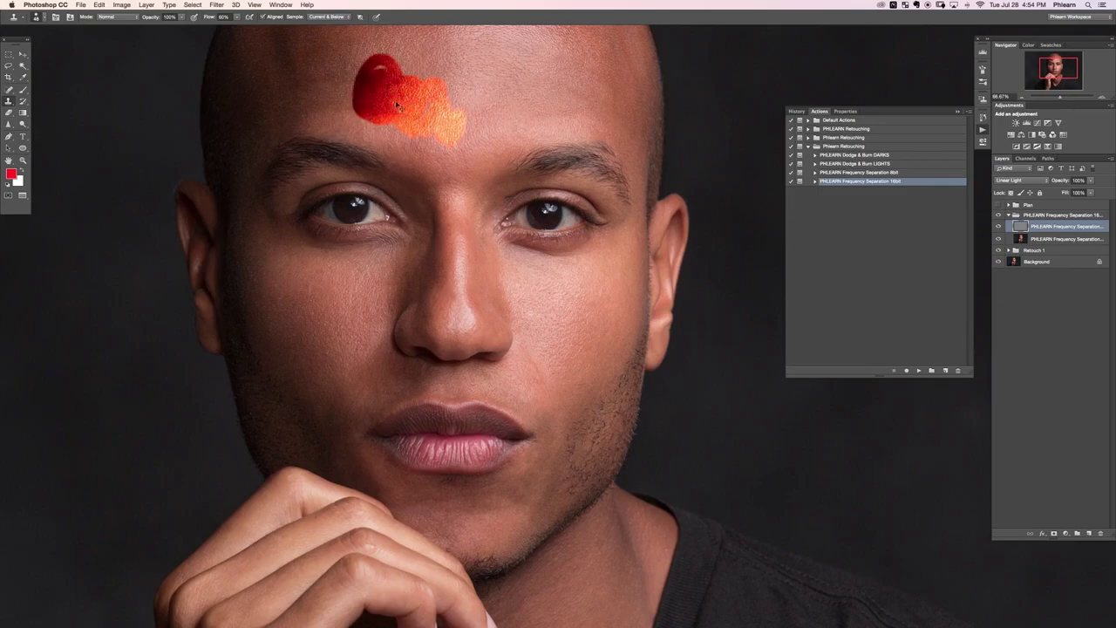
pyautogui.press('super+z')
pyautogui.click(324, 16)
pyautogui.click(324, 7)
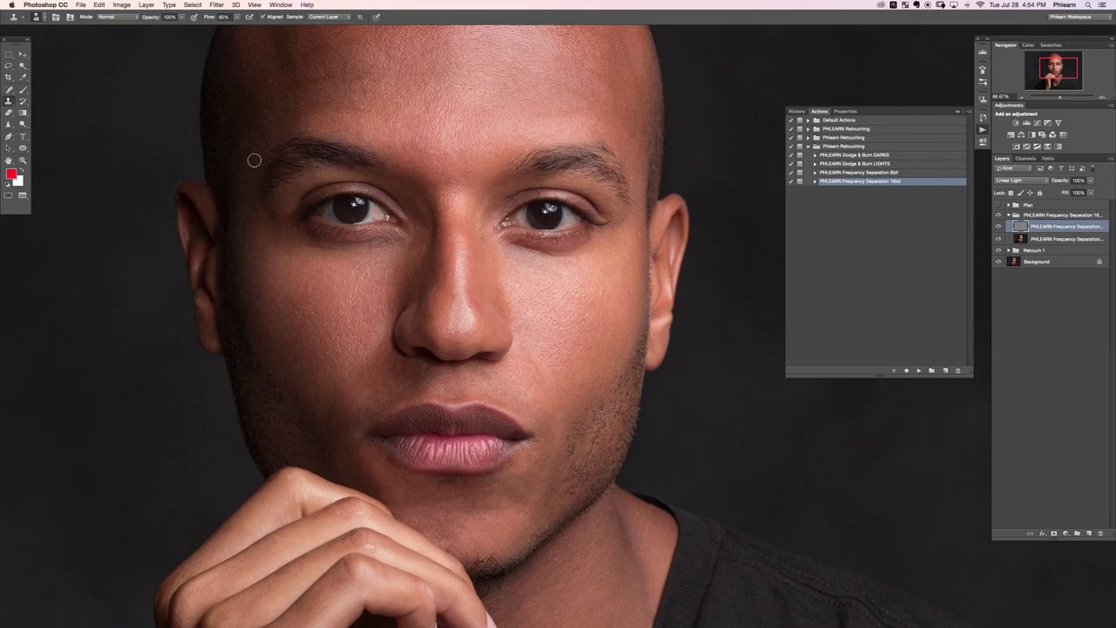
# - Clone nearby skin texture over the uneven spots on the shadowed temple beside the eyebrow
pyautogui.keyDown('alt'); pyautogui.click(258, 131); pyautogui.keyUp('alt')
pyautogui.moveTo(246, 129); pyautogui.dragTo(227, 160)
pyautogui.keyDown('alt'); pyautogui.click(252, 153); pyautogui.keyUp('alt')
pyautogui.keyDown('alt'); pyautogui.click(235, 155); pyautogui.keyUp('alt')
pyautogui.keyDown('alt'); pyautogui.click(251, 179); pyautogui.keyUp('alt')
# - Clone clean skin texture over the blemishes above the upper lip and on the shadowed cheek
pyautogui.press('super+plus')
pyautogui.moveTo(372, 356); pyautogui.dragTo(454, 287)
pyautogui.keyDown('alt'); pyautogui.click(390, 319); pyautogui.keyUp('alt')
pyautogui.moveTo(415, 337); pyautogui.dragTo(419, 346)
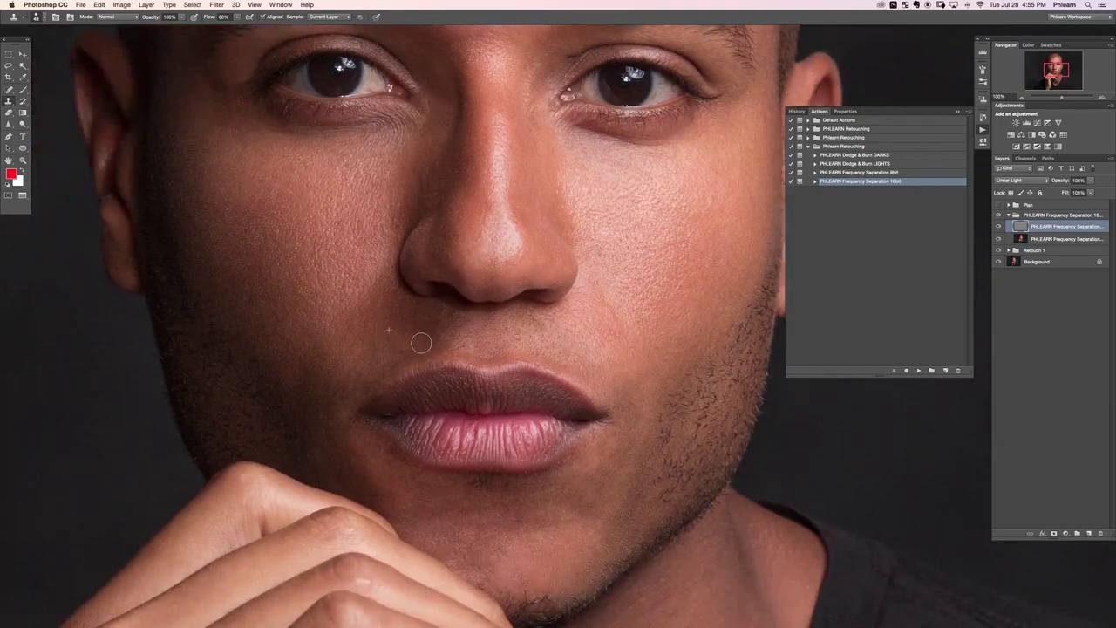
pyautogui.keyDown('alt'); pyautogui.click(374, 322); pyautogui.keyUp('alt')
pyautogui.click(384, 359)
pyautogui.click(396, 346)
pyautogui.keyDown('alt'); pyautogui.click(252, 245); pyautogui.keyUp('alt')
pyautogui.click(242, 235)
# - Clone smoother skin texture over the fine lines beneath the eye on the shadowed side of the face
pyautogui.moveTo(562, 315); pyautogui.dragTo(494, 436)
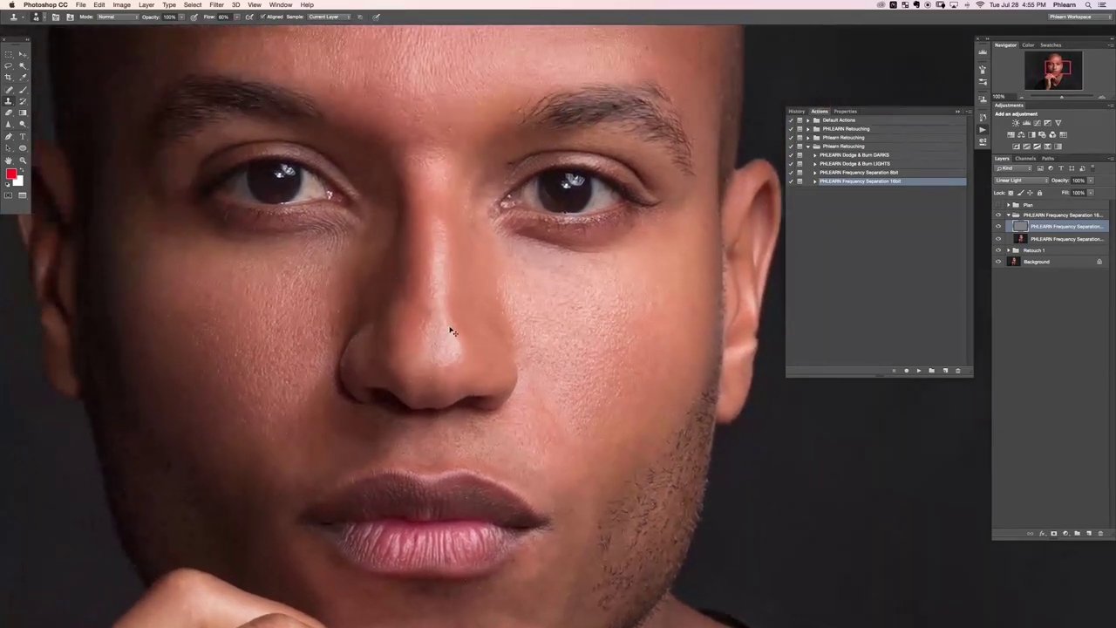
pyautogui.press('super+plus')
pyautogui.moveTo(165, 243); pyautogui.dragTo(561, 285)
pyautogui.moveTo(356, 254); pyautogui.dragTo(345, 254)
pyautogui.moveTo(469, 166)
pyautogui.mouseDown()
pyautogui.moveTo(519, 170)
pyautogui.moveTo(470, 187)
pyautogui.mouseUp()
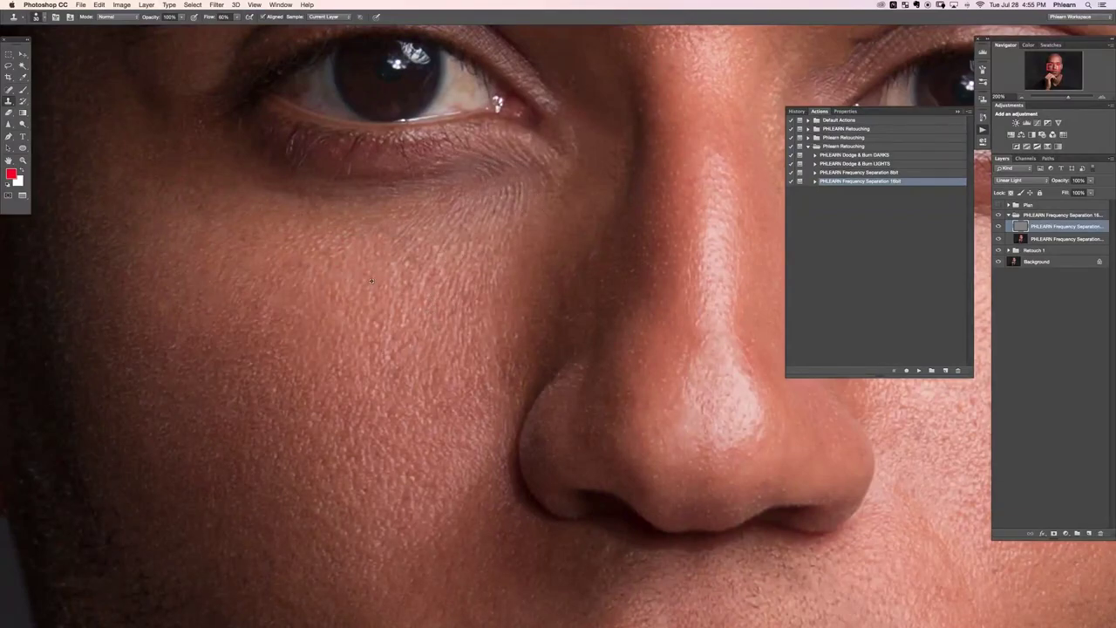
pyautogui.moveTo(525, 199)
pyautogui.mouseDown()
pyautogui.moveTo(446, 211)
pyautogui.moveTo(489, 175)
pyautogui.mouseUp()
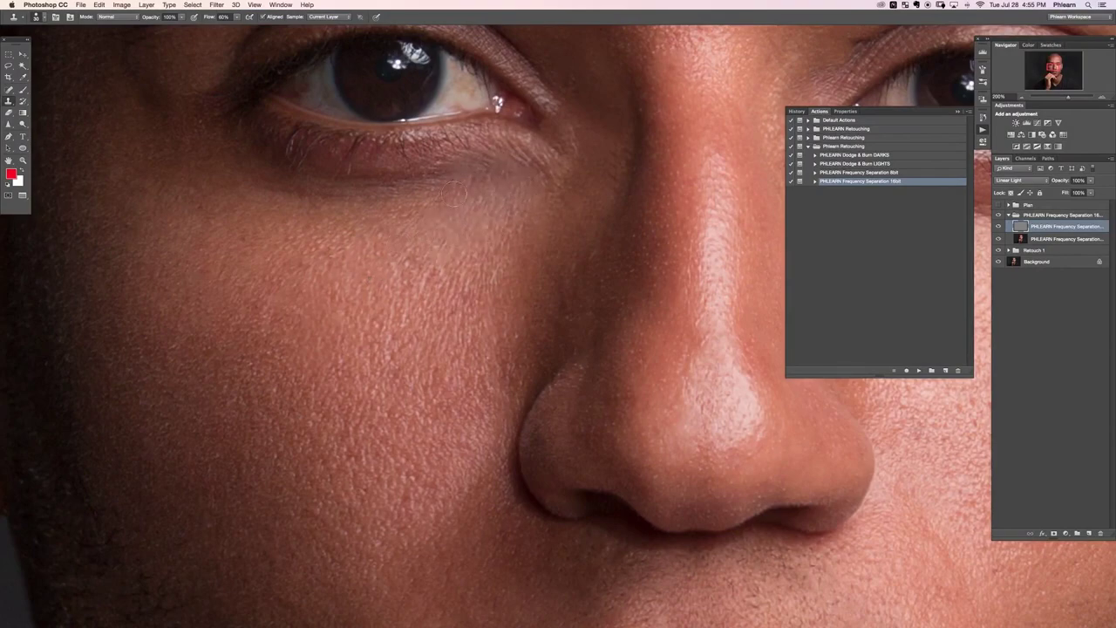
pyautogui.keyDown('alt'); pyautogui.click(399, 177); pyautogui.keyUp('alt')
pyautogui.moveTo(486, 170); pyautogui.dragTo(455, 169)
# - Compare the face with and without the last clone stroke beneath the eye
pyautogui.press('super+0')
pyautogui.press('super+plus')
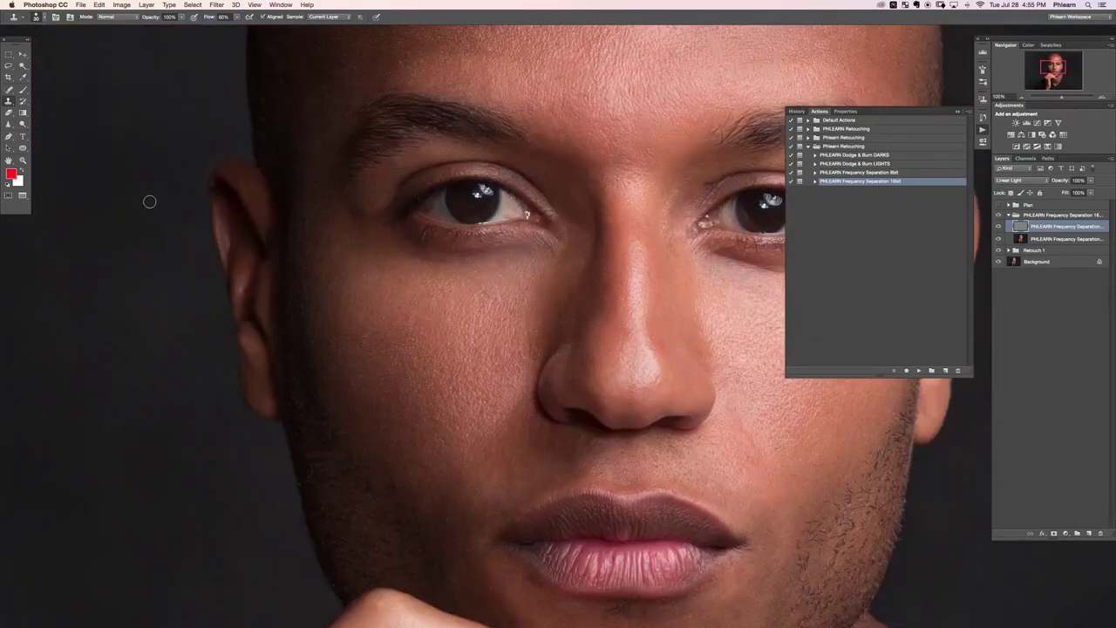
pyautogui.moveTo(524, 319); pyautogui.dragTo(389, 320)
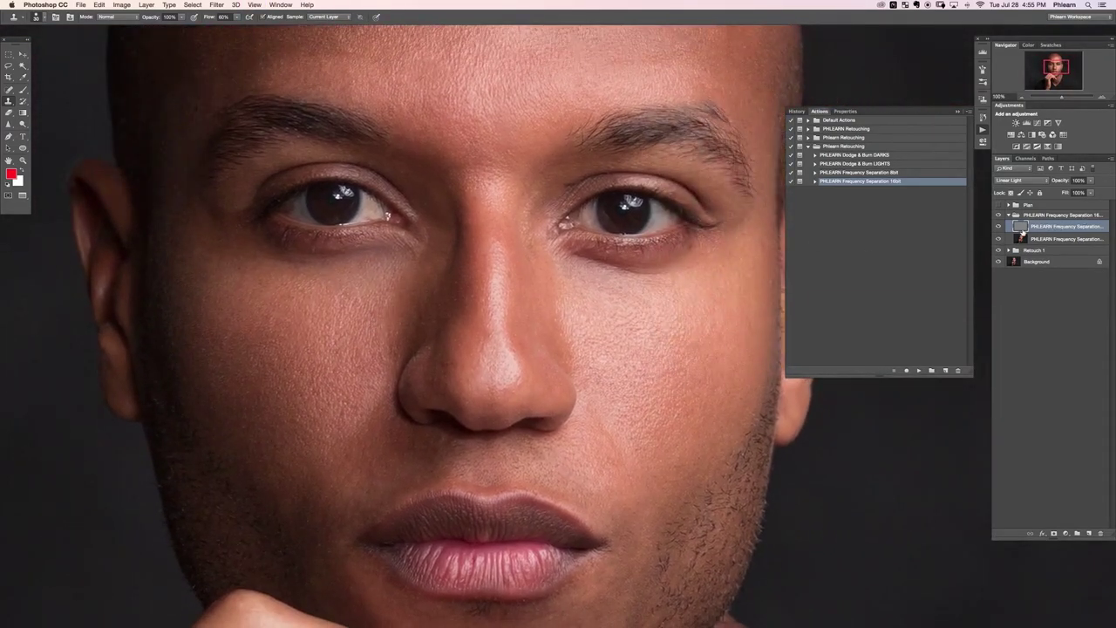
pyautogui.press('super+z')
pyautogui.press('super+z')
pyautogui.press('super+z')
# - Clone neighbouring skin texture over the rough spots on the brightly lit cheek
pyautogui.hscroll(5, 439, 265)
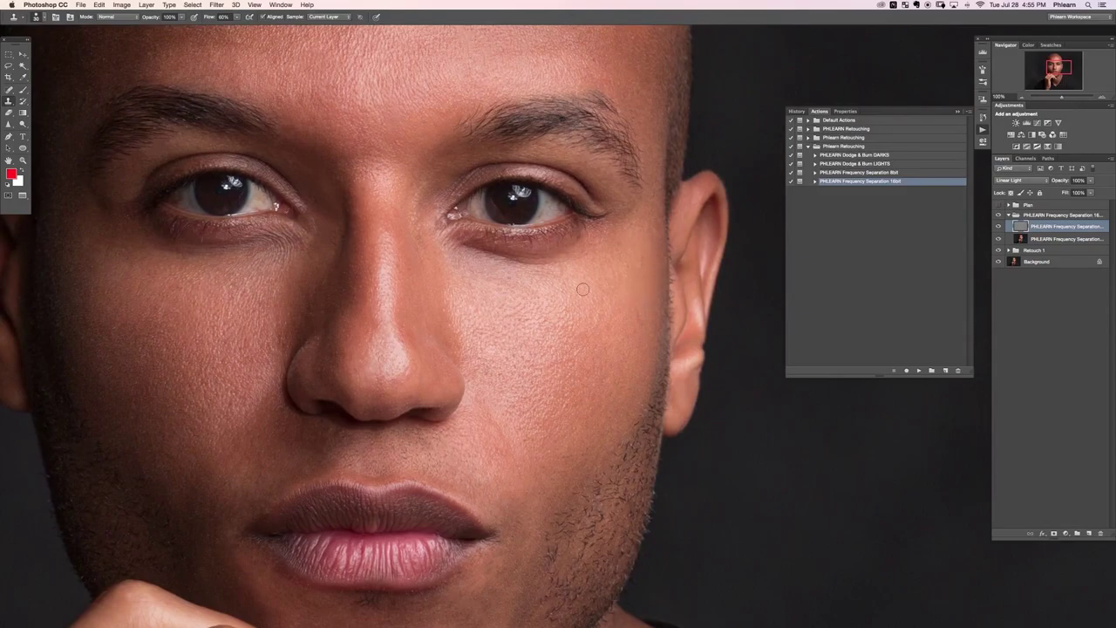
pyautogui.keyDown('alt'); pyautogui.click(566, 341); pyautogui.keyUp('alt')
pyautogui.moveTo(561, 326); pyautogui.dragTo(562, 320)
pyautogui.keyDown('alt'); pyautogui.click(573, 290); pyautogui.keyUp('alt')
pyautogui.click(555, 313)
# - Examine the texture around the mouth, chin and beard, and review the portrait as a whole
pyautogui.scroll(-5, 401, 340)
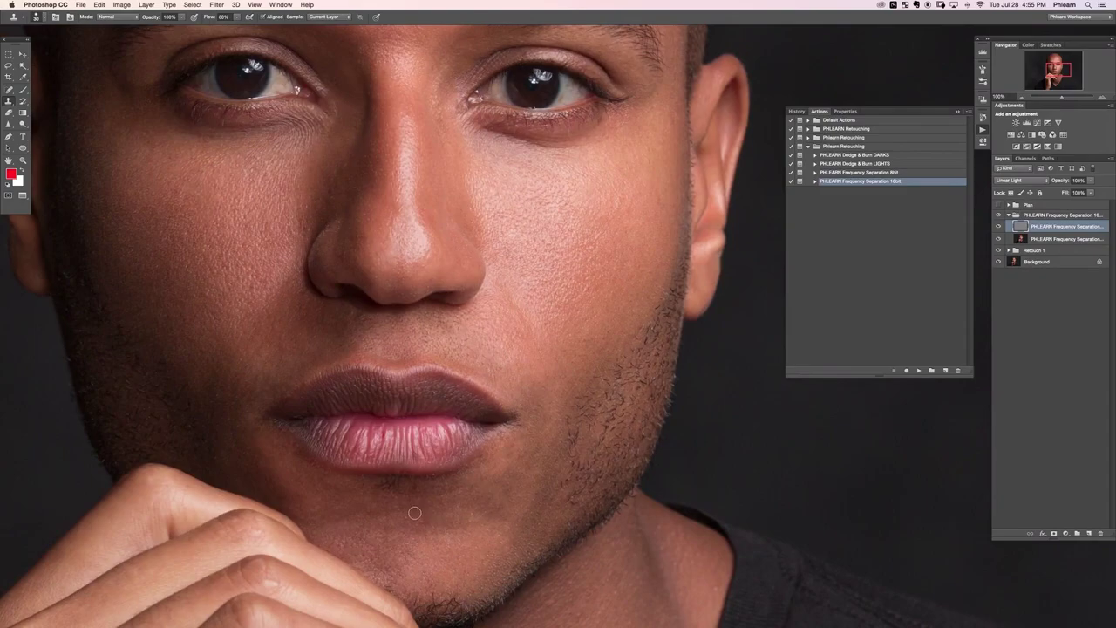
pyautogui.scroll(-5, 411, 541)
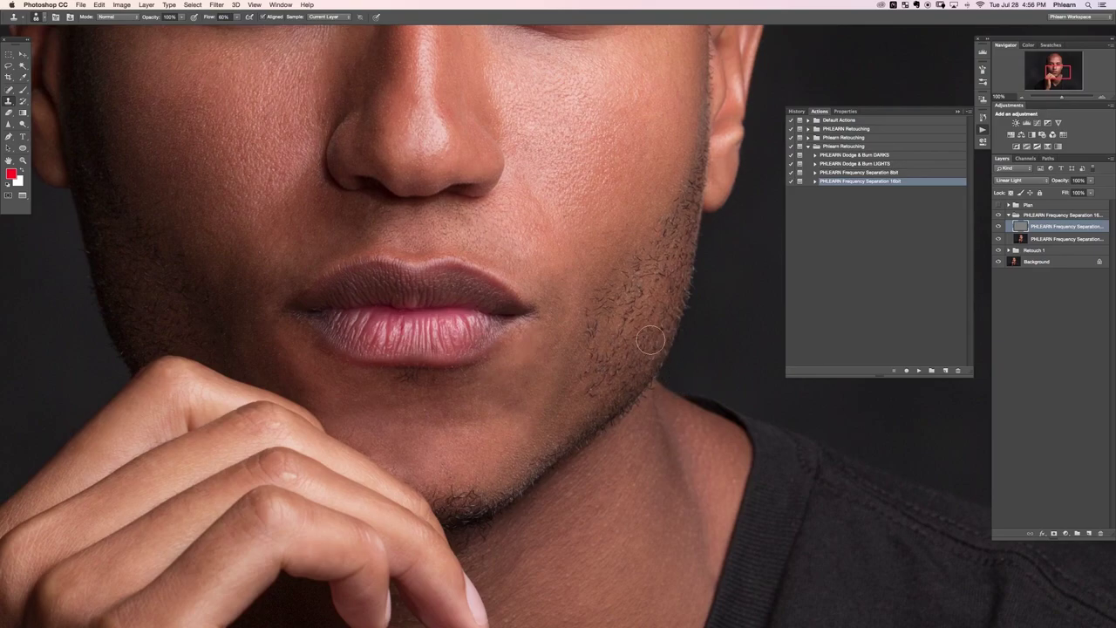
pyautogui.press('super+minus')
pyautogui.press('super+minus')
pyautogui.press('super+minus')
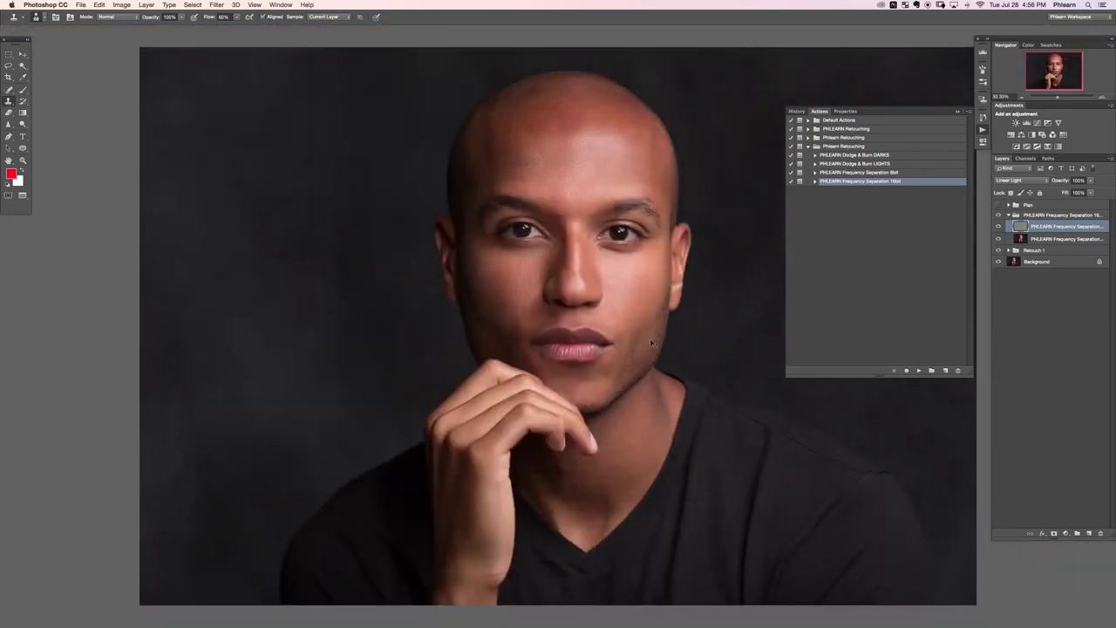
pyautogui.press('super+plus')
pyautogui.moveTo(639, 332); pyautogui.dragTo(518, 378)
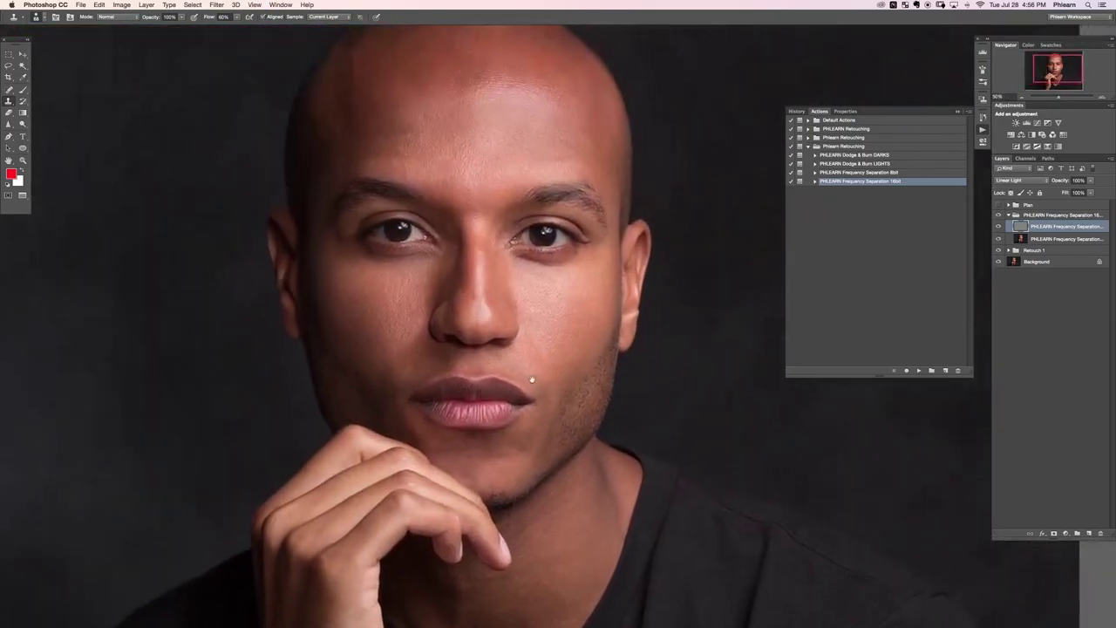
# - Add a blank layer above the texture layer, try marking around the shadowed-side eye with a red brush, and undo the marks
pyautogui.press('super+alt+shift+n')
pyautogui.press('b')
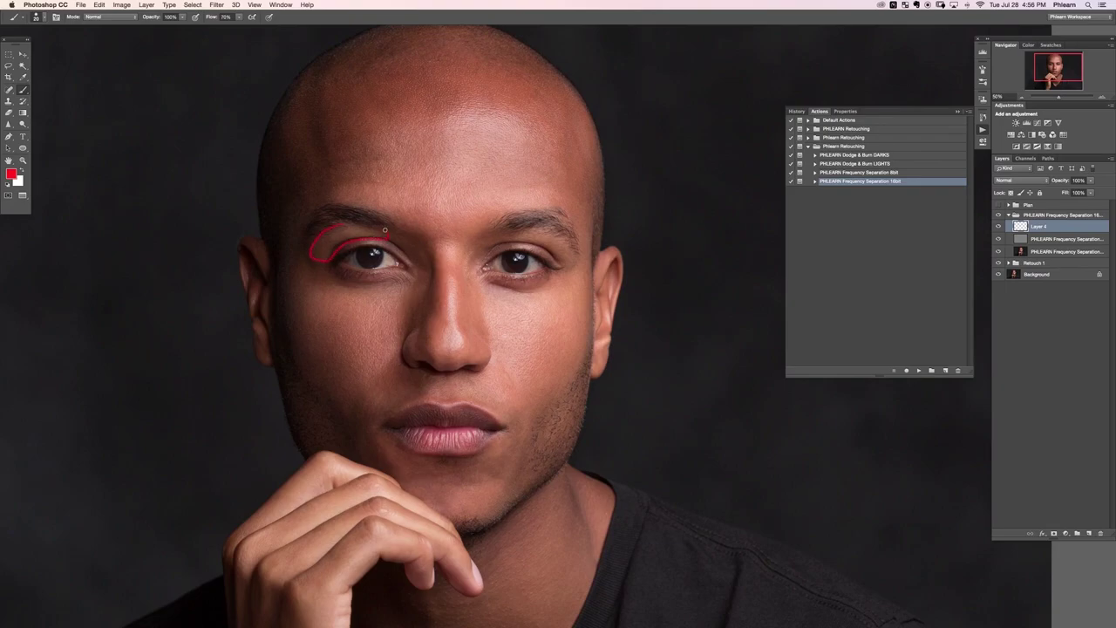
pyautogui.press('super+z')
pyautogui.press('super+equal')
pyautogui.hscroll(-10, 305, 309)
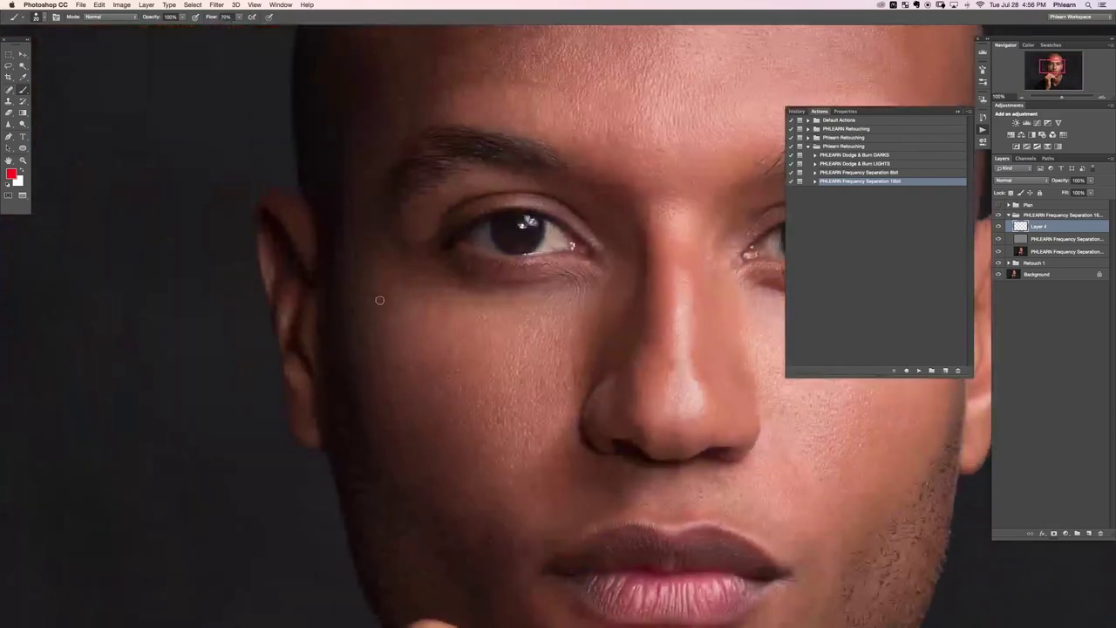
pyautogui.moveTo(431, 237); pyautogui.dragTo(399, 218)
pyautogui.press('super+z')
# - Outline the edge of the beard from the jaw past the mouth to the ear in red, compare it, and undo the outline
pyautogui.moveTo(550, 441); pyautogui.dragTo(318, 240)
pyautogui.press('super+minus')
pyautogui.hscroll(3, 384, 375)
pyautogui.scroll(-1, 384, 376)
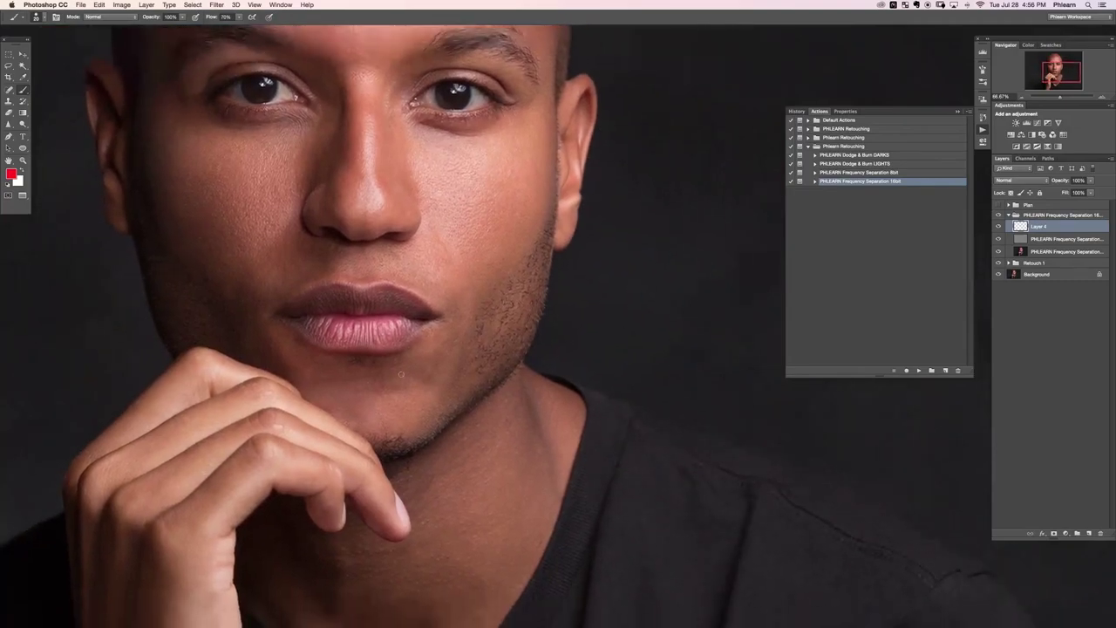
pyautogui.press('super+plus')
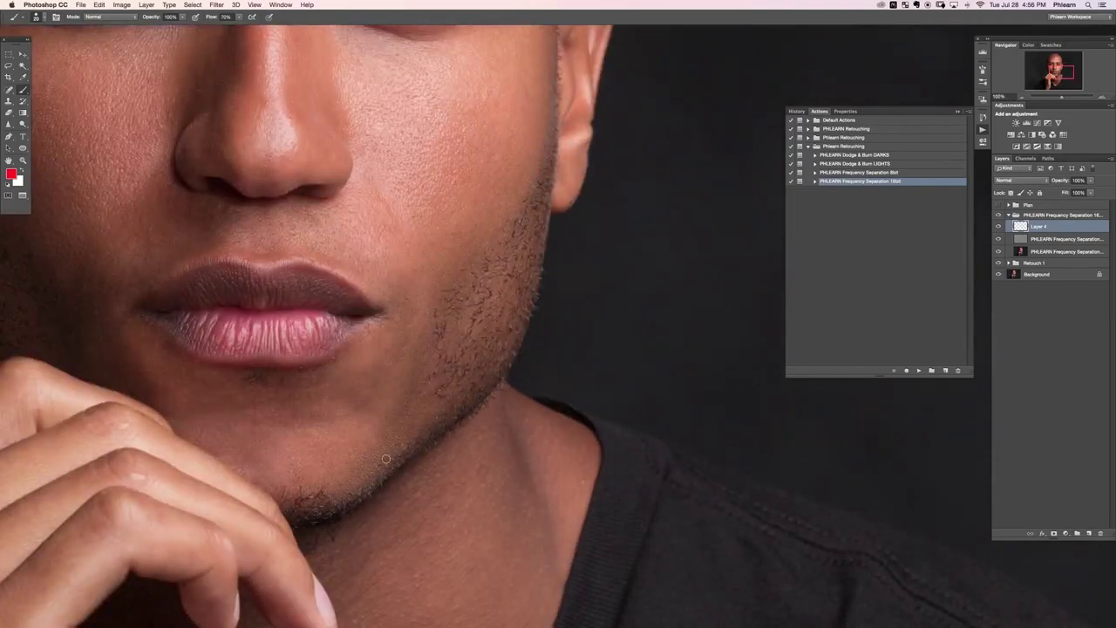
pyautogui.moveTo(390, 455)
pyautogui.mouseDown()
pyautogui.moveTo(384, 411)
pyautogui.moveTo(340, 399)
pyautogui.moveTo(343, 377)
pyautogui.moveTo(389, 331)
pyautogui.moveTo(387, 293)
pyautogui.moveTo(403, 266)
pyautogui.moveTo(535, 184)
pyautogui.mouseUp()
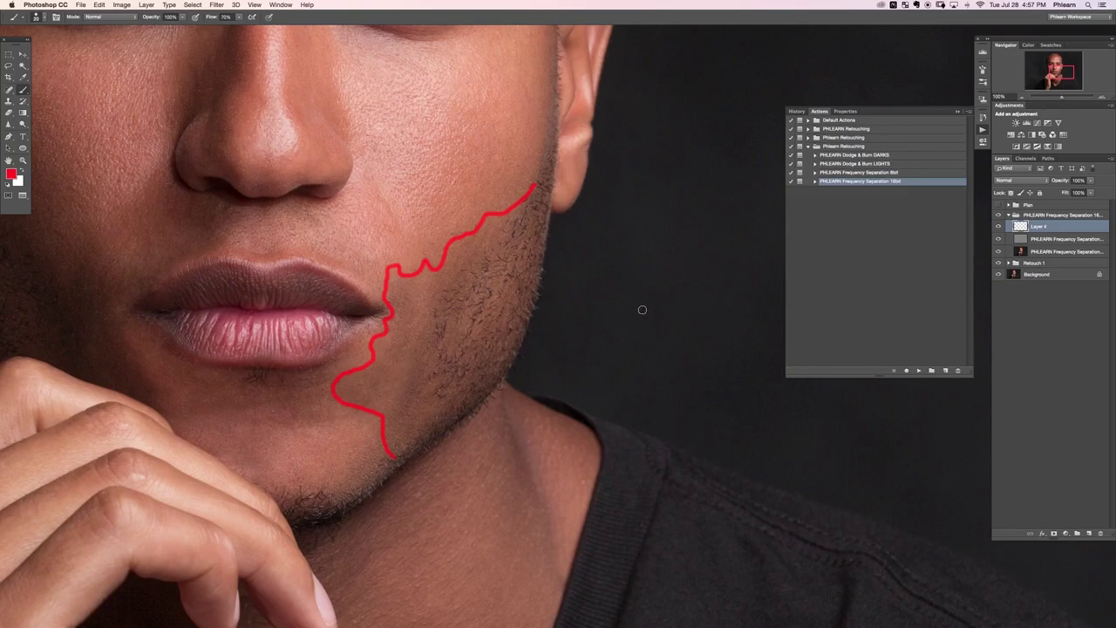
pyautogui.press('super+z')
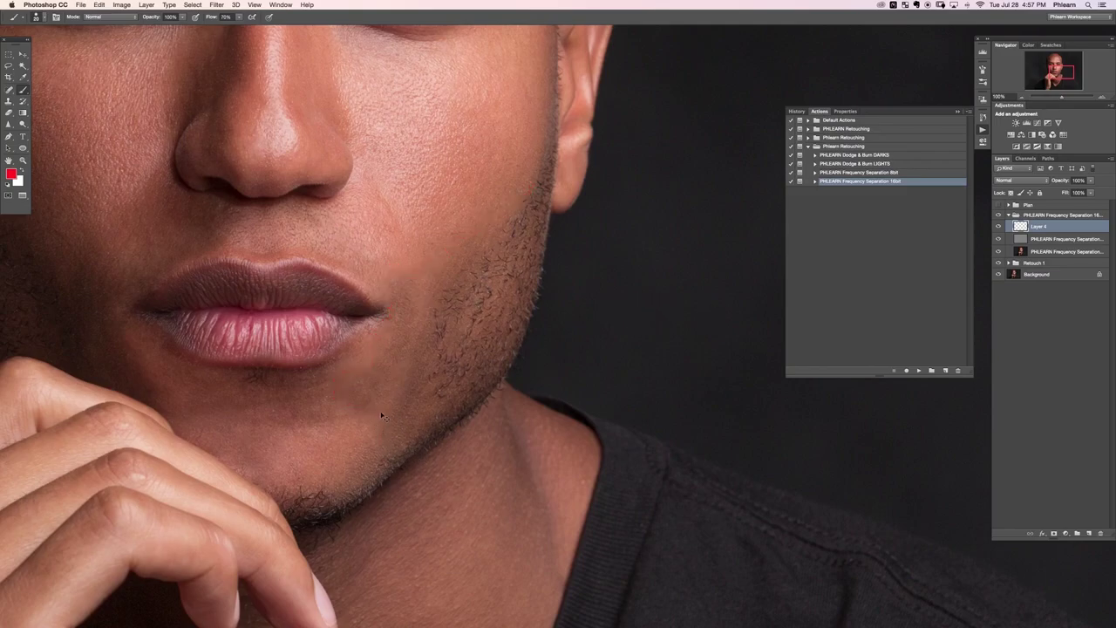
pyautogui.press('super+z')
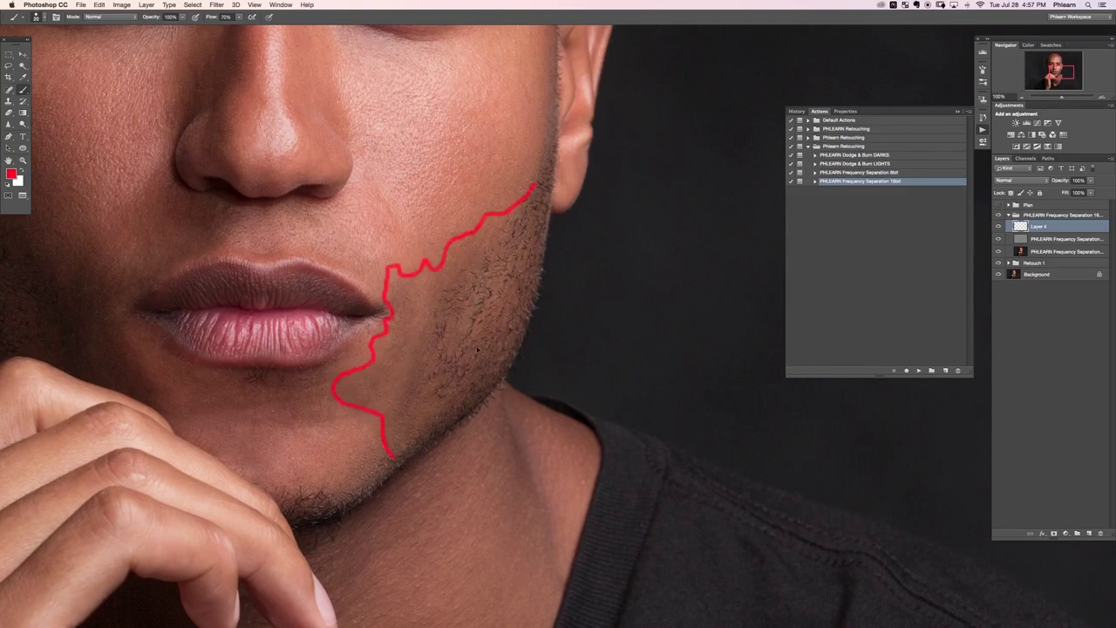
pyautogui.press('super+z')
pyautogui.press('super+z')
pyautogui.press('super+z')
pyautogui.press('super+z')
pyautogui.press('super+z')
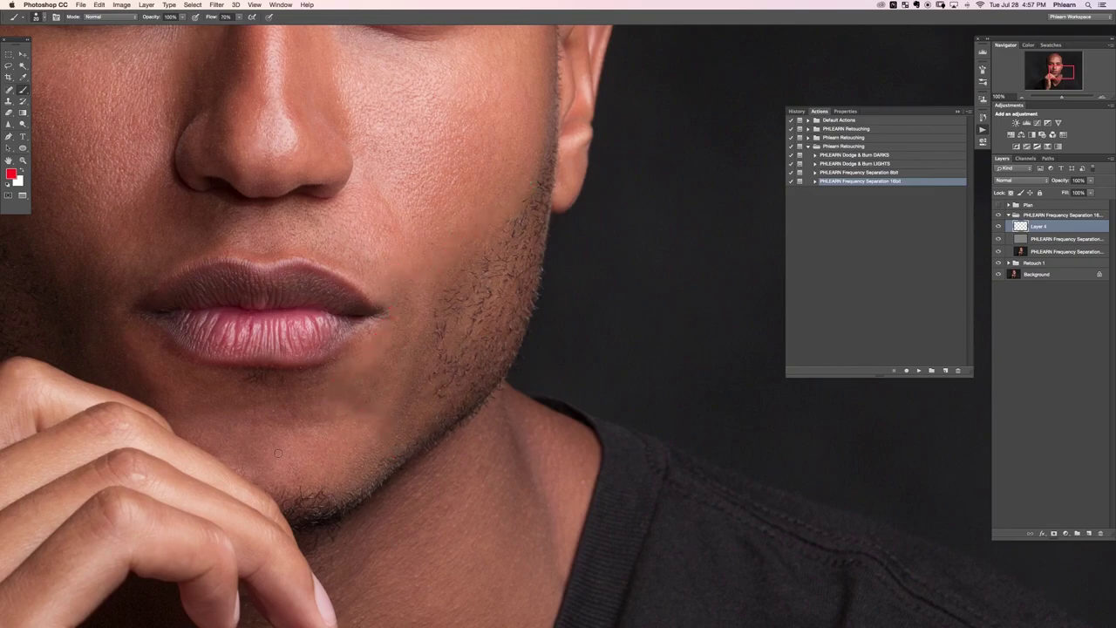
# - Try marking the chin area beneath the lower lip with the red brush and undo the marks
pyautogui.moveTo(276, 376)
pyautogui.mouseDown()
pyautogui.moveTo(288, 412)
pyautogui.moveTo(262, 496)
pyautogui.moveTo(166, 421)
pyautogui.mouseUp()
pyautogui.moveTo(319, 435); pyautogui.dragTo(315, 436)
pyautogui.press('super+alt+z')
pyautogui.press('super+alt+z')
# - Circle the uneven color patches on the forehead and scalp with the red brush
pyautogui.moveTo(204, 289); pyautogui.dragTo(333, 435)
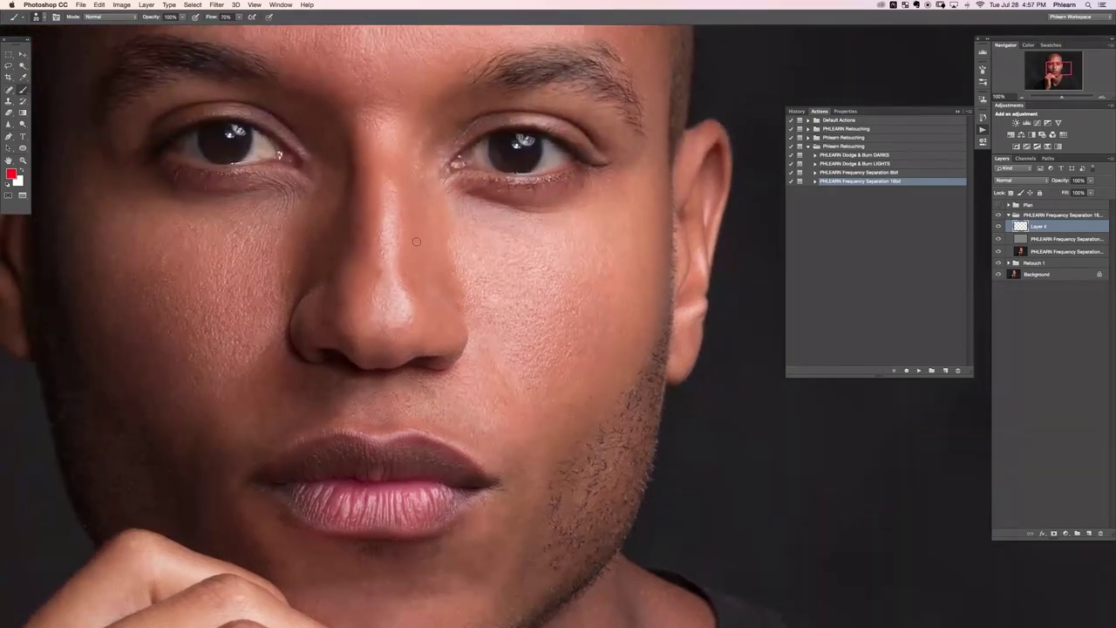
pyautogui.press('super+minus')
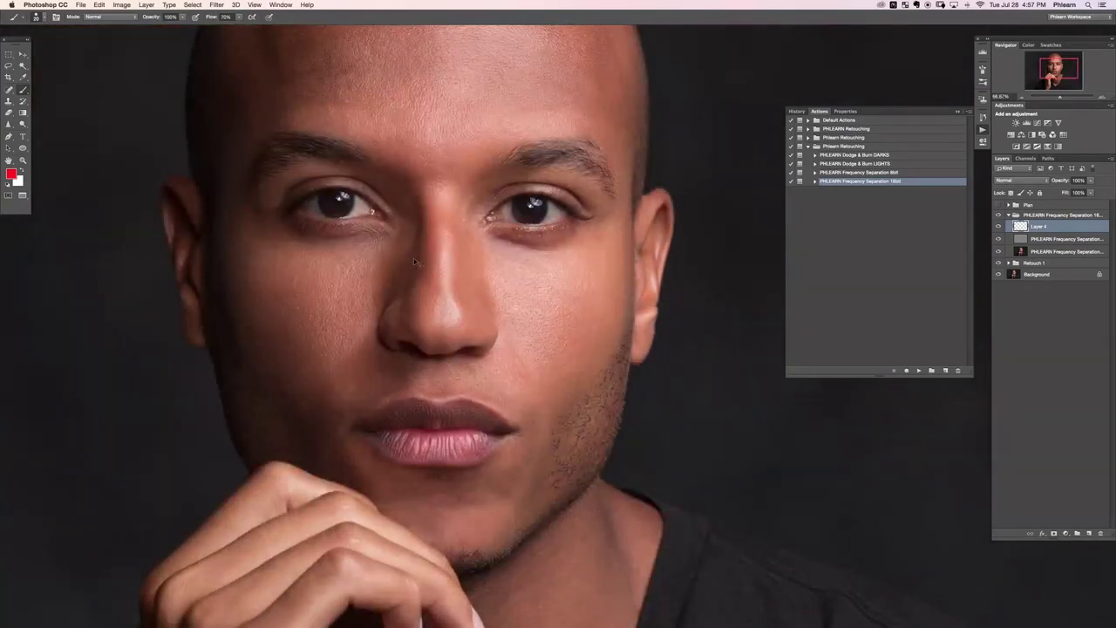
pyautogui.press('super+minus')
pyautogui.moveTo(475, 283); pyautogui.dragTo(432, 350)
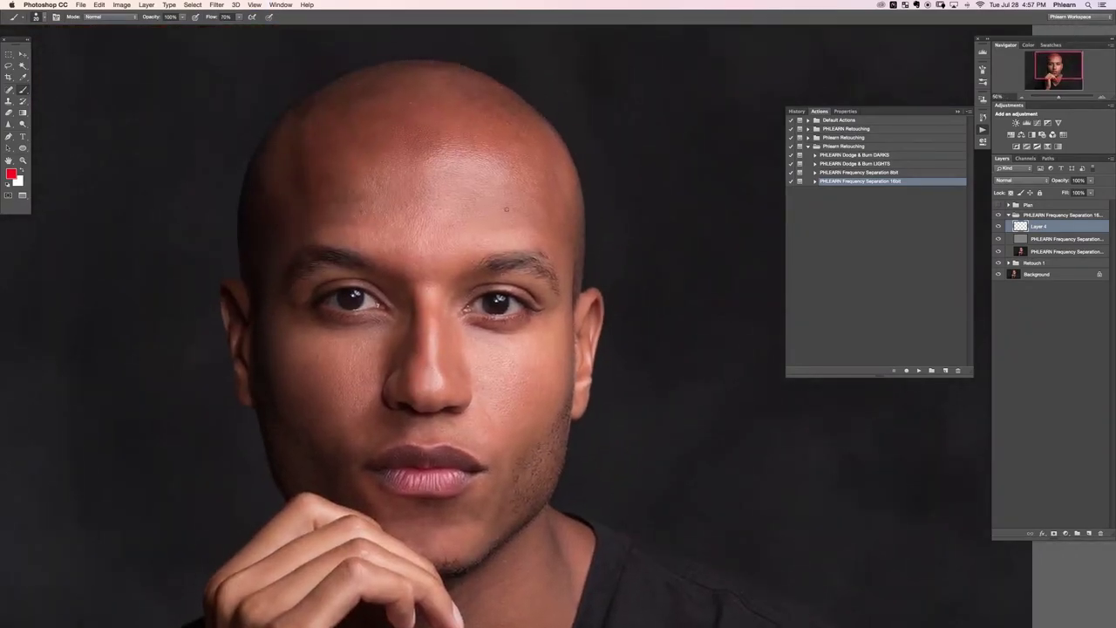
pyautogui.moveTo(549, 154); pyautogui.dragTo(552, 188)
pyautogui.press('super+z')
pyautogui.moveTo(570, 194)
pyautogui.mouseDown()
pyautogui.moveTo(551, 152)
pyautogui.moveTo(503, 131)
pyautogui.mouseUp()
pyautogui.press('super+z')
pyautogui.moveTo(411, 143); pyautogui.dragTo(422, 122)
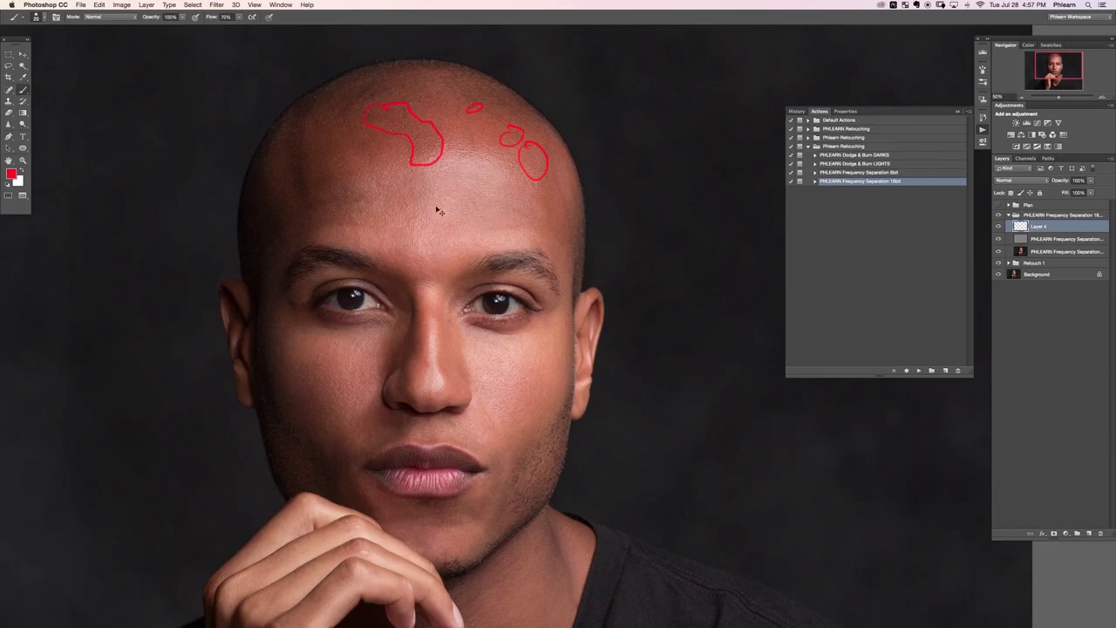
# - Compare the portrait with the marking layer and the texture layer hidden, and delete the marking layer
pyautogui.moveTo(369, 285); pyautogui.dragTo(345, 241)
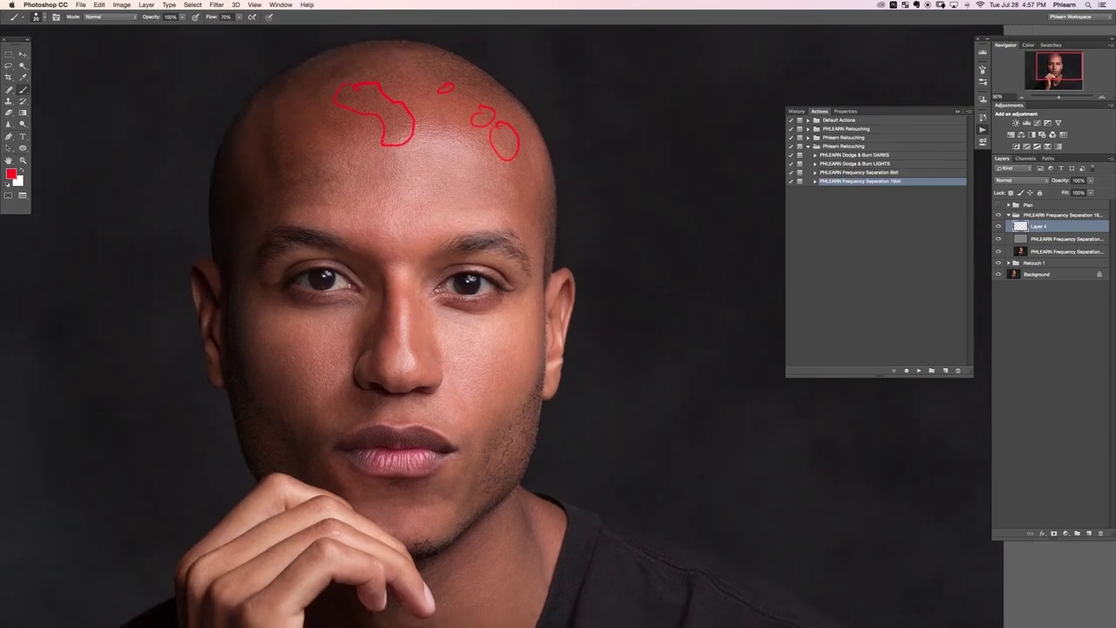
pyautogui.scroll(-3, 428, 479)
pyautogui.moveTo(438, 449); pyautogui.dragTo(444, 442)
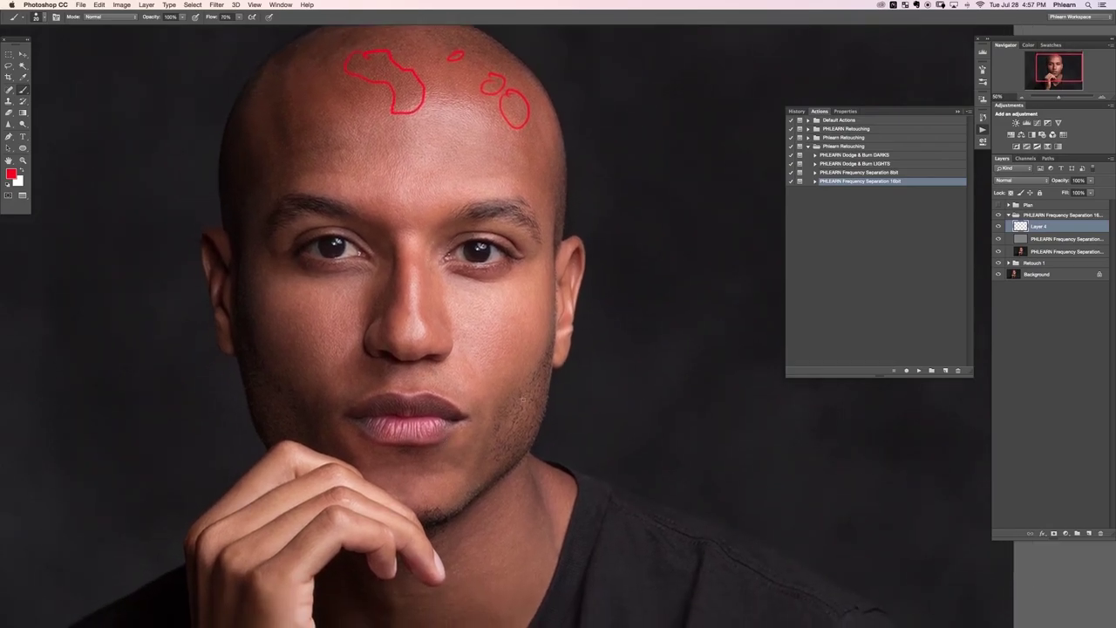
pyautogui.click(998, 226)
pyautogui.click(998, 226)
pyautogui.click(998, 238)
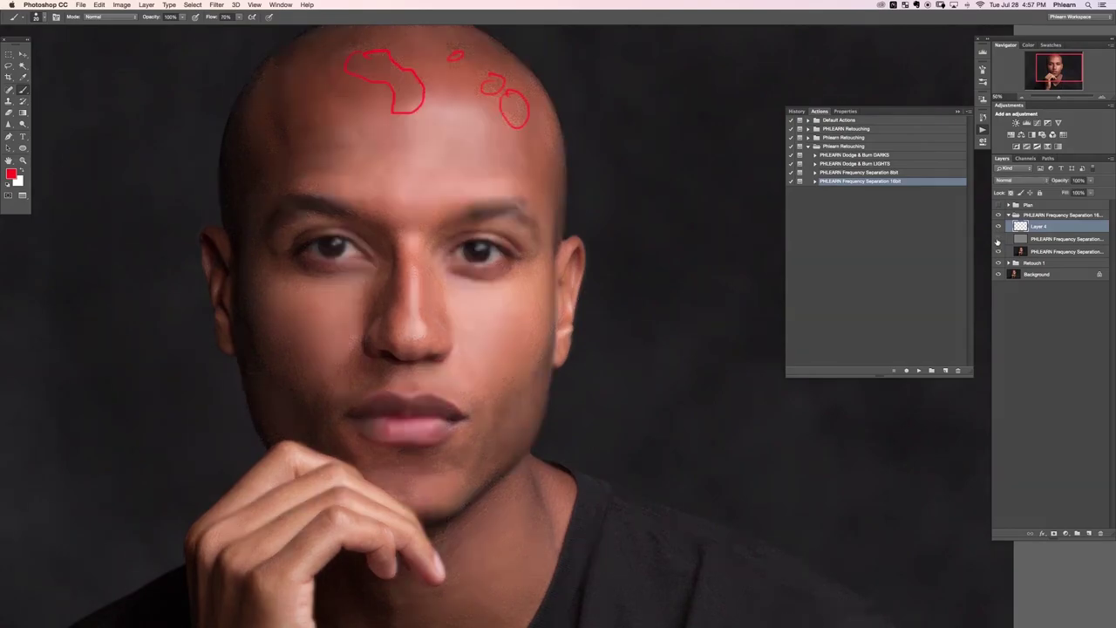
pyautogui.press('Delete')
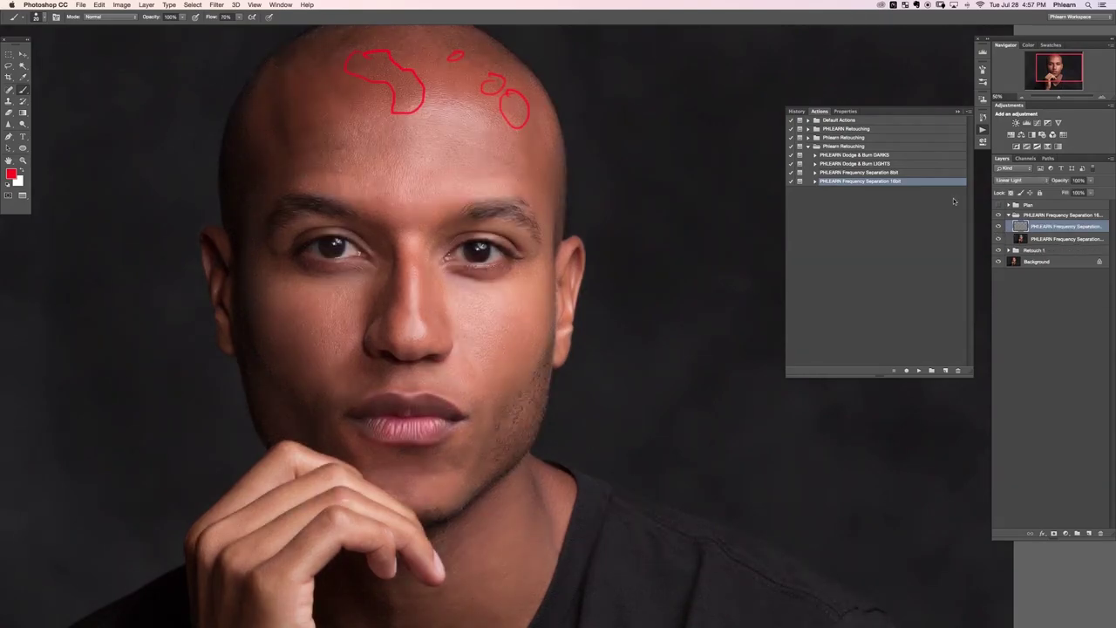
# - Add a blank layer directly above the blurred color layer, beneath the texture layer
pyautogui.click(1052, 240)
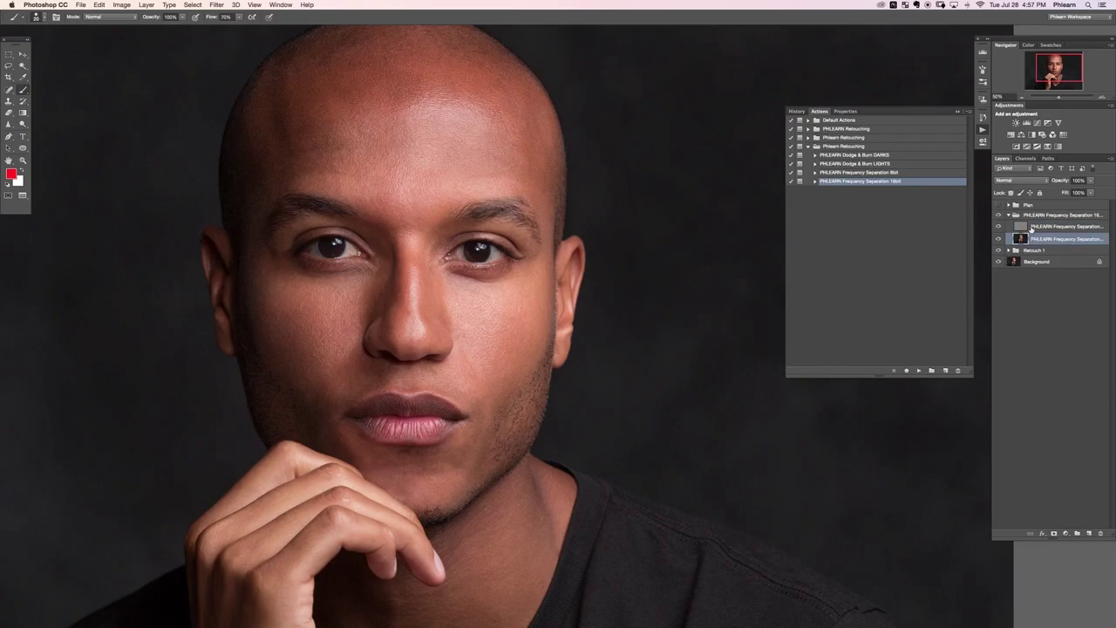
pyautogui.click(999, 226)
pyautogui.press('super+shift+alt+n')
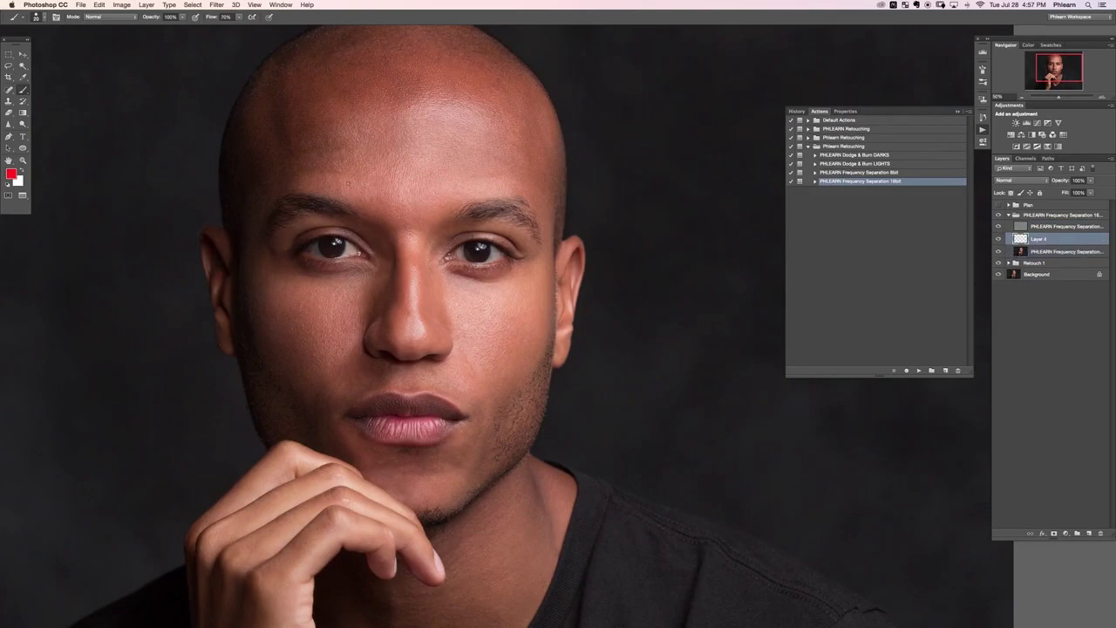
# - Pick the soft round 400 px brush with 0% hardness for painting on the blank color layer
pyautogui.moveTo(353, 234); pyautogui.dragTo(346, 263)
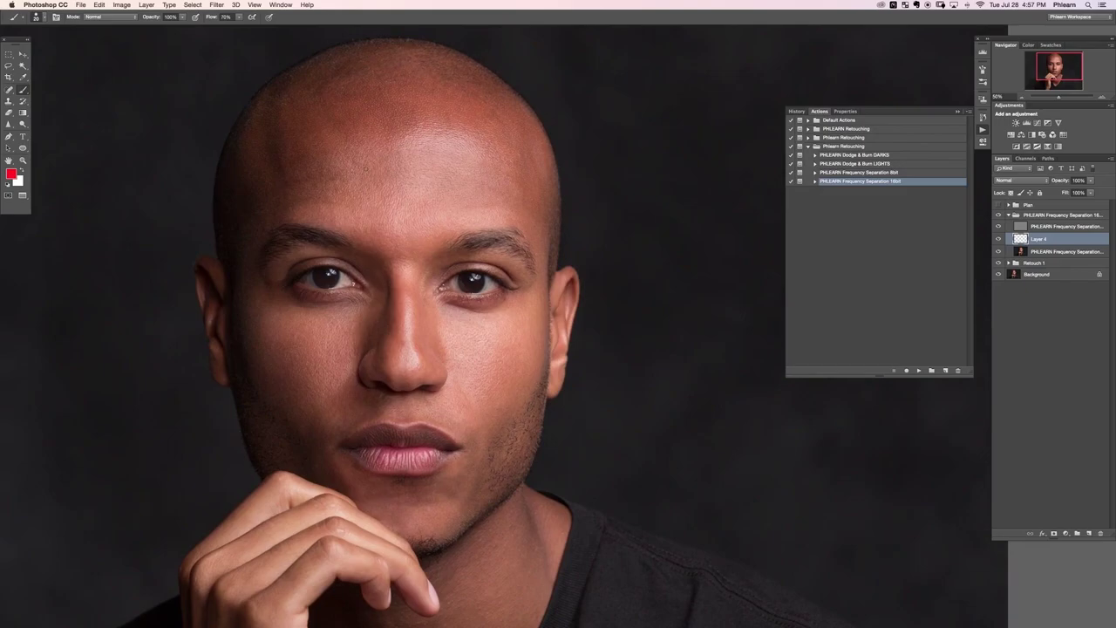
pyautogui.rightClick(458, 214)
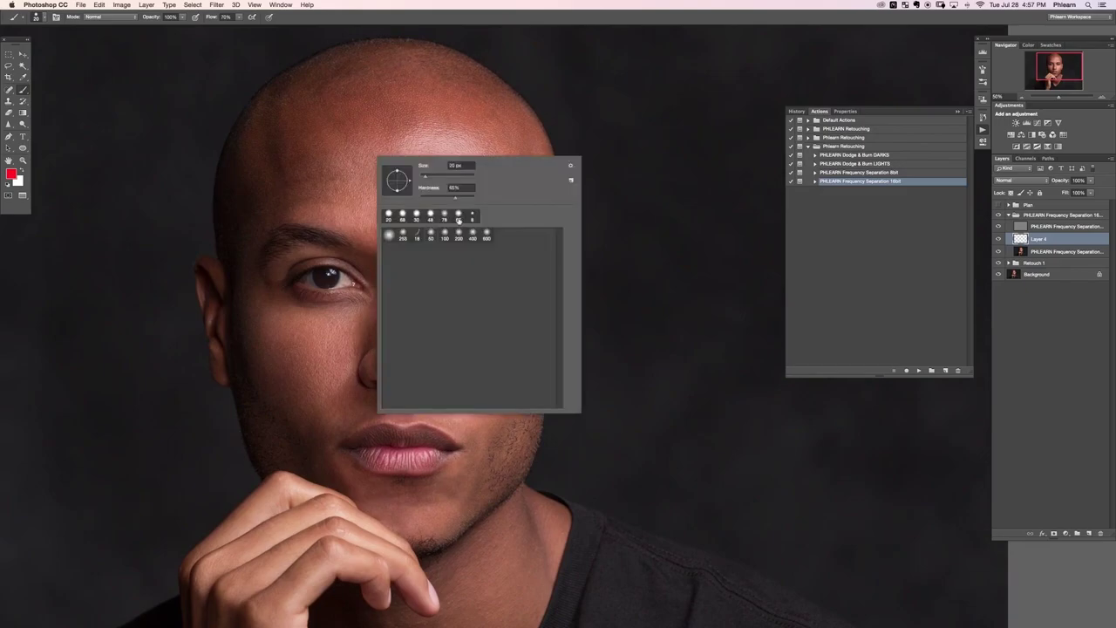
pyautogui.click(458, 233)
pyautogui.click(473, 238)
# - Load the Phlearn retouching brushes file from the Brushes folder of the Getting Started package
pyautogui.click(571, 165)
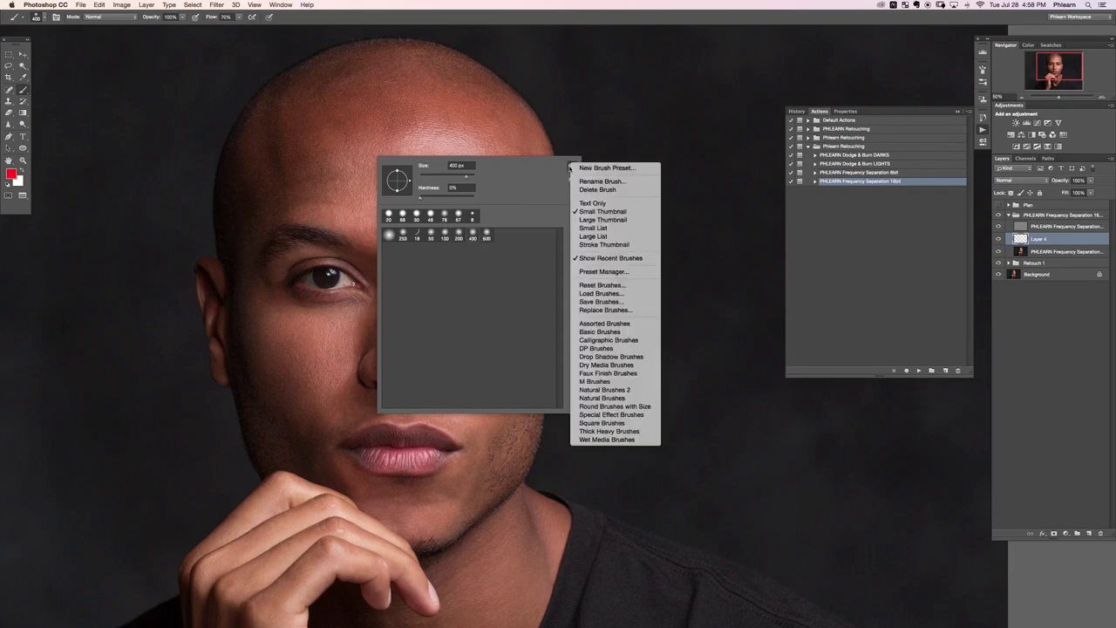
pyautogui.click(602, 293)
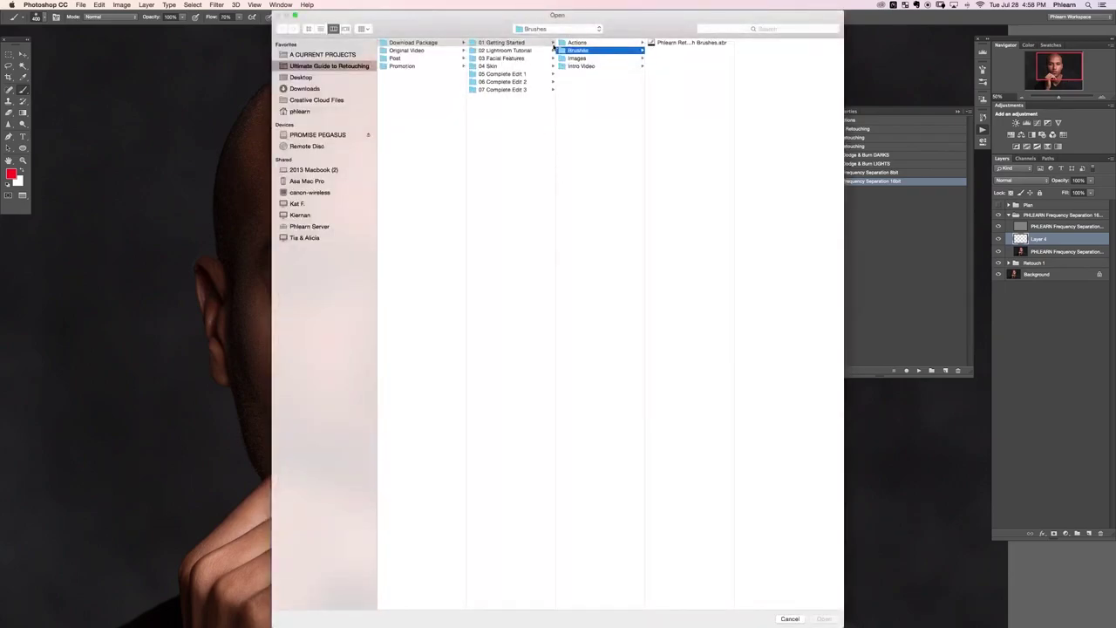
pyautogui.doubleClick(687, 43)
pyautogui.click(314, 251)
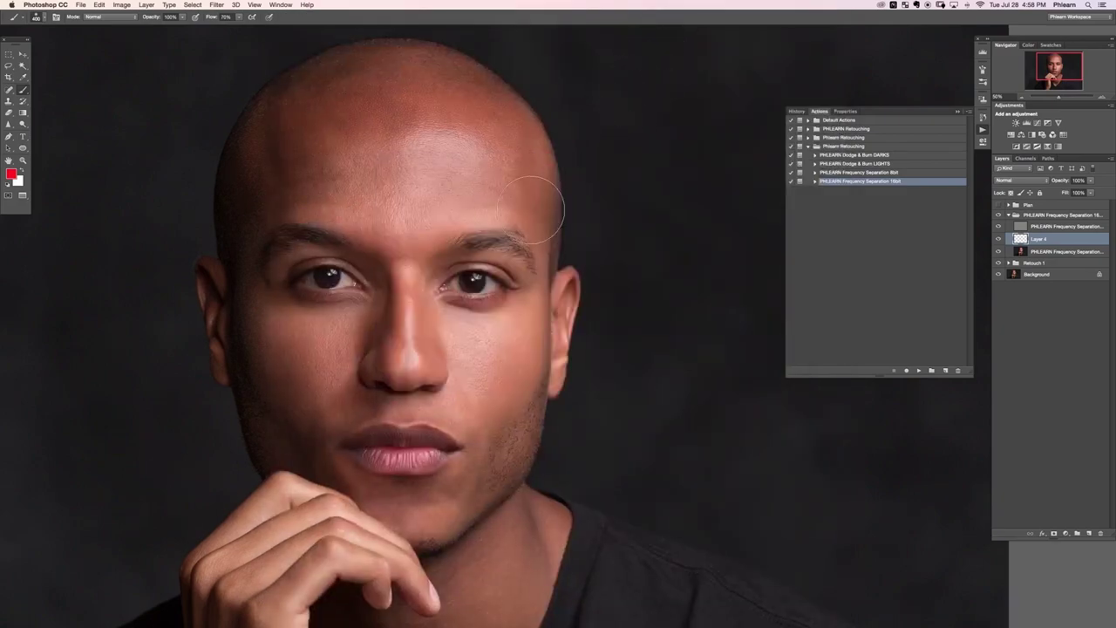
# - Set the brush flow to 10% and reduce the brush size to 200 px
pyautogui.hotkey('shift', '1')
pyautogui.moveTo(328, 276); pyautogui.dragTo(307, 295)
pyautogui.moveTo(290, 333)
pyautogui.mouseDown()
pyautogui.moveTo(305, 299)
pyautogui.moveTo(328, 300)
pyautogui.mouseUp()
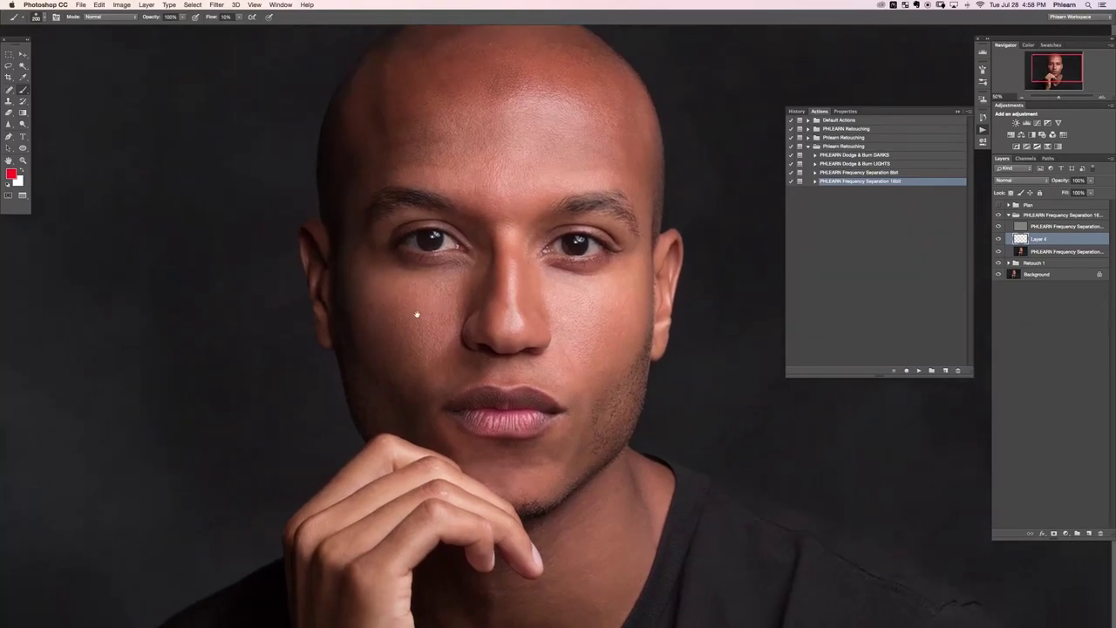
# - Examine the skin colors closely around the mouth, nose and both eyes, and compare them with the whole portrait
pyautogui.press('super+minus')
pyautogui.moveTo(453, 279); pyautogui.dragTo(390, 284)
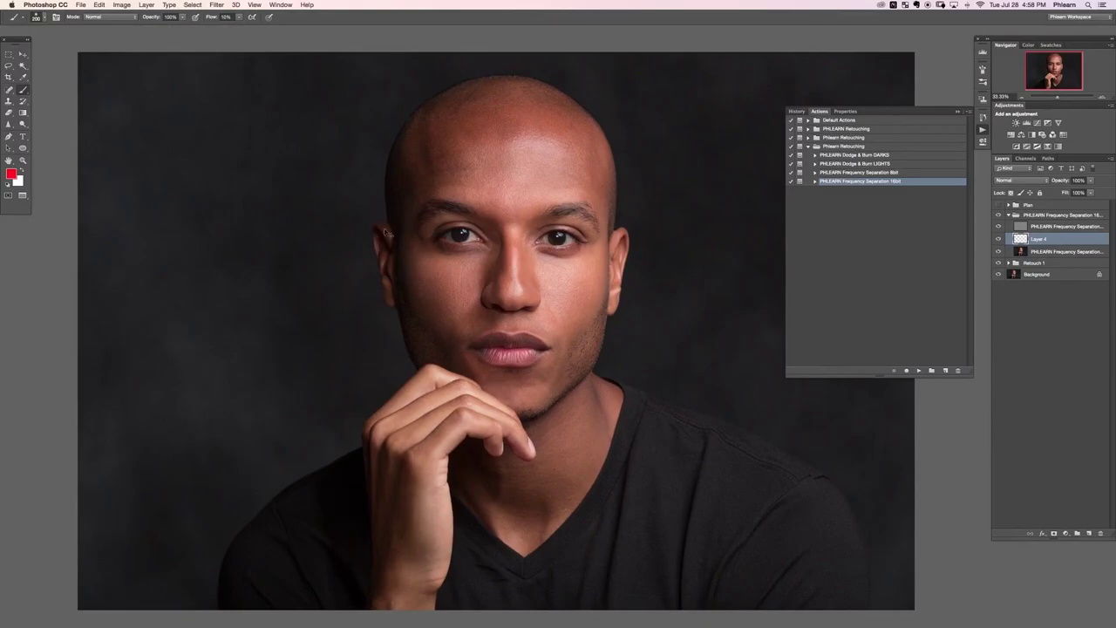
pyautogui.press('super+equal')
pyautogui.press('super+equal')
pyautogui.press('super+equal')
pyautogui.press('super+equal')
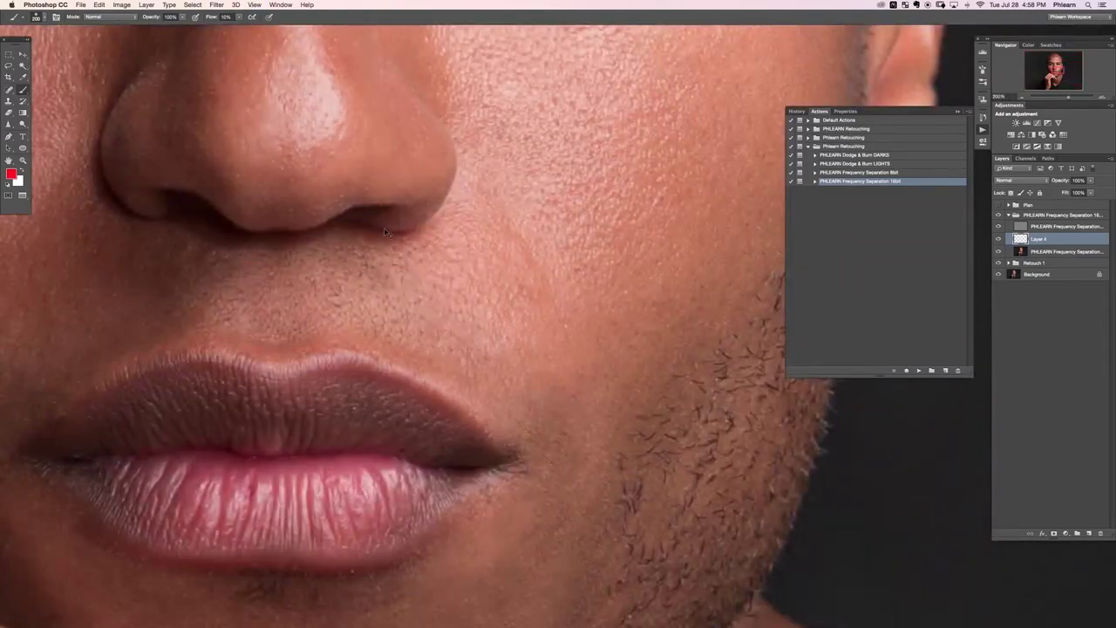
pyautogui.scroll(10, 386, 229)
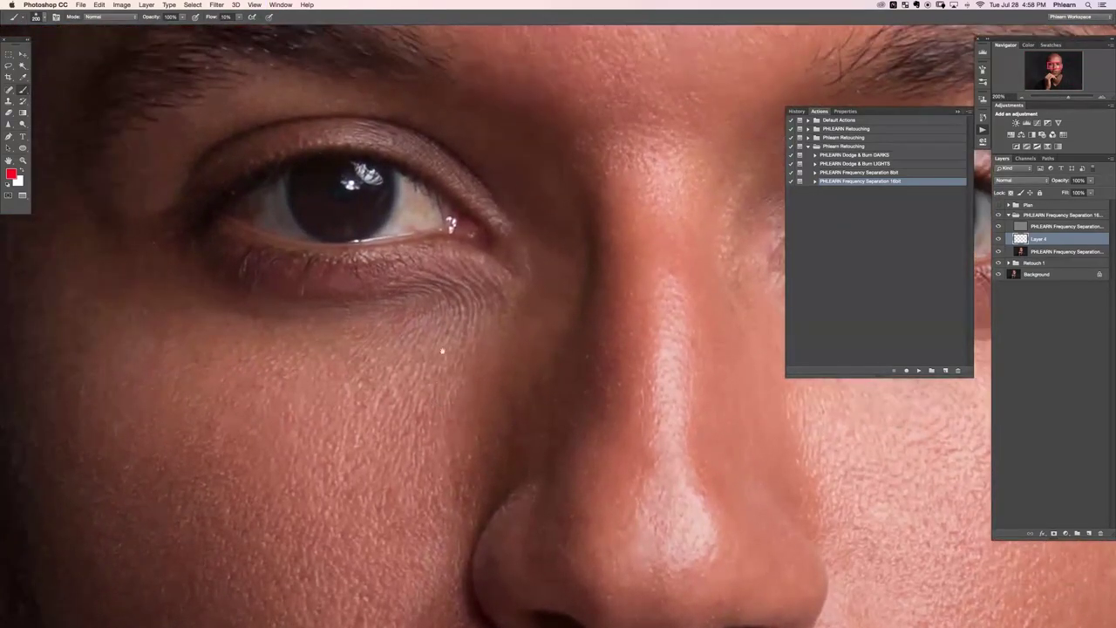
pyautogui.moveTo(581, 313); pyautogui.dragTo(179, 389)
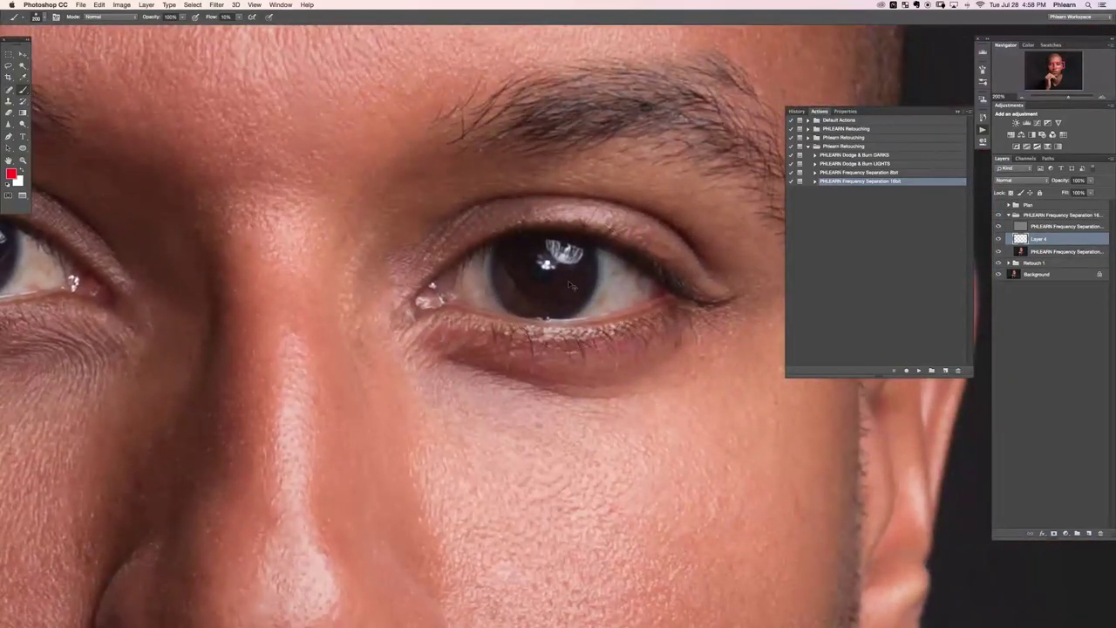
pyautogui.press('super+minus')
pyautogui.press('super+minus')
pyautogui.press('super+minus')
pyautogui.press('super+minus')
pyautogui.press('super+minus')
pyautogui.press('super+minus')
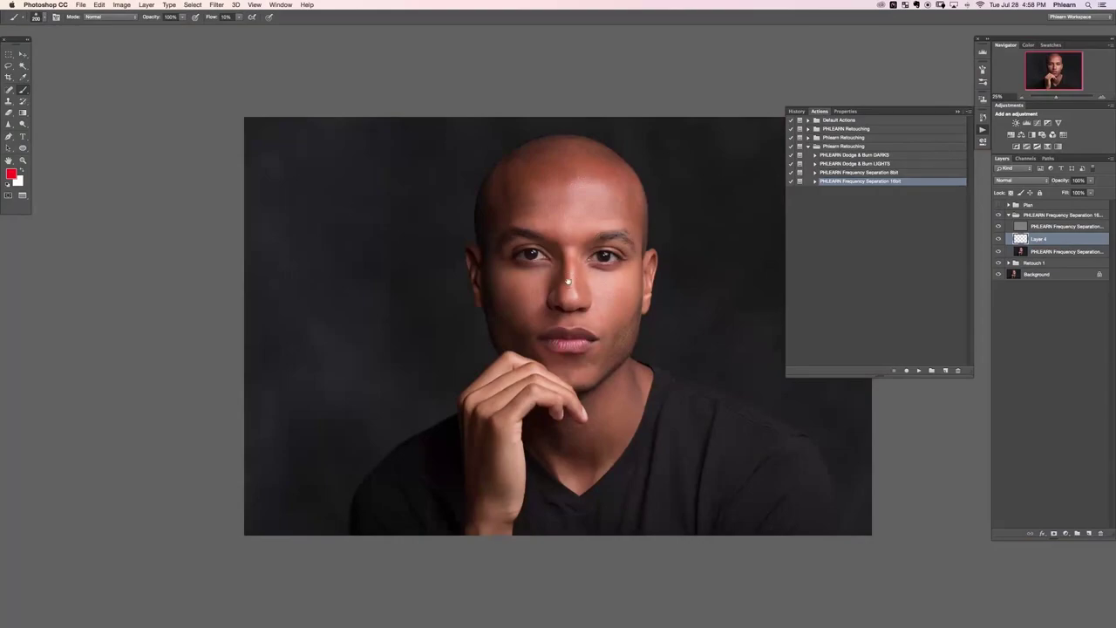
pyautogui.hscroll(2, 482, 312)
pyautogui.hscroll(2, 481, 312)
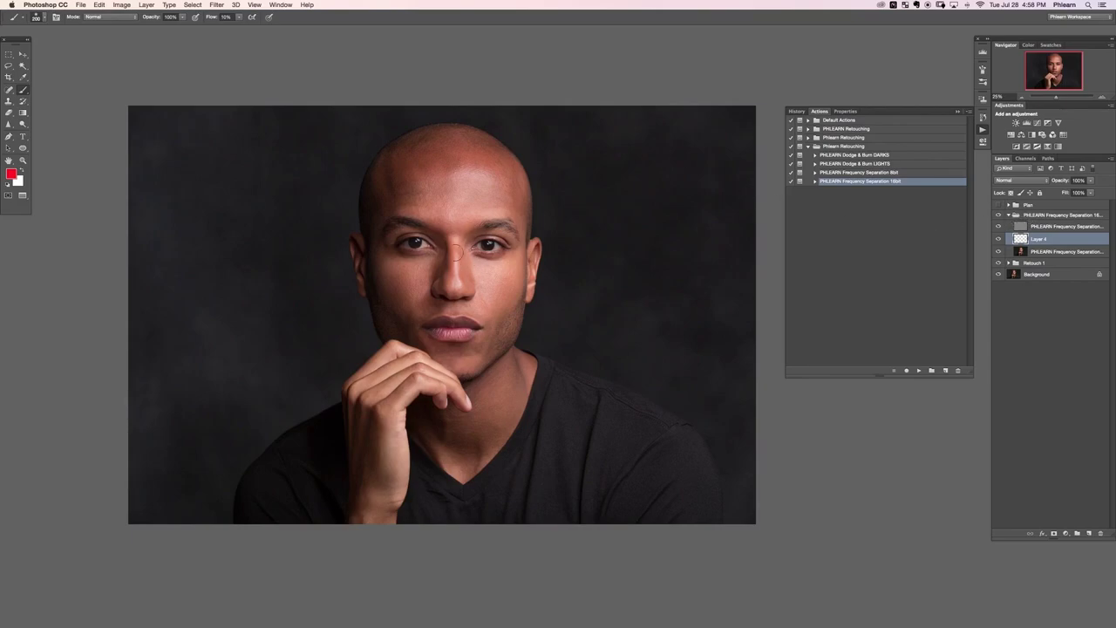
# - Sample nearby skin tones beside the image-left eye and paint them over the uneven temple and upper cheek
pyautogui.press('super+plus')
pyautogui.moveTo(382, 249)
pyautogui.mouseDown()
pyautogui.moveTo(456, 287)
pyautogui.moveTo(427, 260)
pyautogui.mouseUp()
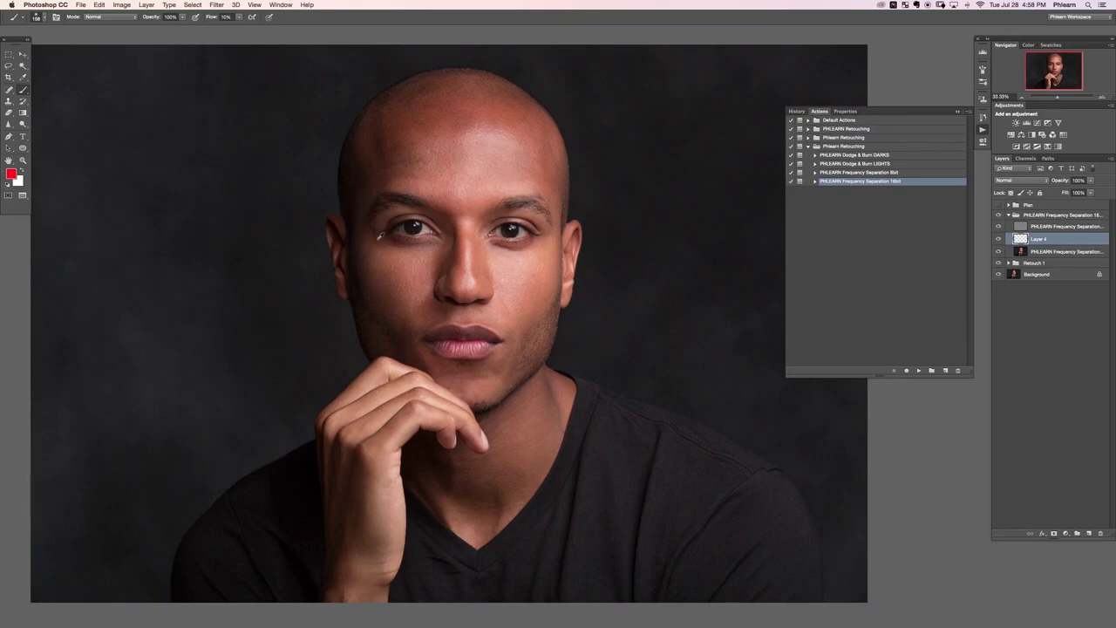
pyautogui.keyDown('alt'); pyautogui.click(382, 219); pyautogui.keyUp('alt')
pyautogui.keyDown('alt'); pyautogui.click(375, 234); pyautogui.keyUp('alt')
pyautogui.keyDown('alt'); pyautogui.click(380, 221); pyautogui.keyUp('alt')
pyautogui.keyDown('alt'); pyautogui.click(374, 228); pyautogui.keyUp('alt')
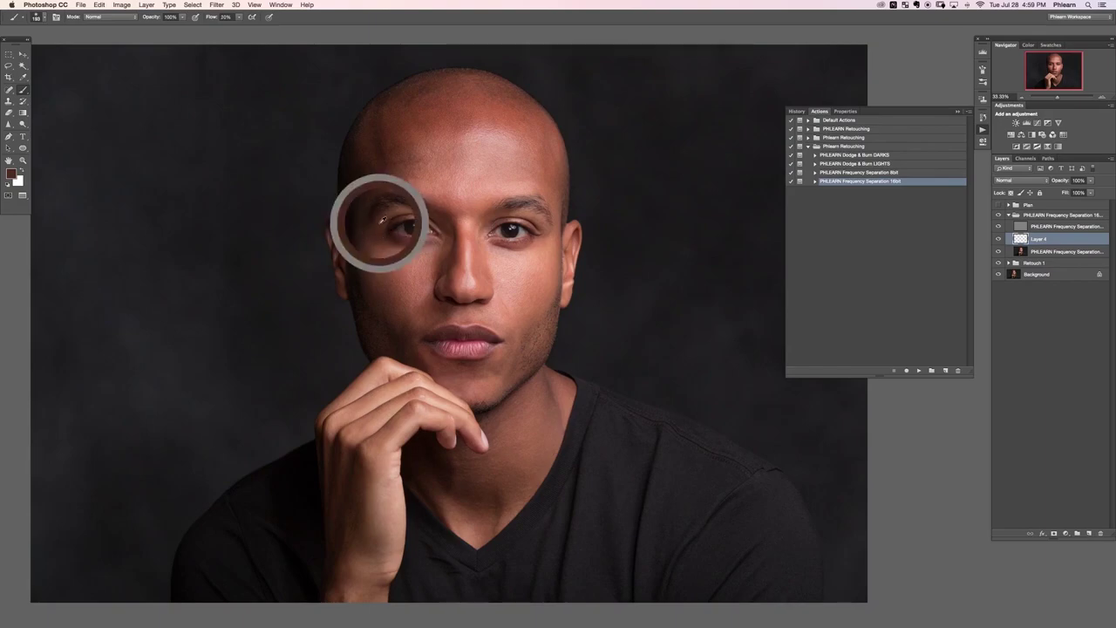
pyautogui.keyDown('alt'); pyautogui.click(376, 237); pyautogui.keyUp('alt')
pyautogui.keyDown('alt'); pyautogui.click(382, 248); pyautogui.keyUp('alt')
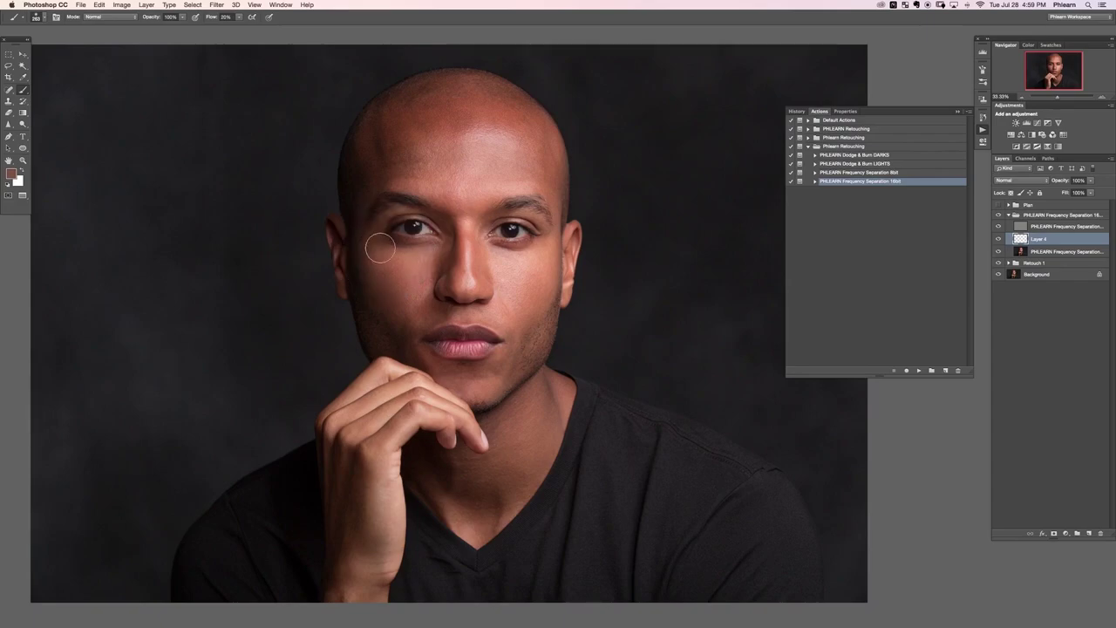
pyautogui.keyDown('alt'); pyautogui.click(384, 255); pyautogui.keyUp('alt')
pyautogui.keyDown('alt'); pyautogui.click(384, 254); pyautogui.keyUp('alt')
# - Blend the outer corner and brow end of the image-left eye with freshly sampled skin tones and small strokes
pyautogui.keyDown('alt'); pyautogui.click(381, 223); pyautogui.keyUp('alt')
pyautogui.keyDown('alt'); pyautogui.click(381, 226); pyautogui.keyUp('alt')
pyautogui.keyDown('alt'); pyautogui.click(382, 230); pyautogui.keyUp('alt')
pyautogui.keyDown('alt'); pyautogui.click(388, 232); pyautogui.keyUp('alt')
pyautogui.keyDown('alt'); pyautogui.click(381, 222); pyautogui.keyUp('alt')
pyautogui.keyDown('alt'); pyautogui.click(379, 235); pyautogui.keyUp('alt')
pyautogui.keyDown('alt'); pyautogui.click(377, 253); pyautogui.keyUp('alt')
pyautogui.moveTo(393, 215); pyautogui.dragTo(389, 214)
pyautogui.moveTo(392, 213); pyautogui.dragTo(385, 213)
pyautogui.keyDown('alt'); pyautogui.click(400, 211); pyautogui.keyUp('alt')
pyautogui.keyDown('alt'); pyautogui.click(381, 224); pyautogui.keyUp('alt')
# - Compare the portrait repeatedly with the painted color layer hidden and shown
pyautogui.press('super+comma')
pyautogui.press('super+comma')
pyautogui.press('super+comma')
pyautogui.press('super+comma')
pyautogui.press('super+comma')
pyautogui.press('super+comma')
pyautogui.press('super+comma')
pyautogui.press('super+comma')
pyautogui.press('super+comma')
pyautogui.press('super+comma')
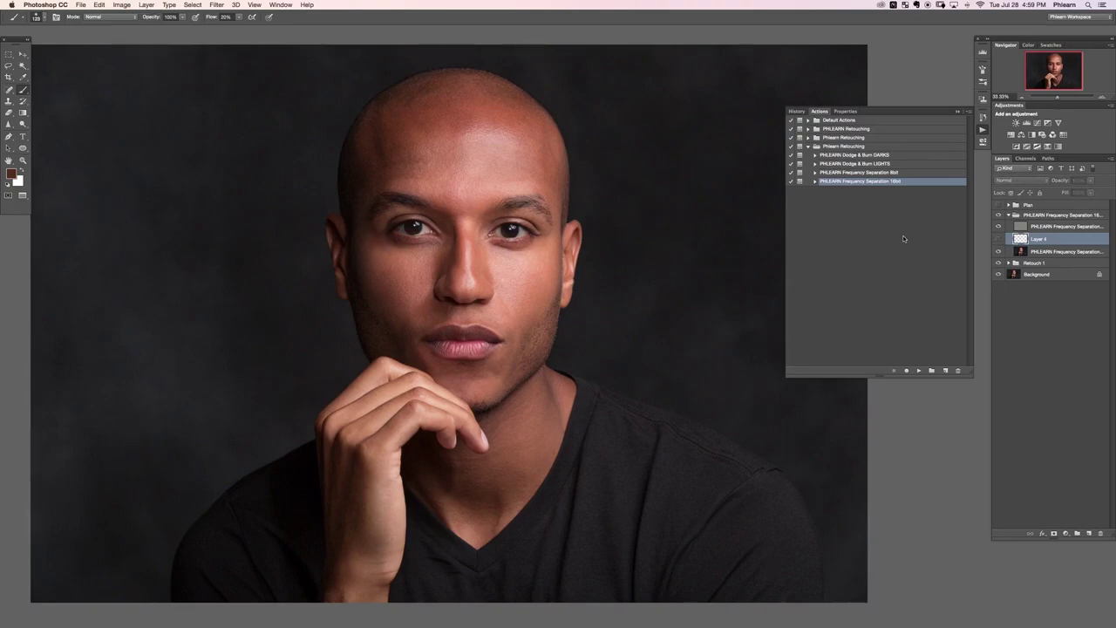
pyautogui.press('super+comma')
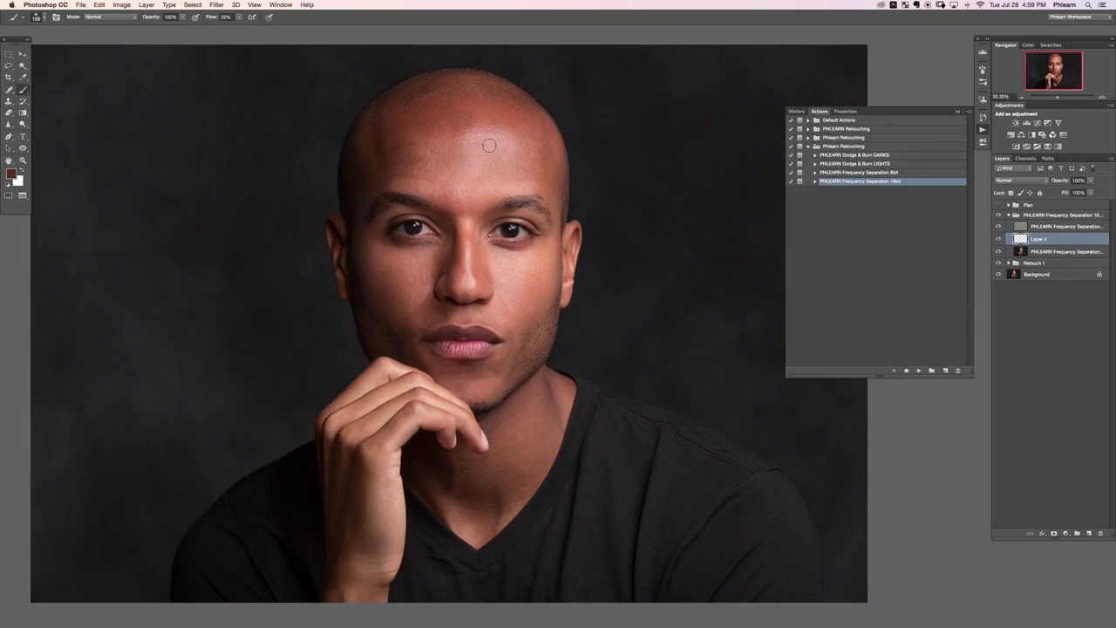
# - Try painting sampled darker tones beside the image-left eye on a new blank layer, using a larger brush
pyautogui.press('super+alt+shift+n')
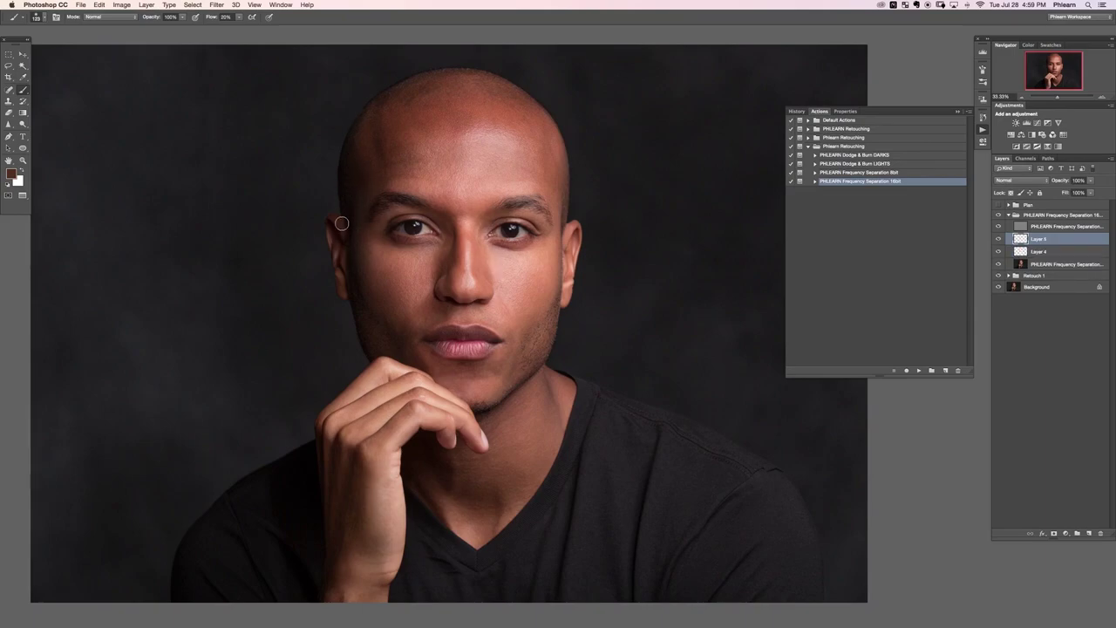
pyautogui.moveTo(397, 231); pyautogui.dragTo(390, 238)
pyautogui.keyDown('alt'); pyautogui.click(389, 239); pyautogui.keyUp('alt')
pyautogui.press(']')
pyautogui.press(']')
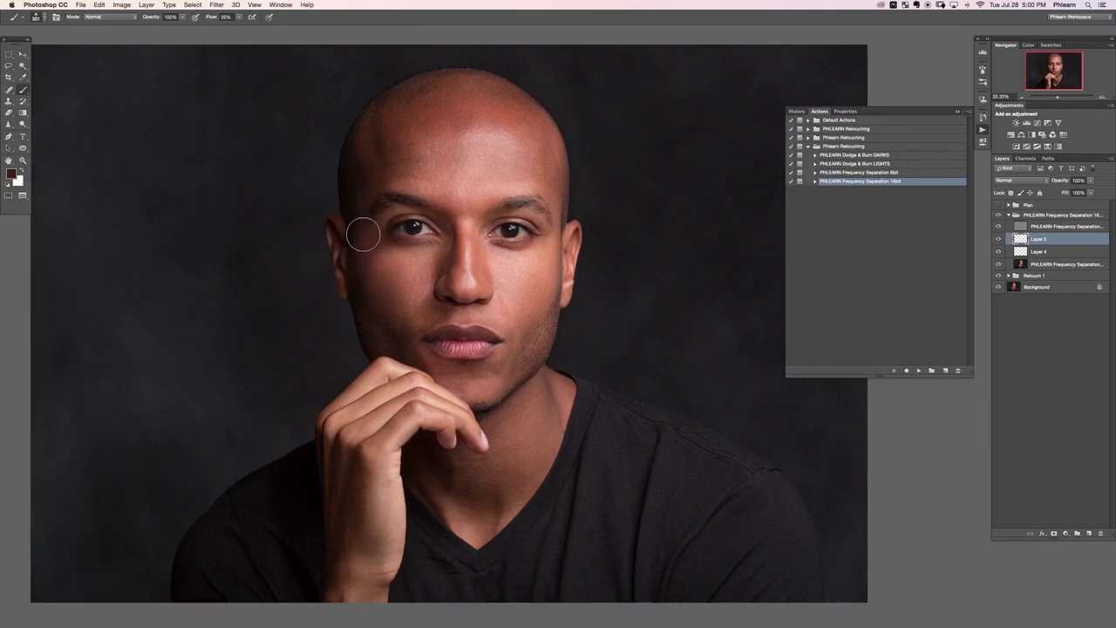
pyautogui.click(354, 240)
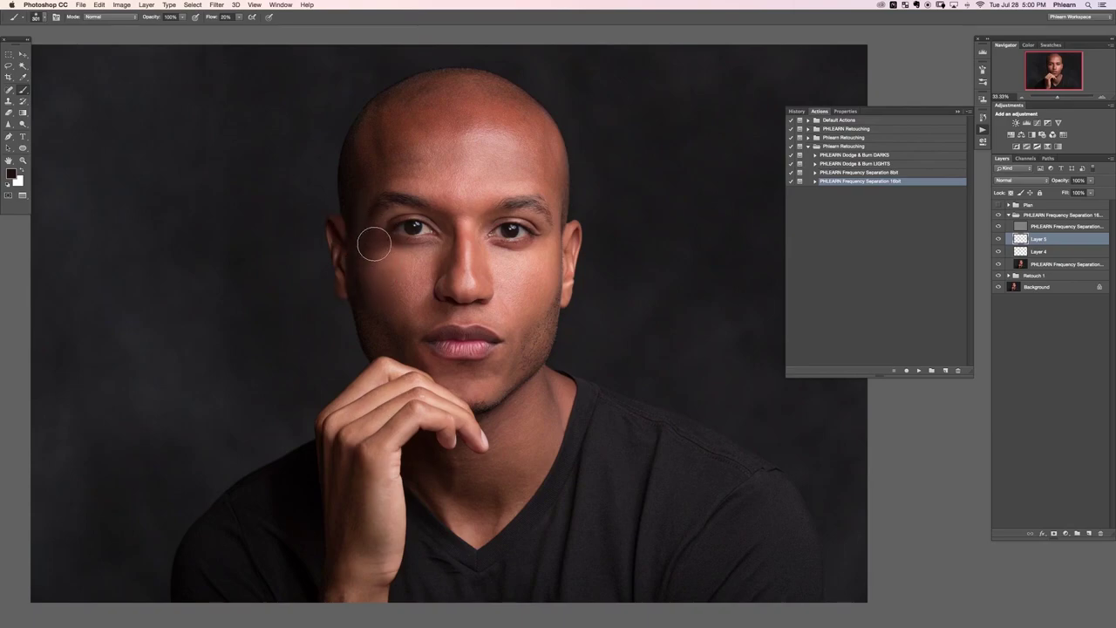
# - Try more sampled tones along the image-left cheek, jaw and temple, and delete the trial layer
pyautogui.keyDown('alt'); pyautogui.click(362, 241); pyautogui.keyUp('alt')
pyautogui.keyDown('alt'); pyautogui.click(382, 220); pyautogui.keyUp('alt')
pyautogui.keyDown('alt'); pyautogui.click(382, 236); pyautogui.keyUp('alt')
pyautogui.click(376, 245)
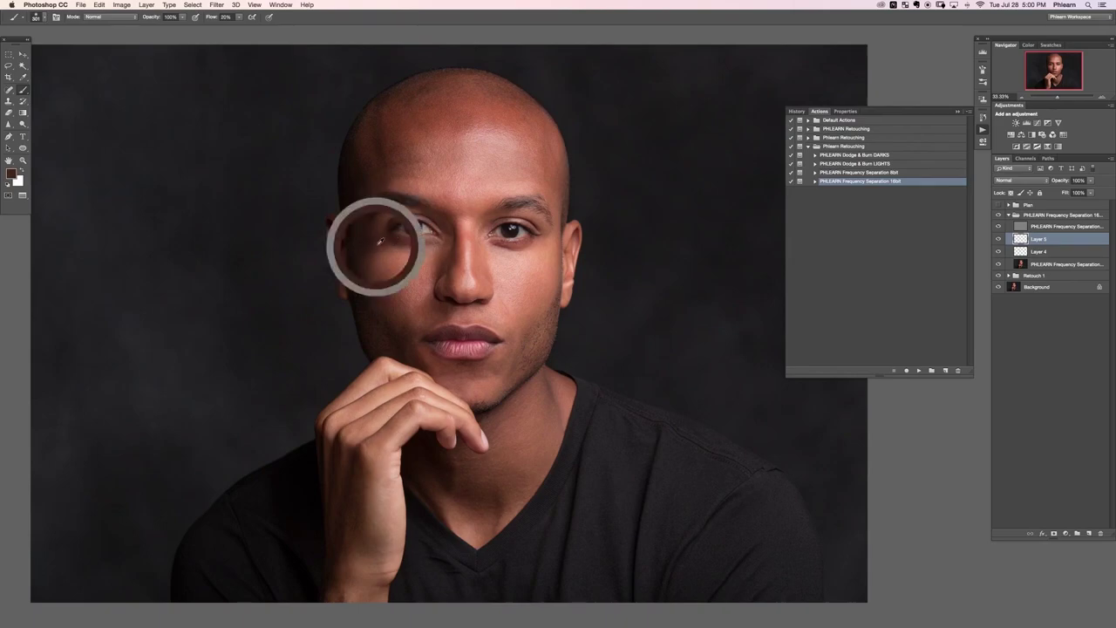
pyautogui.click(359, 294)
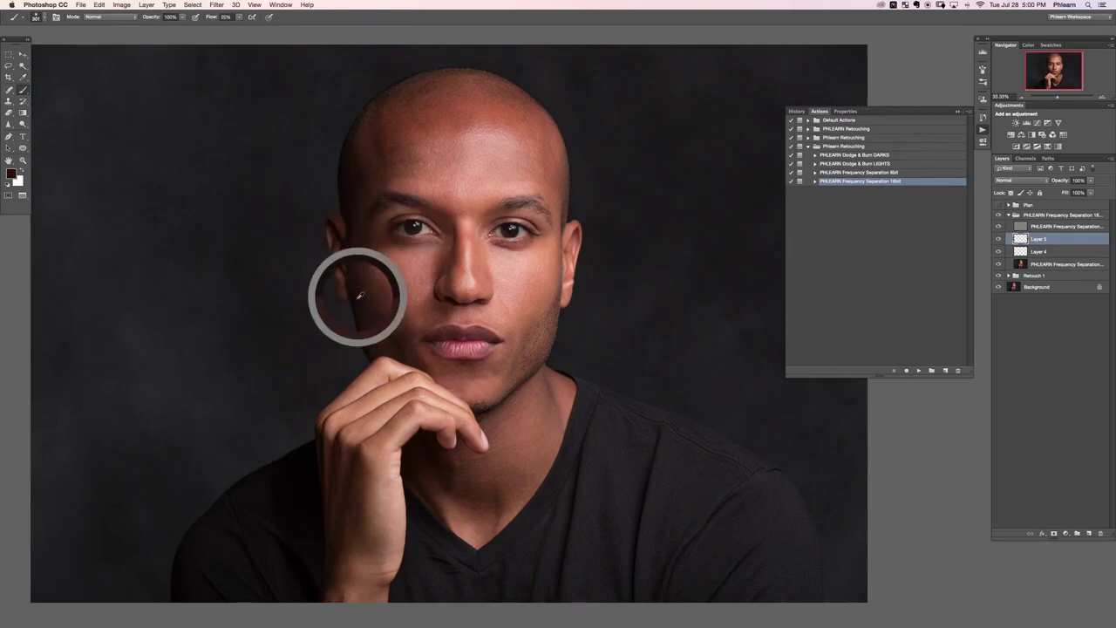
pyautogui.click(356, 190)
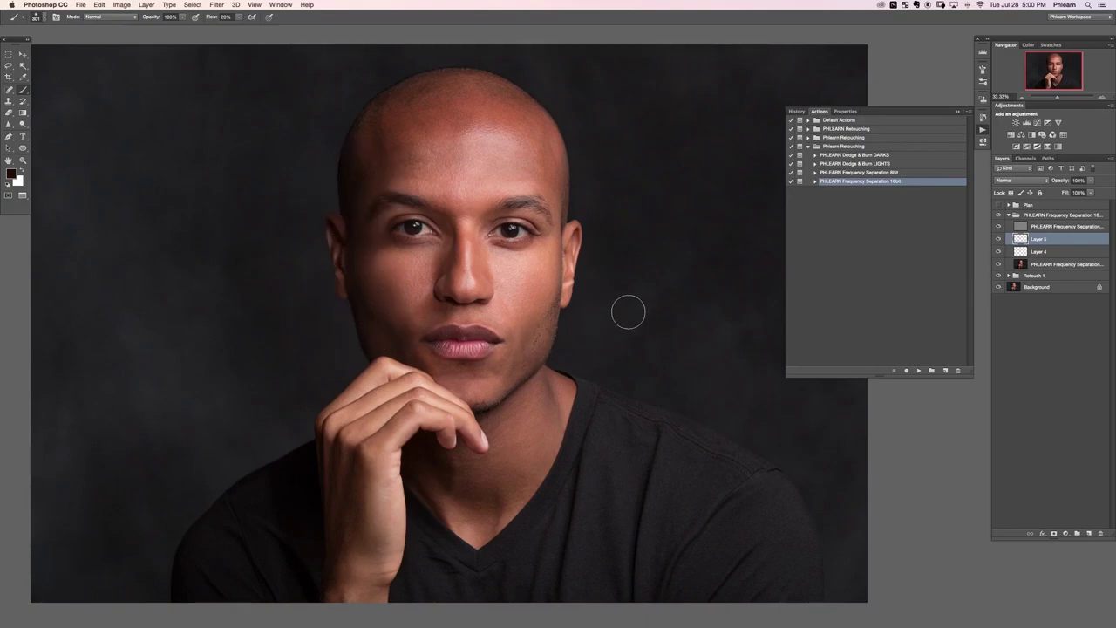
pyautogui.click(983, 294)
pyautogui.press('Delete')
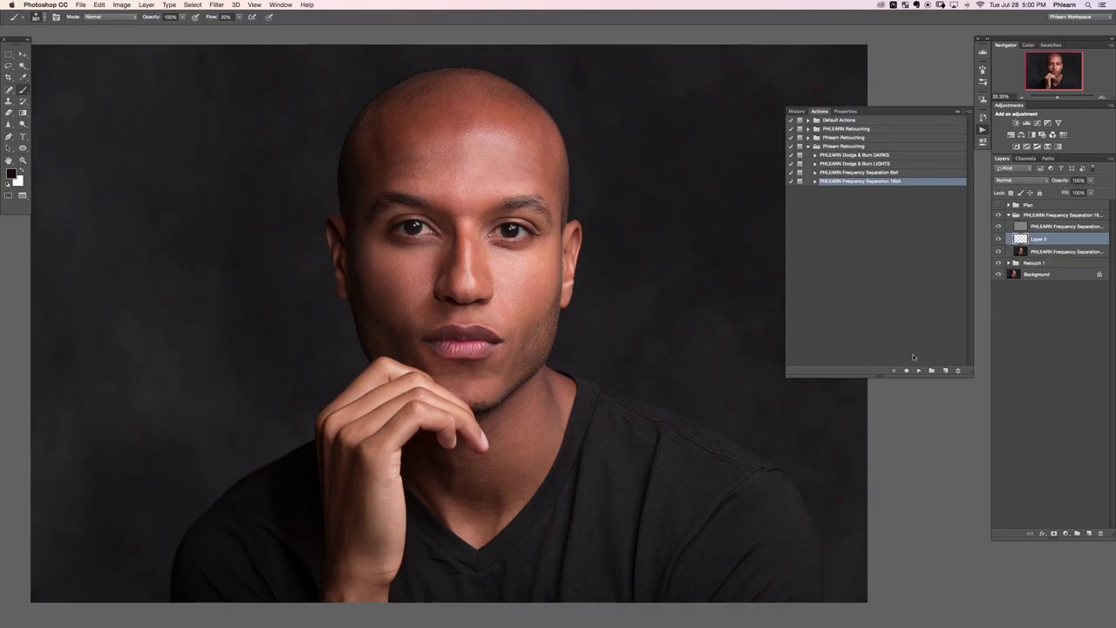
# - Inspect the image-left eye area up close with the texture layer, and separately the painted color layer, hidden and shown
pyautogui.hscroll(2, 533, 322)
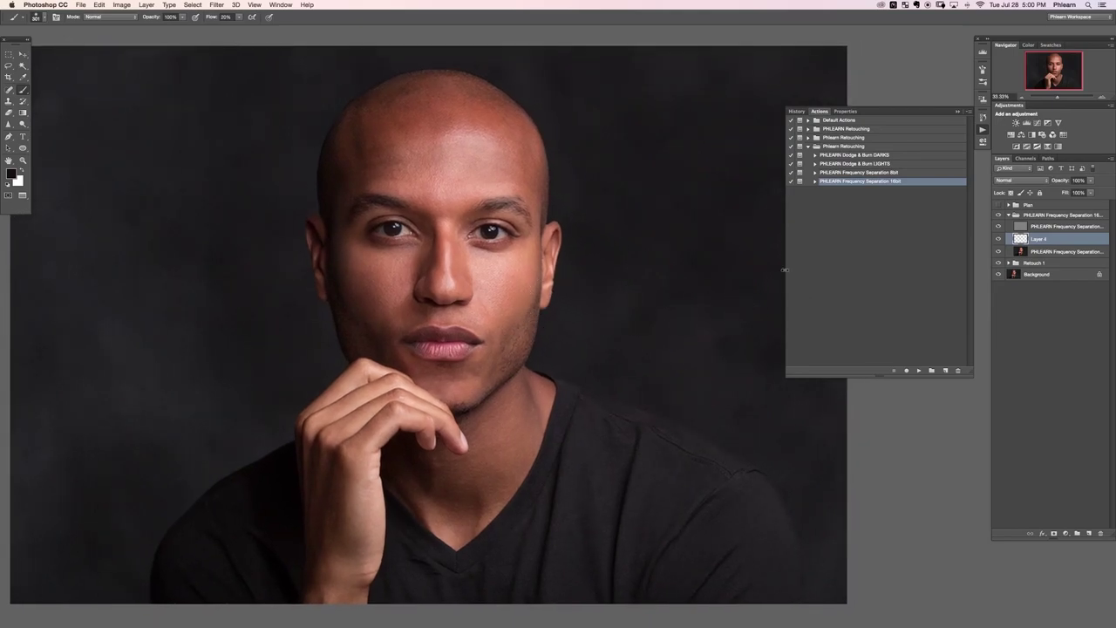
pyautogui.press('super+equal')
pyautogui.press('super+equal')
pyautogui.press('super+equal')
pyautogui.press('super+equal')
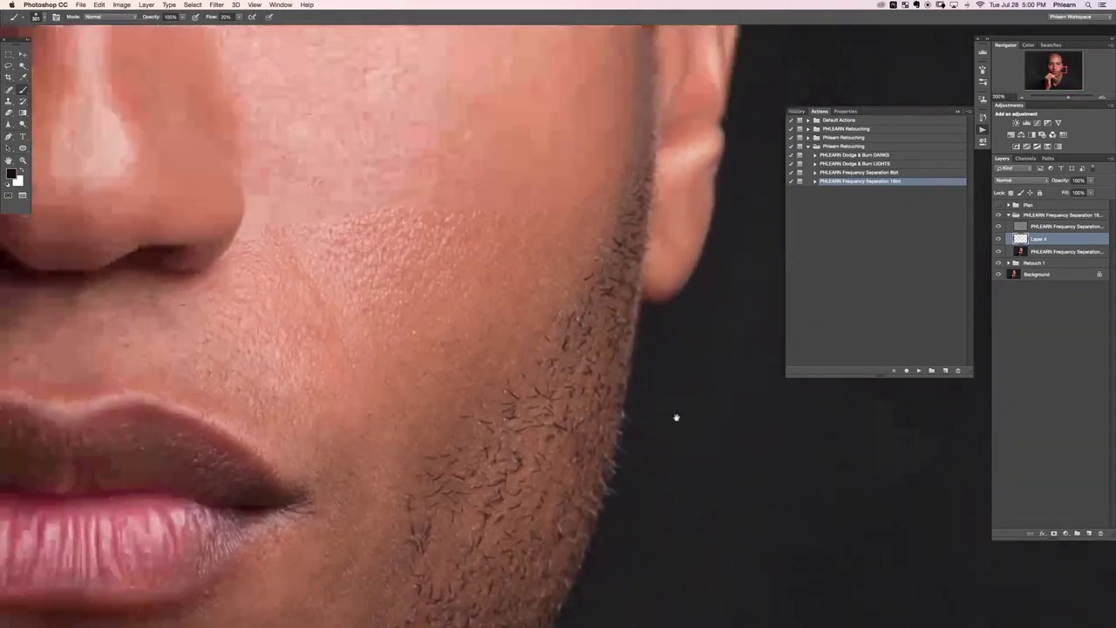
pyautogui.moveTo(677, 418); pyautogui.dragTo(925, 523)
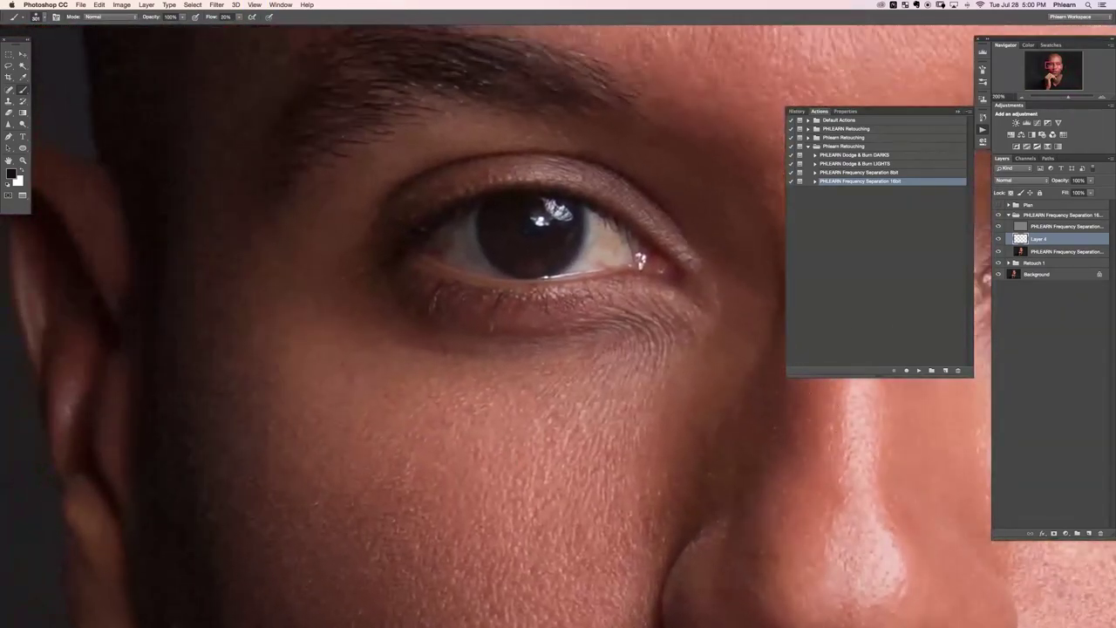
pyautogui.click(998, 226)
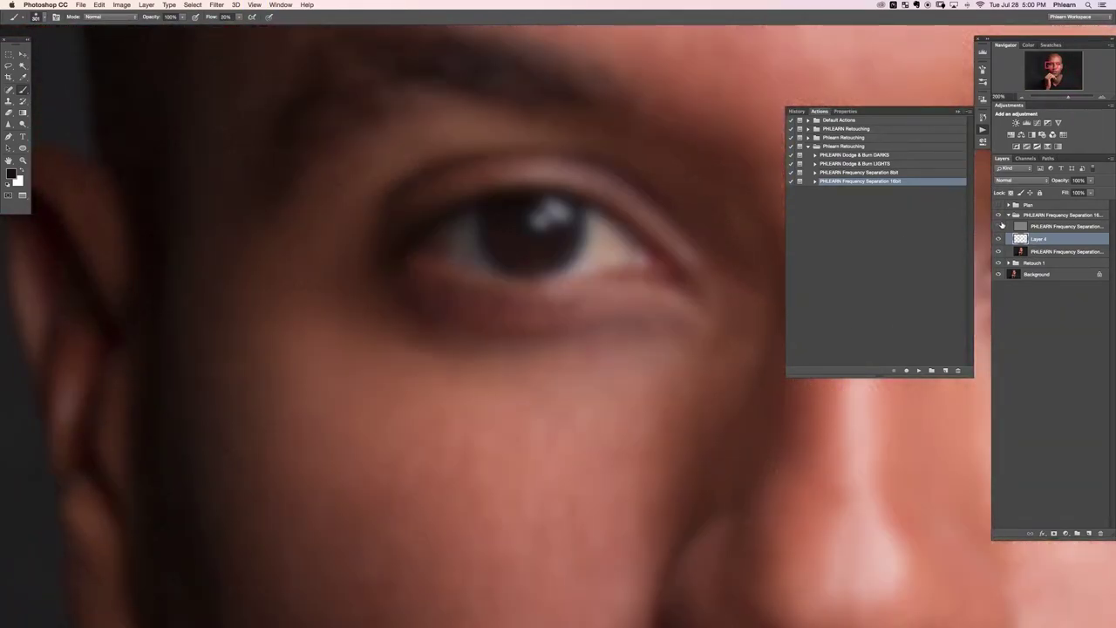
pyautogui.click(998, 226)
pyautogui.click(999, 239)
pyautogui.click(998, 239)
pyautogui.click(998, 239)
pyautogui.click(998, 239)
# - Add a blank layer above the painted color layer and even out the image-left forehead with sampled skin tones
pyautogui.press('super+0')
pyautogui.press('super+minus')
pyautogui.press('super+minus')
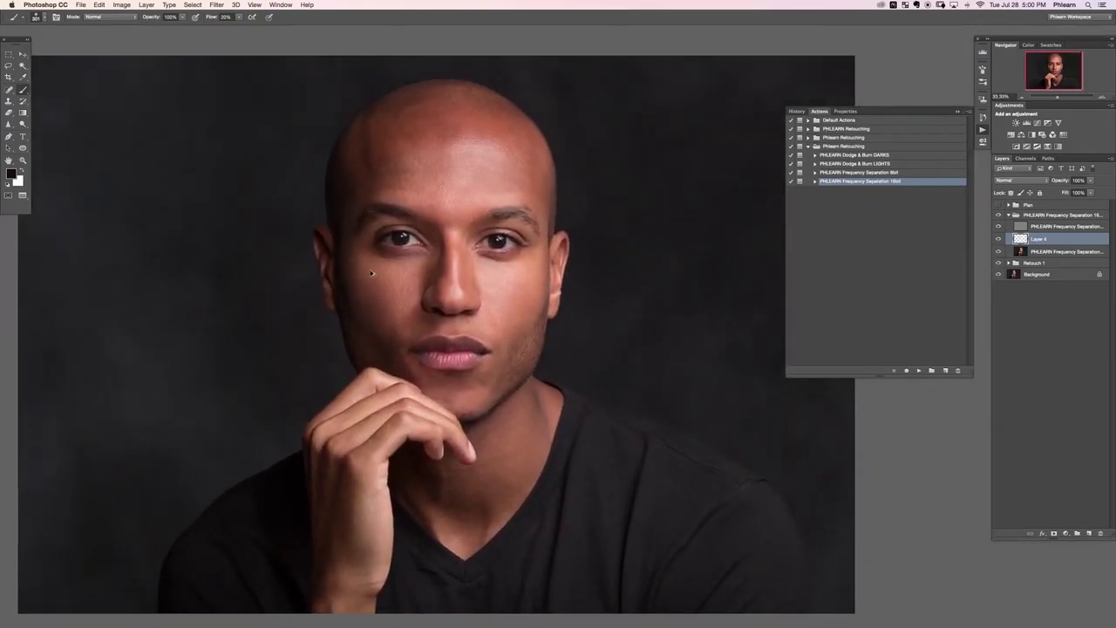
pyautogui.press('alt+shift+super+n')
pyautogui.keyDown('alt'); pyautogui.click(379, 155); pyautogui.keyUp('alt')
pyautogui.keyDown('alt'); pyautogui.click(354, 156); pyautogui.keyUp('alt')
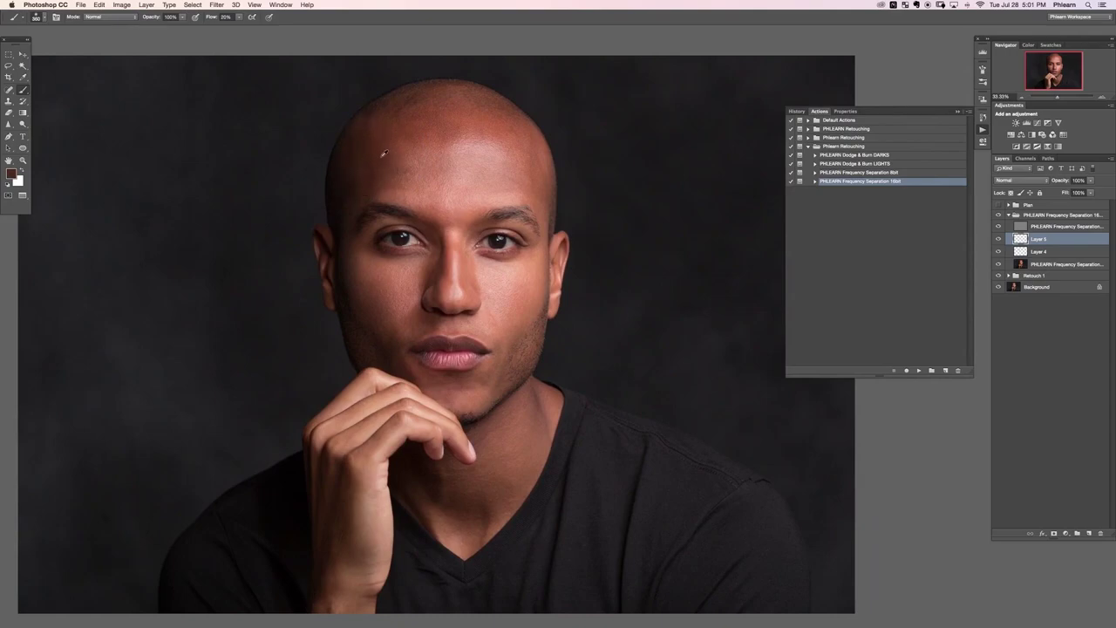
pyautogui.keyDown('alt'); pyautogui.click(392, 158); pyautogui.keyUp('alt')
pyautogui.keyDown('alt'); pyautogui.click(389, 154); pyautogui.keyUp('alt')
# - Paint sampled darker tones along the image-left temple and side of the scalp to smooth the shadow transition
pyautogui.keyDown('alt'); pyautogui.click(342, 189); pyautogui.keyUp('alt')
pyautogui.keyDown('alt'); pyautogui.click(333, 188); pyautogui.keyUp('alt')
pyautogui.moveTo(347, 141)
pyautogui.mouseDown()
pyautogui.moveTo(349, 176)
pyautogui.moveTo(348, 166)
pyautogui.mouseUp()
pyautogui.keyDown('alt'); pyautogui.click(336, 186); pyautogui.keyUp('alt')
pyautogui.keyDown('alt'); pyautogui.click(386, 149); pyautogui.keyUp('alt')
# - Even out the upper forehead and hairline across to the image-right side with repeatedly sampled skin tones
pyautogui.keyDown('alt'); pyautogui.click(424, 129); pyautogui.keyUp('alt')
pyautogui.moveTo(439, 143); pyautogui.dragTo(432, 141)
pyautogui.keyDown('alt'); pyautogui.click(447, 132); pyautogui.keyUp('alt')
pyautogui.keyDown('alt'); pyautogui.click(406, 131); pyautogui.keyUp('alt')
pyautogui.keyDown('alt'); pyautogui.click(392, 134); pyautogui.keyUp('alt')
pyautogui.keyDown('alt'); pyautogui.click(468, 116); pyautogui.keyUp('alt')
pyautogui.moveTo(472, 120); pyautogui.dragTo(514, 139)
pyautogui.keyDown('alt'); pyautogui.click(514, 137); pyautogui.keyUp('alt')
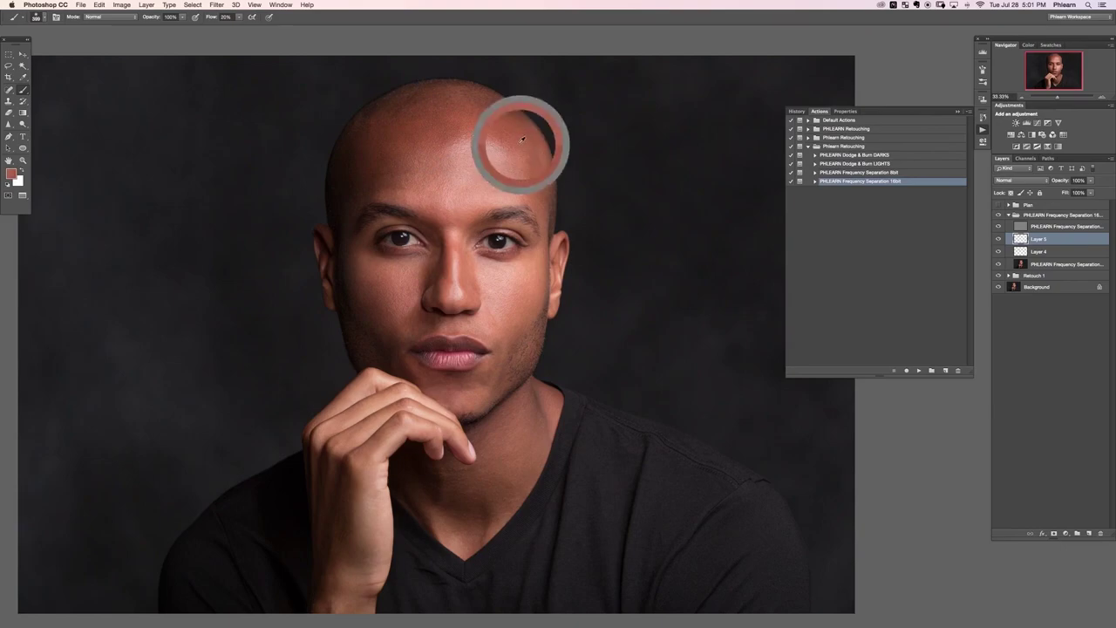
# - Smooth the color along the image-right temple and side of the forehead with sampled skin tones
pyautogui.moveTo(547, 180); pyautogui.dragTo(535, 165)
pyautogui.keyDown('alt'); pyautogui.click(548, 184); pyautogui.keyUp('alt')
pyautogui.keyDown('alt'); pyautogui.click(529, 152); pyautogui.keyUp('alt')
pyautogui.keyDown('alt'); pyautogui.click(528, 195); pyautogui.keyUp('alt')
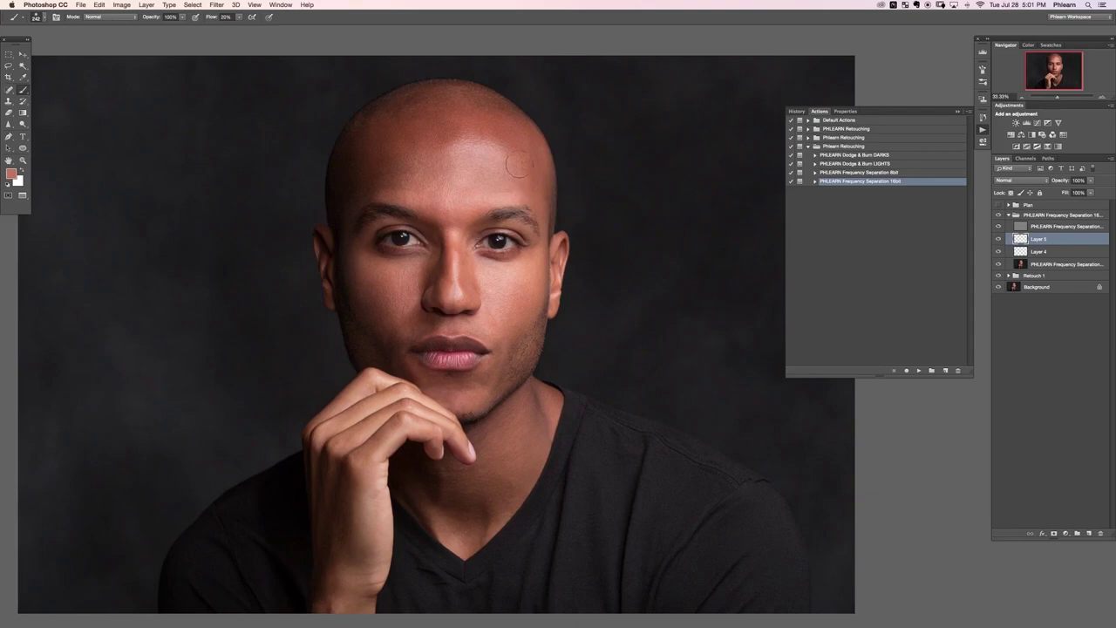
pyautogui.keyDown('alt'); pyautogui.click(545, 191); pyautogui.keyUp('alt')
# - Paint a sampled tone over the upper forehead, try covering the central highlight, and undo the last stroke
pyautogui.keyDown('alt'); pyautogui.click(493, 122); pyautogui.keyUp('alt')
pyautogui.moveTo(449, 127); pyautogui.dragTo(472, 120)
pyautogui.moveTo(448, 167)
pyautogui.mouseDown()
pyautogui.moveTo(485, 177)
pyautogui.moveTo(477, 160)
pyautogui.moveTo(499, 156)
pyautogui.moveTo(488, 156)
pyautogui.moveTo(526, 177)
pyautogui.moveTo(514, 157)
pyautogui.moveTo(493, 157)
pyautogui.mouseUp()
pyautogui.keyDown('alt'); pyautogui.click(481, 173); pyautogui.keyUp('alt')
pyautogui.press('super+z')
# - Blend the central forehead highlight into the surrounding skin with broad strokes of sampled reddish tones
pyautogui.keyDown('alt'); pyautogui.click(506, 149); pyautogui.keyUp('alt')
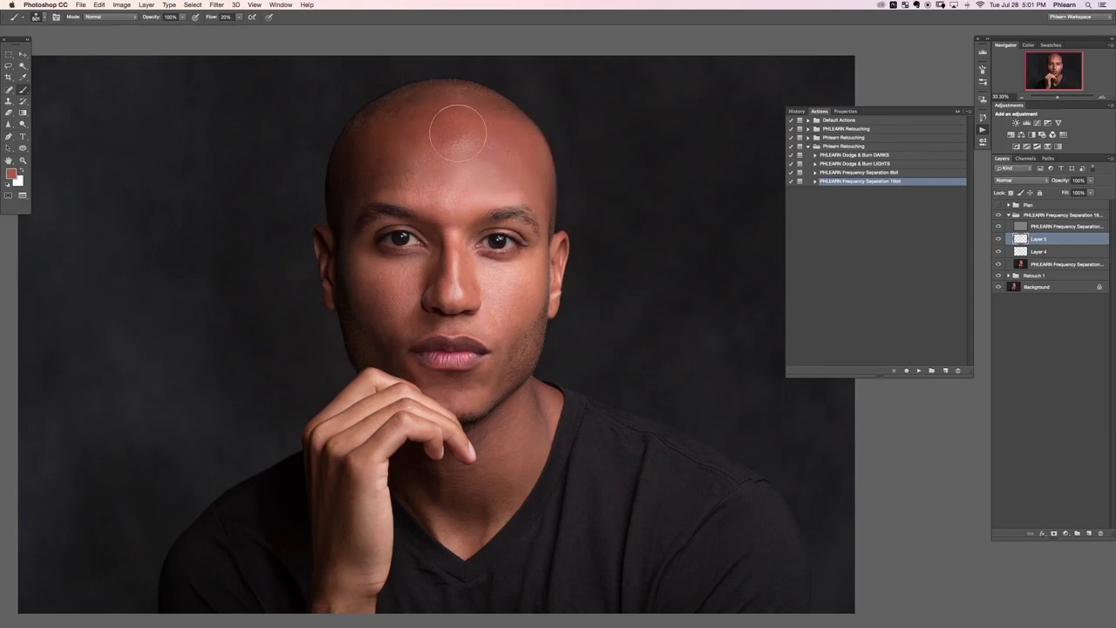
pyautogui.moveTo(484, 142)
pyautogui.mouseDown()
pyautogui.moveTo(461, 169)
pyautogui.moveTo(482, 177)
pyautogui.moveTo(441, 148)
pyautogui.mouseUp()
pyautogui.keyDown('alt'); pyautogui.click(442, 134); pyautogui.keyUp('alt')
pyautogui.moveTo(500, 126); pyautogui.dragTo(517, 166)
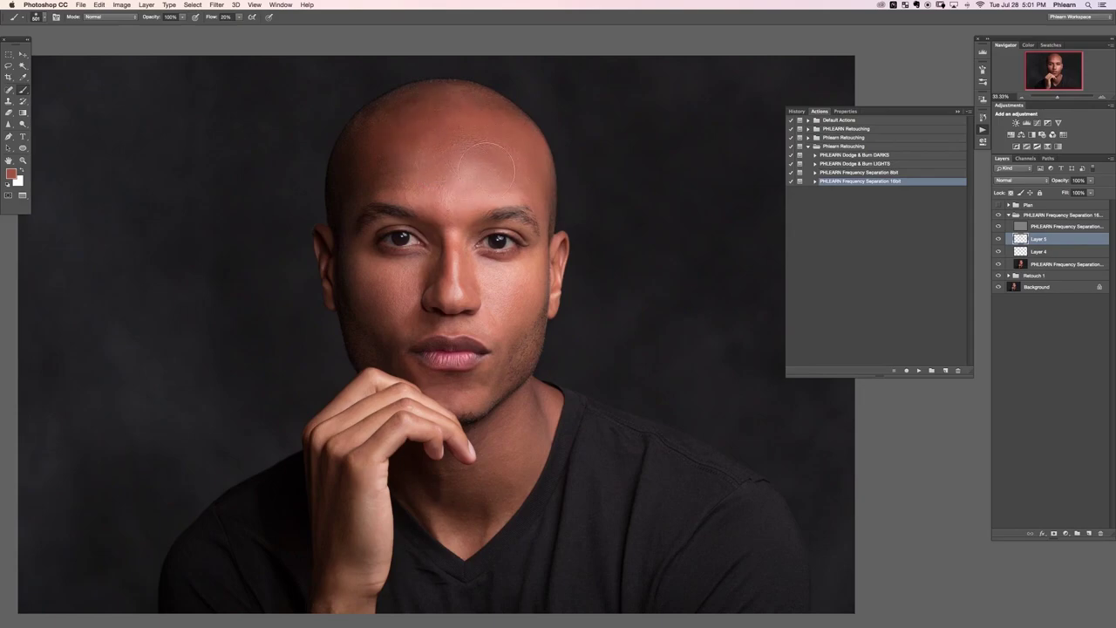
pyautogui.keyDown('alt'); pyautogui.click(443, 123); pyautogui.keyUp('alt')
pyautogui.moveTo(423, 147); pyautogui.dragTo(486, 159)
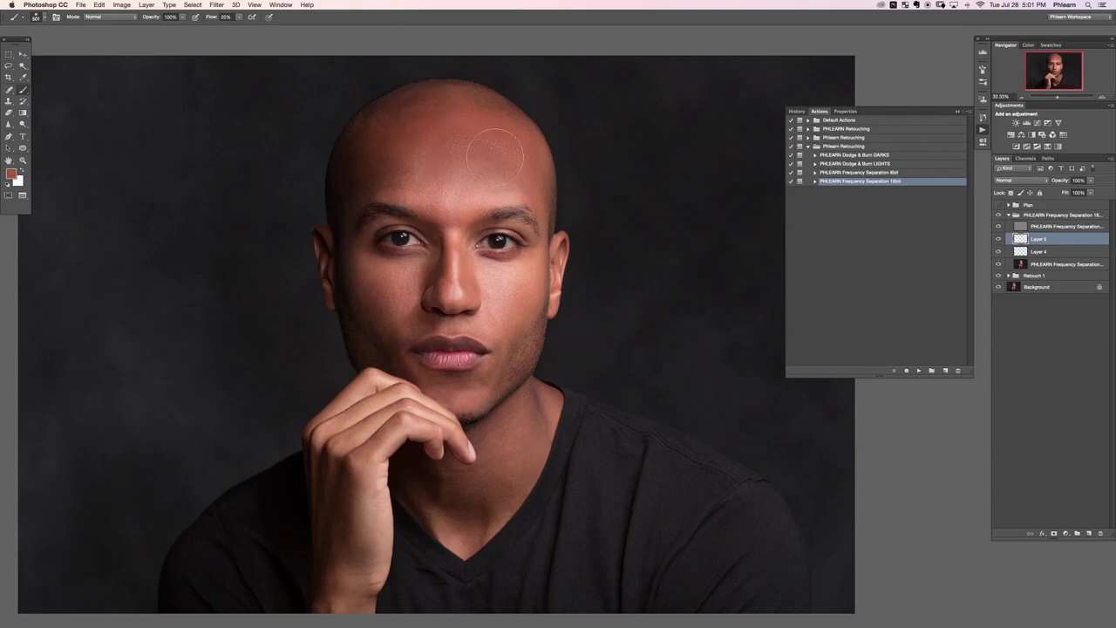
# - Blend the image-left side of the forehead toward the central highlight using repeatedly sampled skin tones
pyautogui.keyDown('alt'); pyautogui.click(408, 155); pyautogui.keyUp('alt')
pyautogui.moveTo(407, 157)
pyautogui.mouseDown()
pyautogui.moveTo(390, 157)
pyautogui.moveTo(376, 187)
pyautogui.mouseUp()
pyautogui.keyDown('alt'); pyautogui.click(384, 153); pyautogui.keyUp('alt')
pyautogui.keyDown('alt'); pyautogui.click(391, 149); pyautogui.keyUp('alt')
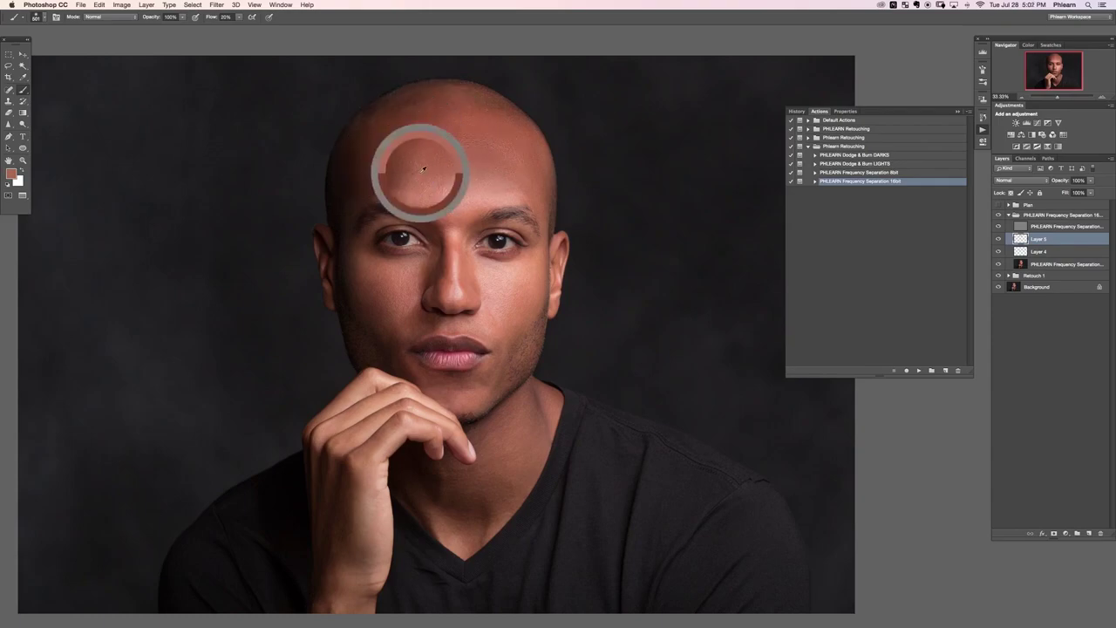
pyautogui.keyDown('alt'); pyautogui.click(413, 177); pyautogui.keyUp('alt')
pyautogui.keyDown('alt'); pyautogui.click(388, 171); pyautogui.keyUp('alt')
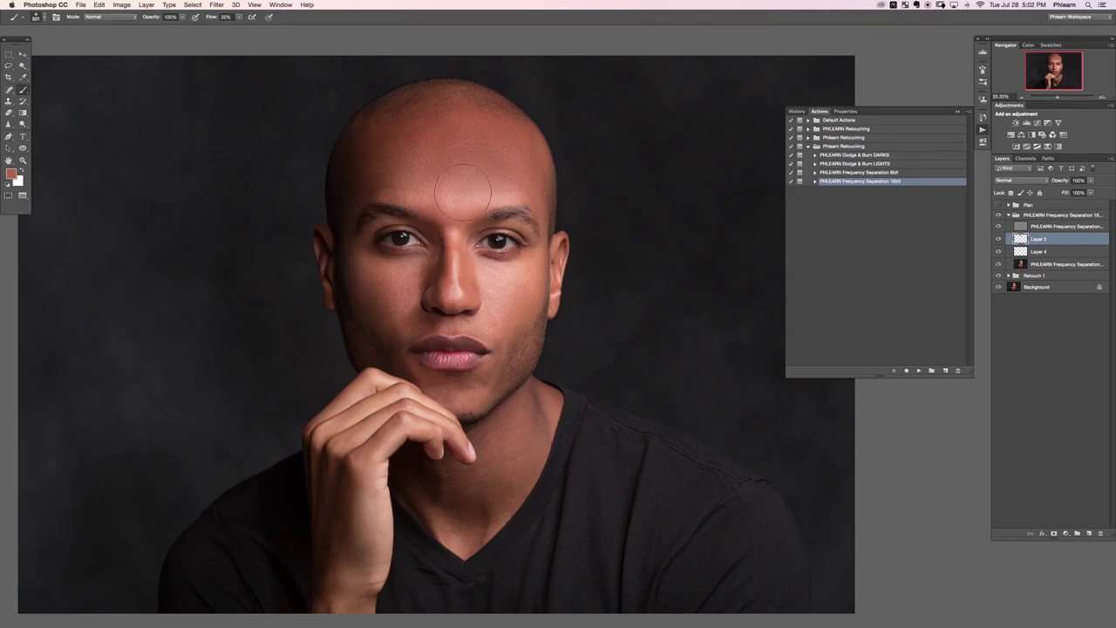
# - Examine the forehead texture up close and compare it with Layer 5 hidden and shown
pyautogui.press('super+plus')
pyautogui.press('super+plus')
pyautogui.press('super+plus')
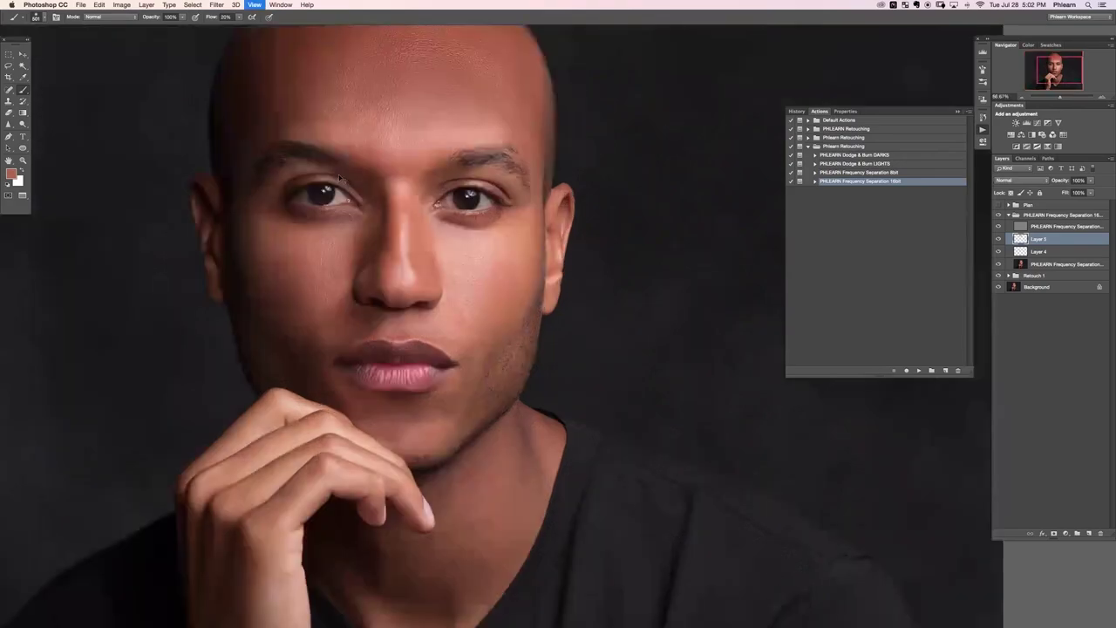
pyautogui.moveTo(410, 157); pyautogui.dragTo(456, 267)
pyautogui.scroll(5, 455, 266)
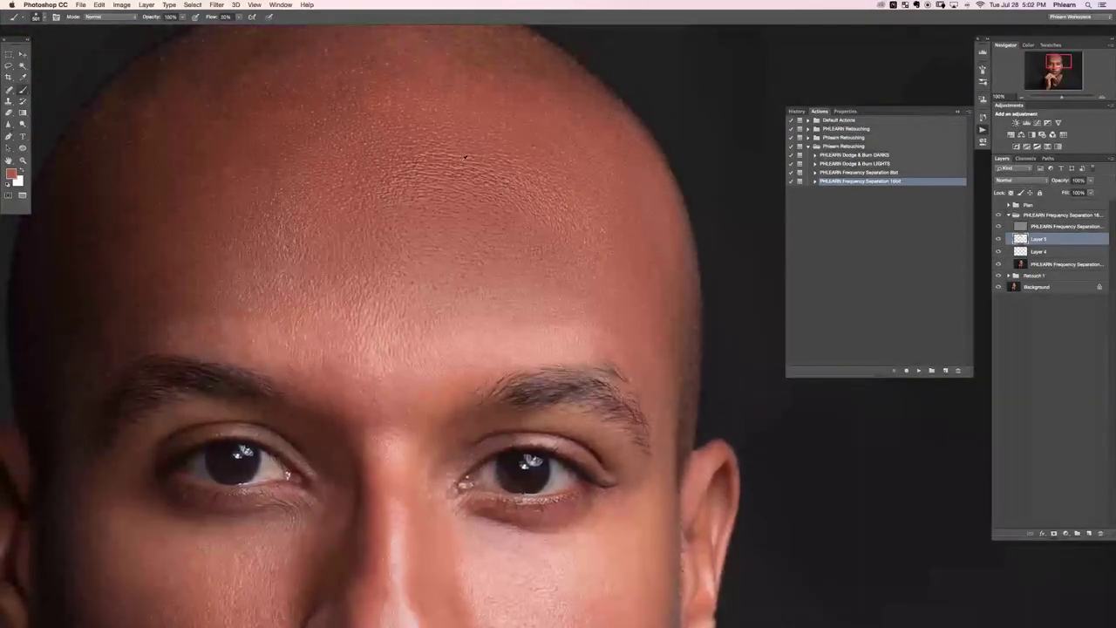
pyautogui.click(999, 240)
pyautogui.click(998, 240)
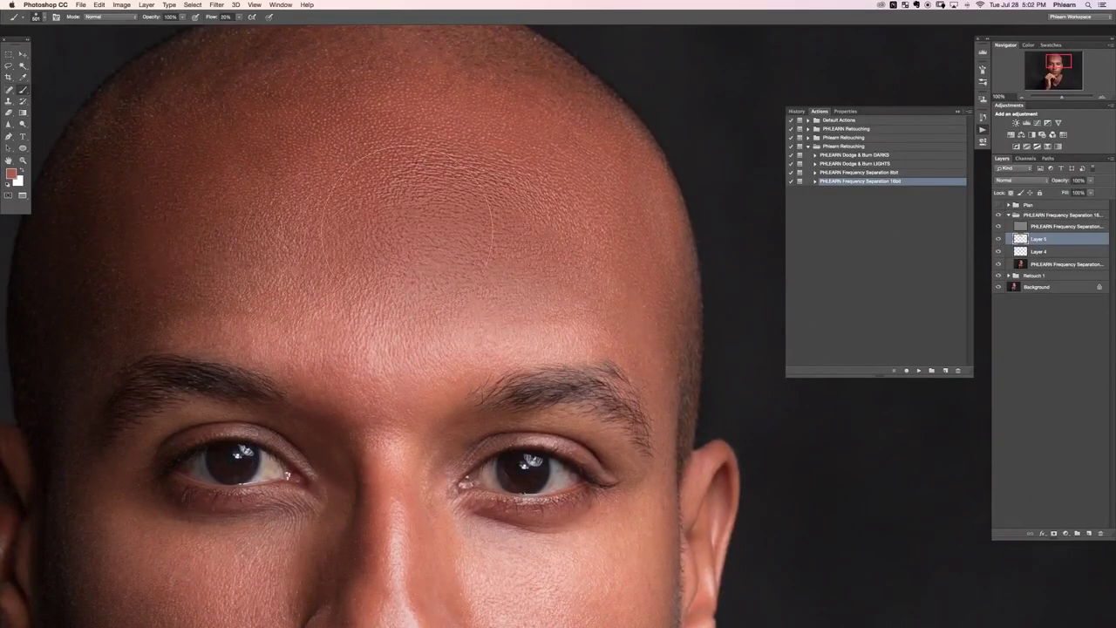
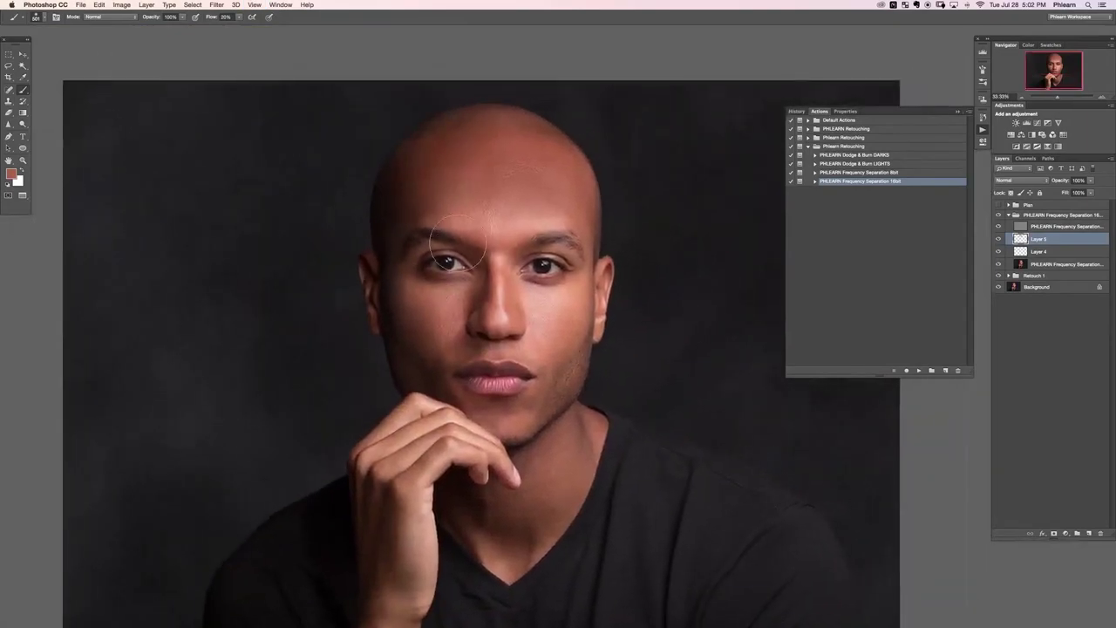
# - Soften the painted forehead tones on Layer 5 with a large eraser at 10% flow
pyautogui.press('e')
pyautogui.moveTo(416, 286); pyautogui.dragTo(472, 286)
pyautogui.moveTo(353, 287); pyautogui.dragTo(399, 287)
pyautogui.hotkey('shift', '1')
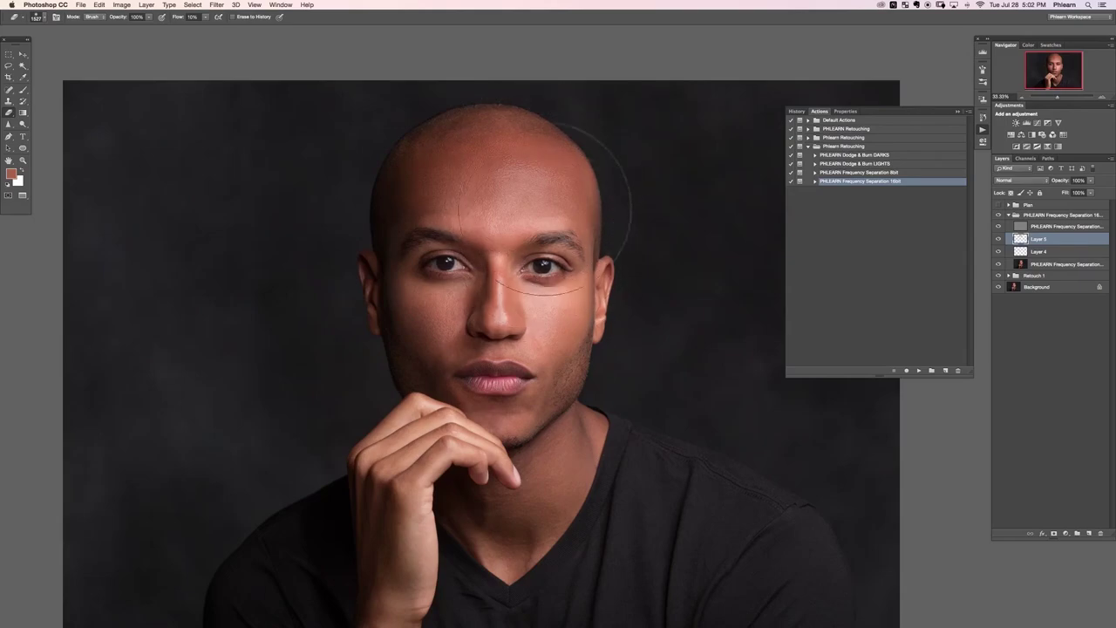
# - Add another blank layer above Layer 5 and paint sampled skin tones over the image-left upper forehead
pyautogui.press('b')
pyautogui.press('alt+shift+super+n')
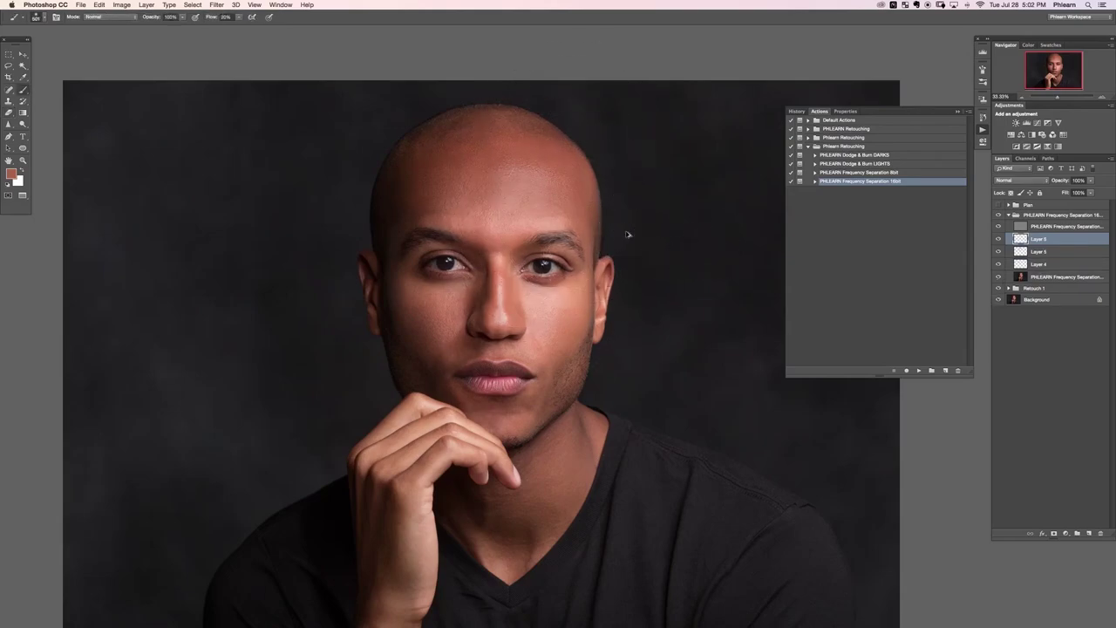
pyautogui.moveTo(396, 256)
pyautogui.mouseDown()
pyautogui.moveTo(358, 237)
pyautogui.moveTo(342, 249)
pyautogui.mouseUp()
pyautogui.press('[')
pyautogui.press('[')
pyautogui.keyDown('alt'); pyautogui.click(396, 151); pyautogui.keyUp('alt')
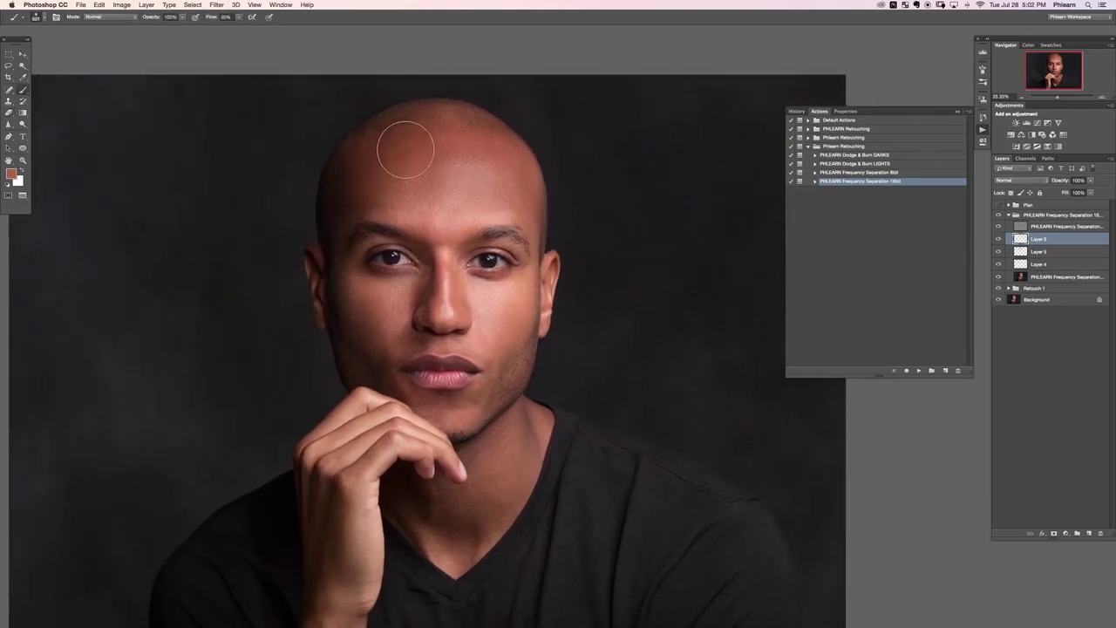
pyautogui.moveTo(395, 157)
pyautogui.mouseDown()
pyautogui.moveTo(429, 130)
pyautogui.moveTo(384, 161)
pyautogui.moveTo(420, 156)
pyautogui.moveTo(402, 162)
pyautogui.moveTo(391, 149)
pyautogui.moveTo(386, 172)
pyautogui.moveTo(379, 162)
pyautogui.moveTo(423, 127)
pyautogui.moveTo(408, 143)
pyautogui.moveTo(422, 154)
pyautogui.moveTo(426, 137)
pyautogui.moveTo(402, 175)
pyautogui.moveTo(449, 186)
pyautogui.mouseUp()
pyautogui.keyDown('alt'); pyautogui.click(400, 157); pyautogui.keyUp('alt')
pyautogui.keyDown('alt'); pyautogui.click(377, 144); pyautogui.keyUp('alt')
pyautogui.keyDown('alt'); pyautogui.click(422, 153); pyautogui.keyUp('alt')
pyautogui.keyDown('alt'); pyautogui.click(428, 151); pyautogui.keyUp('alt')
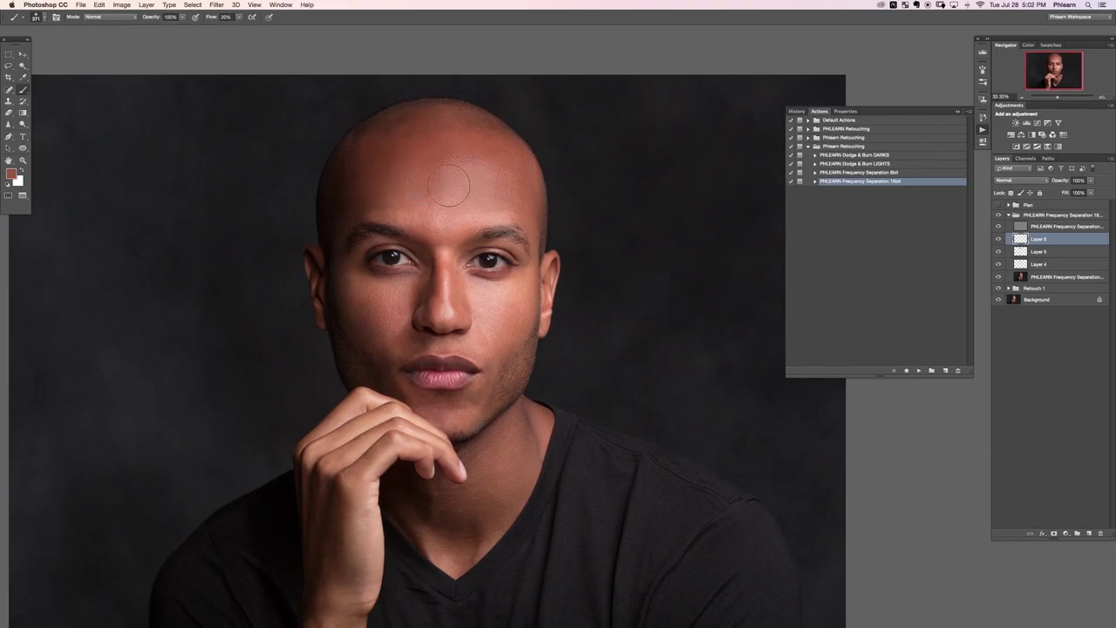
# - Even out the forehead above the brows, from the center across to the image-right temple, with sampled tones
pyautogui.keyDown('alt'); pyautogui.click(406, 203); pyautogui.keyUp('alt')
pyautogui.keyDown('alt'); pyautogui.click(414, 233); pyautogui.keyUp('alt')
pyautogui.keyDown('alt'); pyautogui.click(419, 206); pyautogui.keyUp('alt')
pyautogui.keyDown('alt'); pyautogui.click(422, 183); pyautogui.keyUp('alt')
pyautogui.keyDown('alt'); pyautogui.click(436, 188); pyautogui.keyUp('alt')
pyautogui.keyDown('alt'); pyautogui.click(462, 201); pyautogui.keyUp('alt')
pyautogui.keyDown('alt'); pyautogui.click(505, 192); pyautogui.keyUp('alt')
pyautogui.keyDown('alt'); pyautogui.click(503, 190); pyautogui.keyUp('alt')
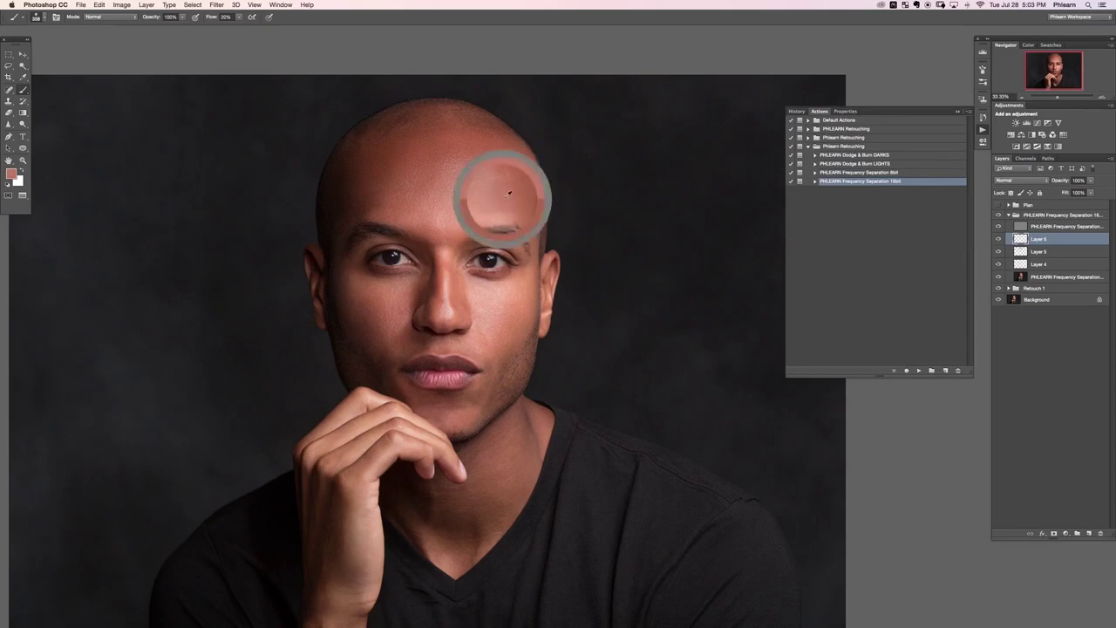
pyautogui.keyDown('alt'); pyautogui.click(515, 160); pyautogui.keyUp('alt')
pyautogui.keyDown('alt'); pyautogui.click(547, 219); pyautogui.keyUp('alt')
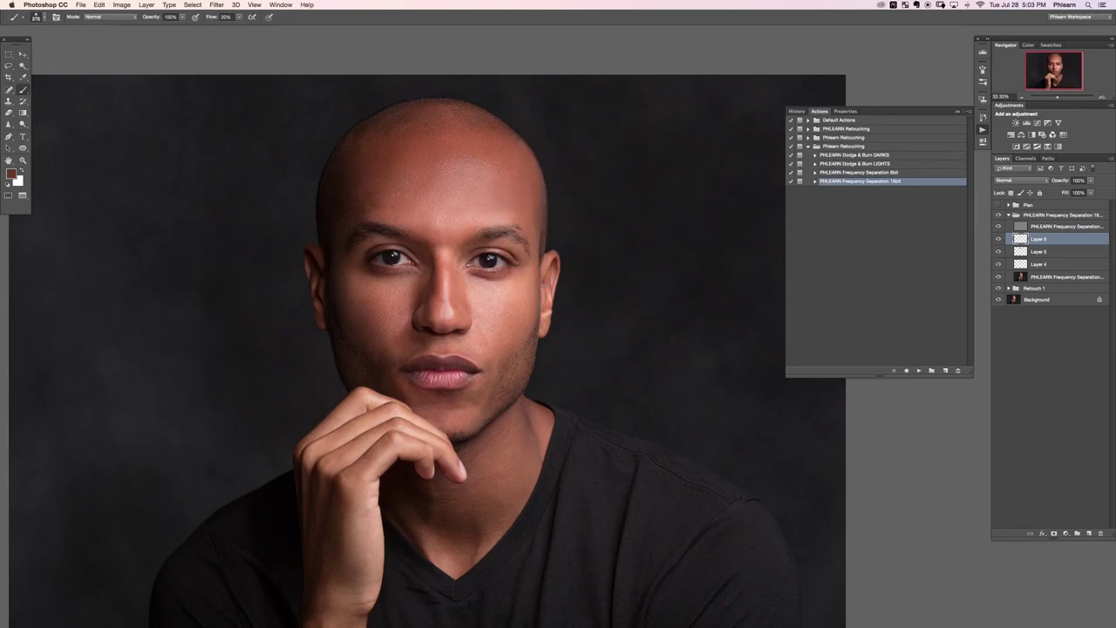
# - Smooth the lower forehead above the image-left eyebrow and inward to the center with sampled tones
pyautogui.keyDown('alt'); pyautogui.click(376, 197); pyautogui.keyUp('alt')
pyautogui.moveTo(374, 203)
pyautogui.mouseDown()
pyautogui.moveTo(367, 210)
pyautogui.moveTo(399, 201)
pyautogui.mouseUp()
pyautogui.keyDown('alt'); pyautogui.click(381, 203); pyautogui.keyUp('alt')
pyautogui.keyDown('alt'); pyautogui.click(358, 196); pyautogui.keyUp('alt')
pyautogui.keyDown('alt'); pyautogui.click(364, 203); pyautogui.keyUp('alt')
pyautogui.moveTo(426, 209); pyautogui.dragTo(445, 190)
pyautogui.keyDown('alt'); pyautogui.click(424, 187); pyautogui.keyUp('alt')
# - Paint sampled tones over the uneven color at the upper hairline, just image-left of center
pyautogui.keyDown('alt'); pyautogui.click(404, 124); pyautogui.keyUp('alt')
pyautogui.moveTo(405, 130)
pyautogui.mouseDown()
pyautogui.moveTo(390, 131)
pyautogui.moveTo(391, 121)
pyautogui.moveTo(412, 115)
pyautogui.mouseUp()
pyautogui.keyDown('alt'); pyautogui.click(402, 119); pyautogui.keyUp('alt')
pyautogui.keyDown('alt'); pyautogui.click(409, 130); pyautogui.keyUp('alt')
# - Blend the shadowed image-left temple and side of the head using sampled mid and dark skin tones
pyautogui.moveTo(351, 138)
pyautogui.mouseDown()
pyautogui.moveTo(382, 112)
pyautogui.moveTo(325, 177)
pyautogui.moveTo(404, 102)
pyautogui.moveTo(328, 190)
pyautogui.moveTo(338, 157)
pyautogui.moveTo(337, 202)
pyautogui.mouseUp()
pyautogui.keyDown('alt'); pyautogui.click(326, 190); pyautogui.keyUp('alt')
pyautogui.moveTo(351, 157)
pyautogui.mouseDown()
pyautogui.moveTo(396, 103)
pyautogui.moveTo(348, 168)
pyautogui.moveTo(416, 102)
pyautogui.moveTo(345, 183)
pyautogui.moveTo(411, 108)
pyautogui.moveTo(361, 198)
pyautogui.moveTo(366, 151)
pyautogui.moveTo(346, 197)
pyautogui.moveTo(406, 110)
pyautogui.moveTo(350, 184)
pyautogui.moveTo(428, 99)
pyautogui.moveTo(352, 180)
pyautogui.mouseUp()
pyautogui.keyDown('alt'); pyautogui.click(374, 153); pyautogui.keyUp('alt')
pyautogui.keyDown('alt'); pyautogui.click(361, 155); pyautogui.keyUp('alt')
pyautogui.keyDown('alt'); pyautogui.click(336, 205); pyautogui.keyUp('alt')
pyautogui.keyDown('alt'); pyautogui.click(337, 201); pyautogui.keyUp('alt')
pyautogui.moveTo(335, 197); pyautogui.dragTo(344, 197)
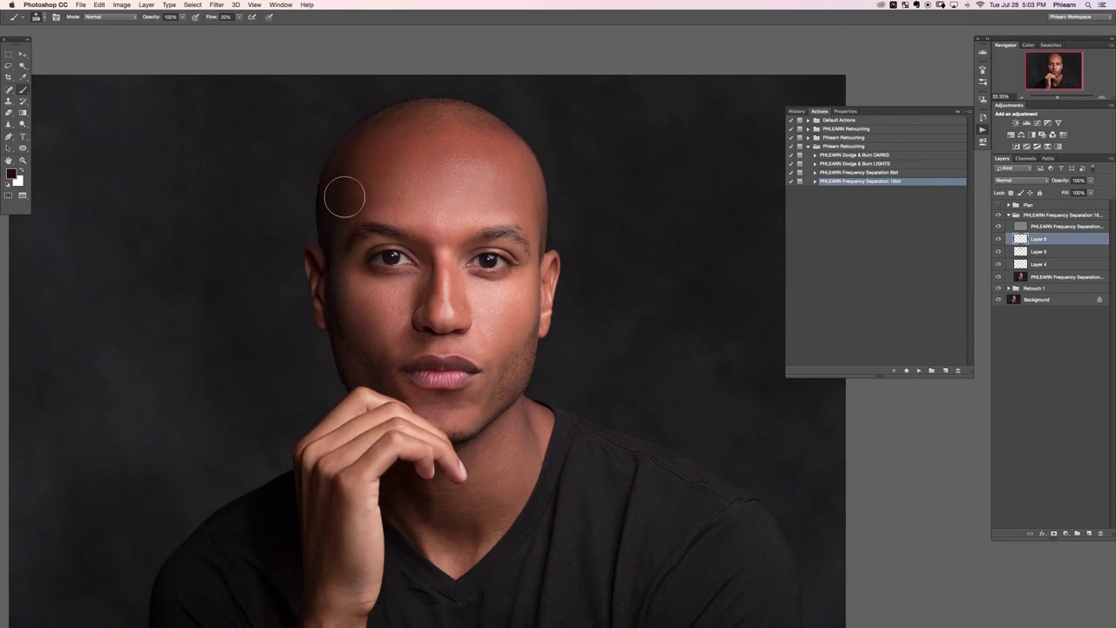
# - Even out the top of the head and its image-right side with a smaller brush and sampled tones
pyautogui.rightClick(491, 141)
pyautogui.moveTo(438, 157); pyautogui.dragTo(472, 115)
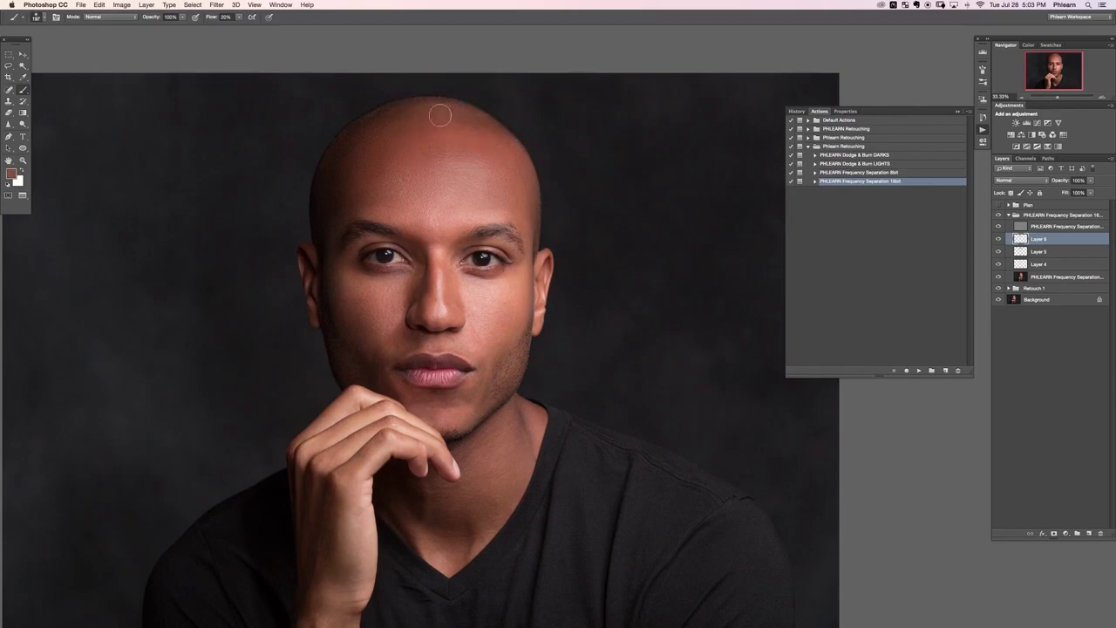
pyautogui.keyDown('alt'); pyautogui.click(419, 99); pyautogui.keyUp('alt')
pyautogui.moveTo(473, 114)
pyautogui.mouseDown()
pyautogui.moveTo(396, 111)
pyautogui.moveTo(367, 131)
pyautogui.moveTo(456, 113)
pyautogui.moveTo(436, 103)
pyautogui.moveTo(418, 107)
pyautogui.moveTo(519, 125)
pyautogui.moveTo(485, 130)
pyautogui.mouseUp()
pyautogui.keyDown('alt'); pyautogui.click(461, 114); pyautogui.keyUp('alt')
pyautogui.keyDown('alt'); pyautogui.click(459, 110); pyautogui.keyUp('alt')
pyautogui.keyDown('alt'); pyautogui.click(470, 145); pyautogui.keyUp('alt')
pyautogui.moveTo(457, 133); pyautogui.dragTo(467, 134)
pyautogui.moveTo(456, 155); pyautogui.dragTo(488, 143)
# - Blend the crown into the darker image-left side of the head with a resized brush and sampled tones
pyautogui.keyDown('alt'); pyautogui.click(407, 109); pyautogui.keyUp('alt')
pyautogui.moveTo(372, 143)
pyautogui.mouseDown()
pyautogui.moveTo(446, 121)
pyautogui.moveTo(439, 157)
pyautogui.mouseUp()
pyautogui.keyDown('alt'); pyautogui.click(440, 130); pyautogui.keyUp('alt')
pyautogui.keyDown('alt'); pyautogui.click(352, 139); pyautogui.keyUp('alt')
pyautogui.moveTo(390, 155); pyautogui.dragTo(384, 154)
pyautogui.keyDown('alt'); pyautogui.click(378, 127); pyautogui.keyUp('alt')
pyautogui.moveTo(374, 139)
pyautogui.keyDown('ctrl'); pyautogui.keyDown('alt'); pyautogui.mouseDown()
pyautogui.moveTo(400, 123)
pyautogui.moveTo(362, 150)
pyautogui.moveTo(437, 106)
pyautogui.moveTo(371, 134)
pyautogui.moveTo(406, 119)
pyautogui.moveTo(372, 182)
pyautogui.mouseUp(); pyautogui.keyUp('alt'); pyautogui.keyUp('ctrl')
pyautogui.keyDown('alt'); pyautogui.click(417, 147); pyautogui.keyUp('alt')
pyautogui.keyDown('alt'); pyautogui.click(342, 169); pyautogui.keyUp('alt')
pyautogui.keyDown('alt'); pyautogui.click(425, 111); pyautogui.keyUp('alt')
pyautogui.keyDown('alt'); pyautogui.click(347, 184); pyautogui.keyUp('alt')
# - Inspect the retouched forehead and scalp at 100% magnification, and return to the full portrait
pyautogui.press('super+equal')
pyautogui.press('super+equal')
pyautogui.press('super+equal')
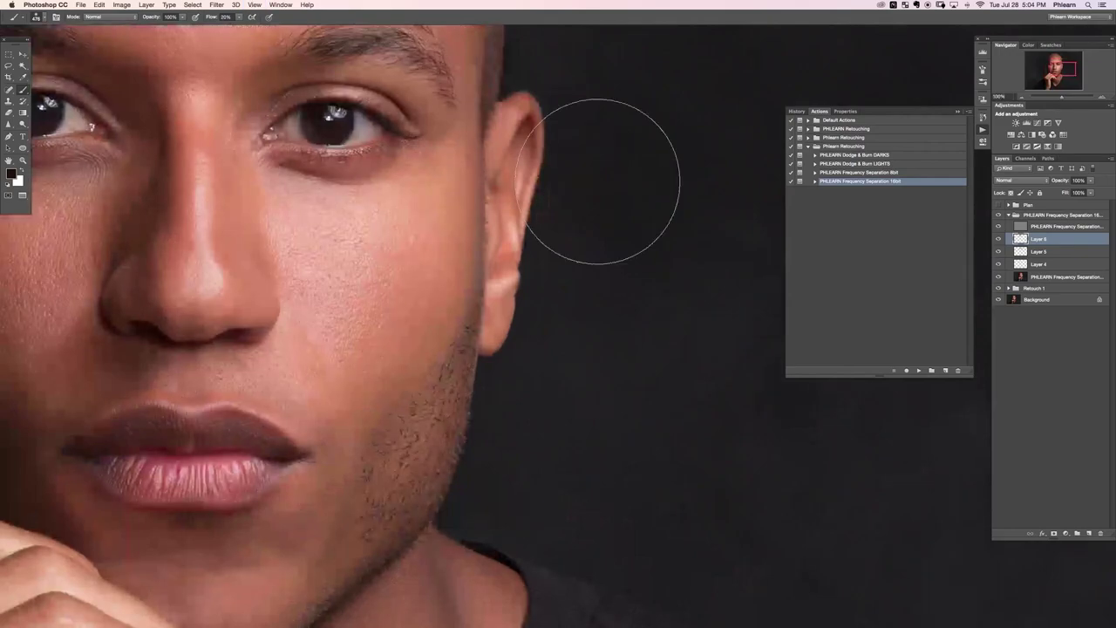
pyautogui.moveTo(249, 78); pyautogui.dragTo(507, 528)
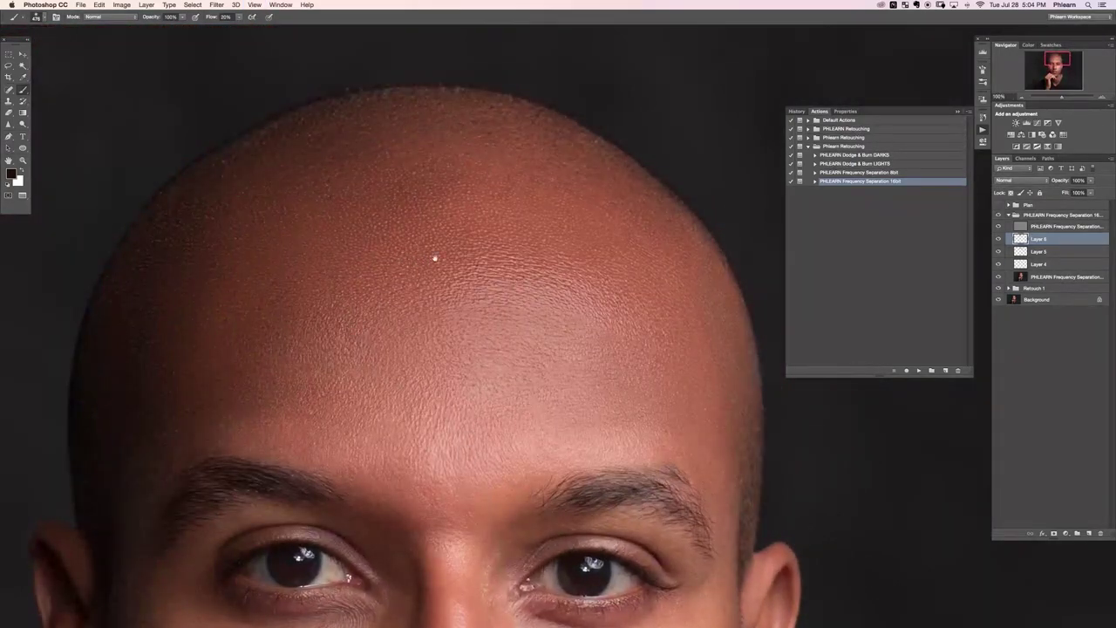
pyautogui.scroll(-1, 562, 403)
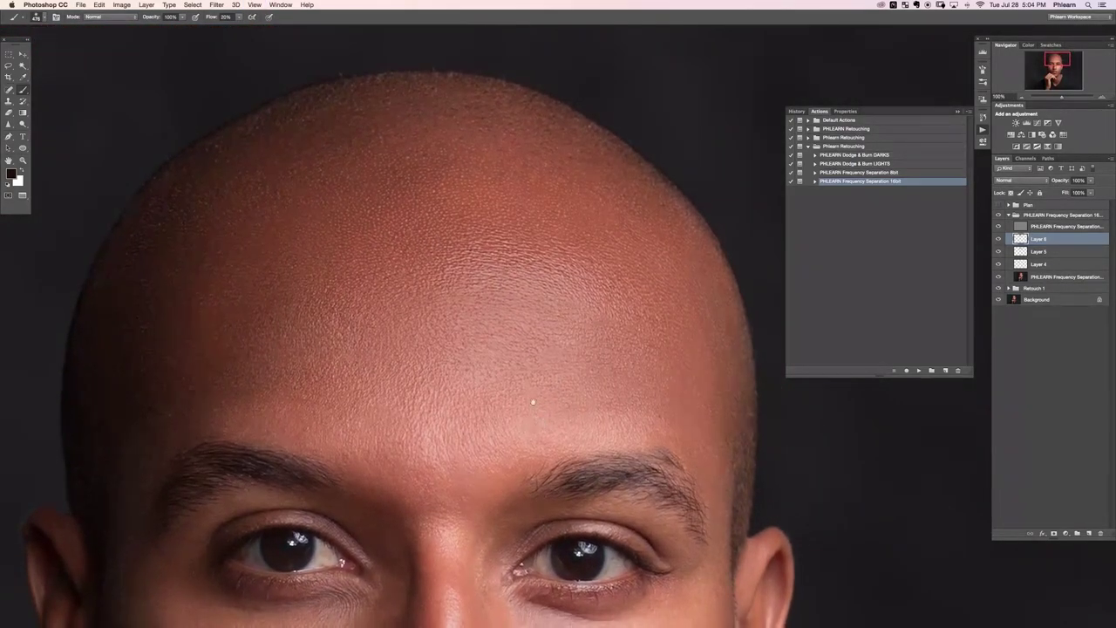
pyautogui.press('super+minus')
pyautogui.press('super+minus')
pyautogui.press('super+minus')
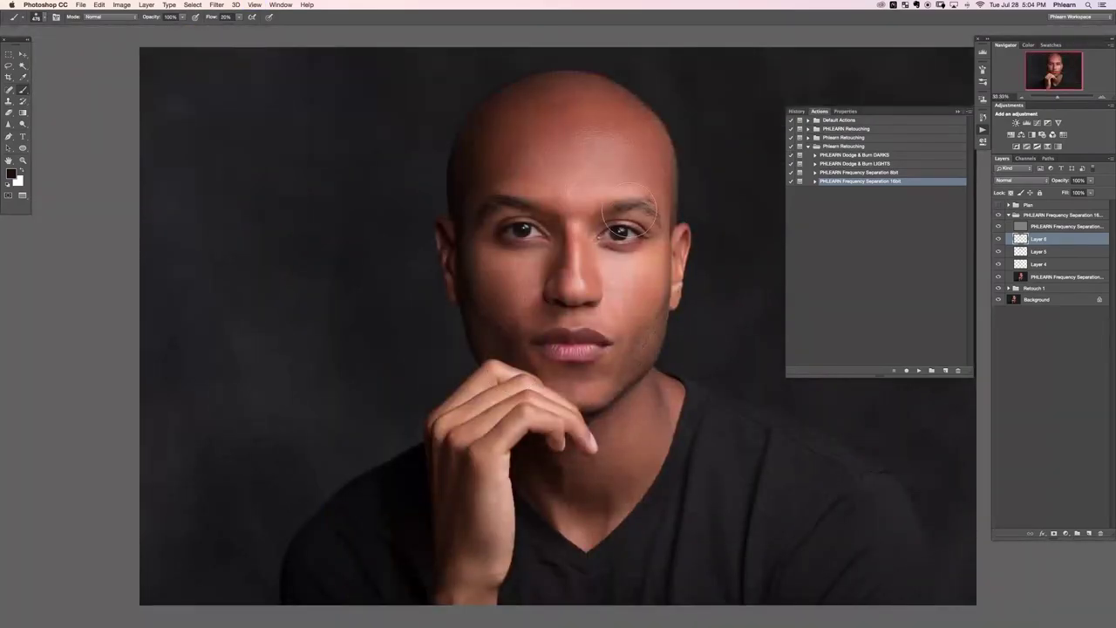
pyautogui.hscroll(5, 627, 222)
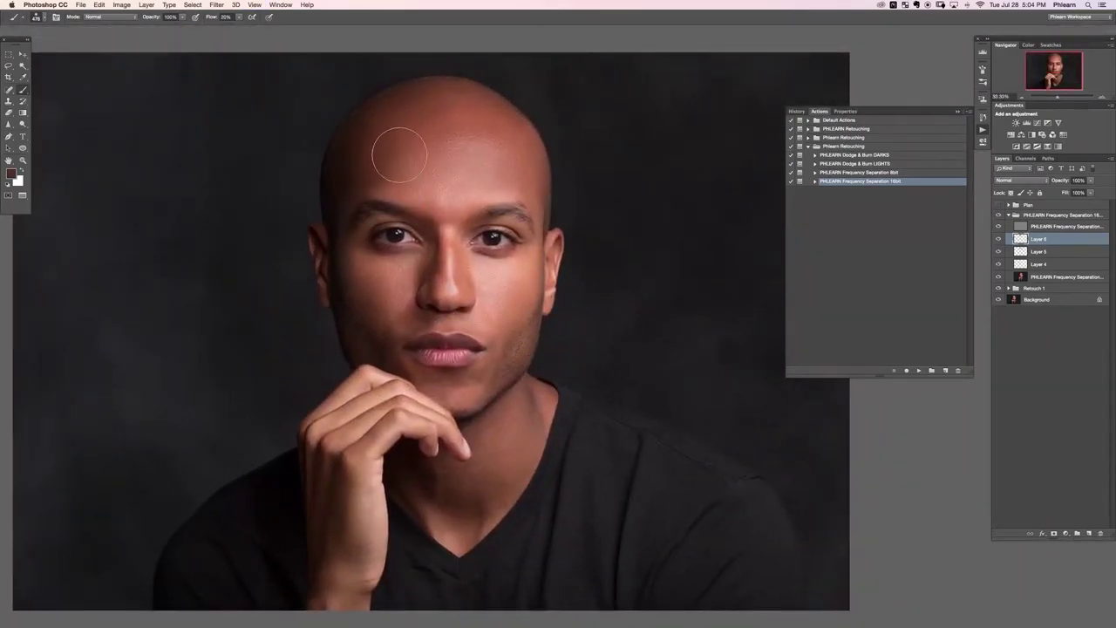
# - Compare the portrait with the three painted layers hidden and shown, and merge Layers 4, 5 and 6 into one
pyautogui.click(999, 239)
pyautogui.click(999, 241)
pyautogui.click(999, 263)
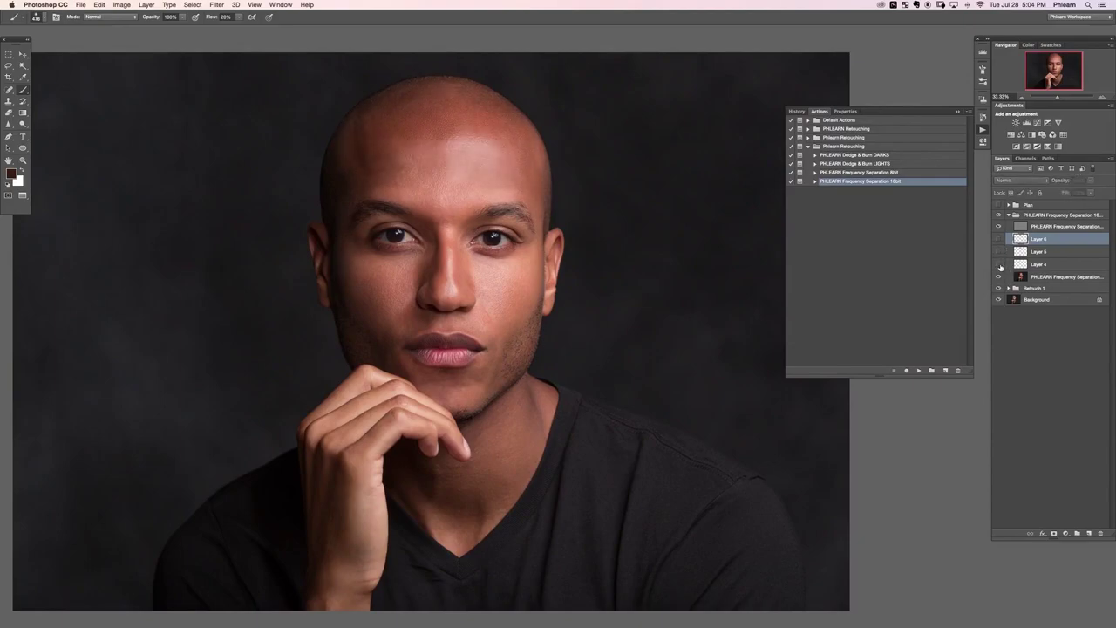
pyautogui.click(999, 239)
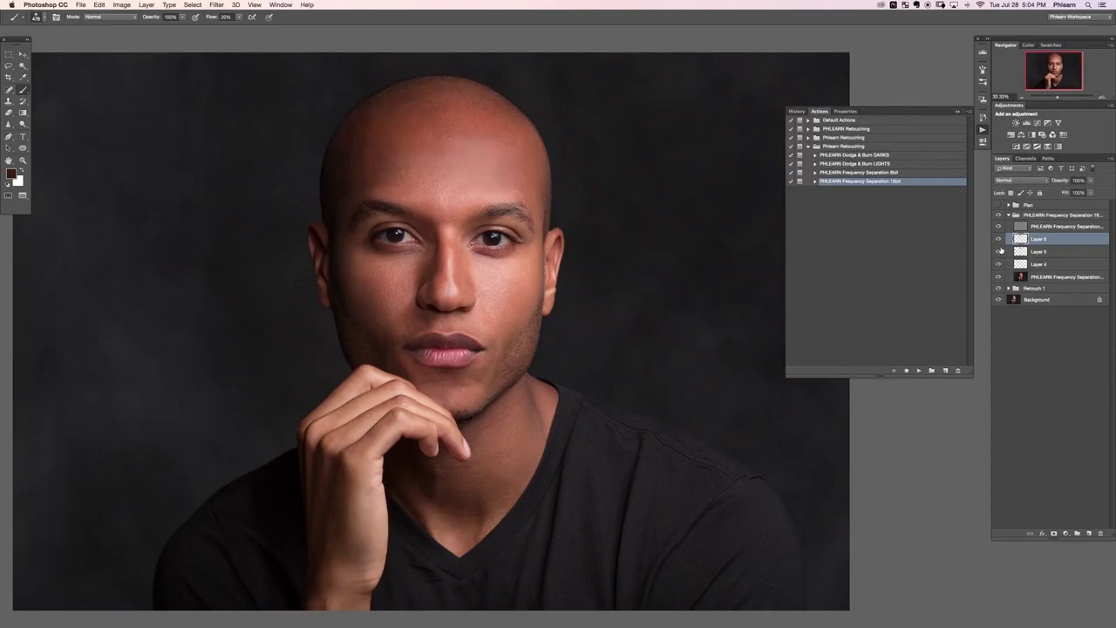
pyautogui.keyDown('shift'); pyautogui.click(1053, 264); pyautogui.keyUp('shift')
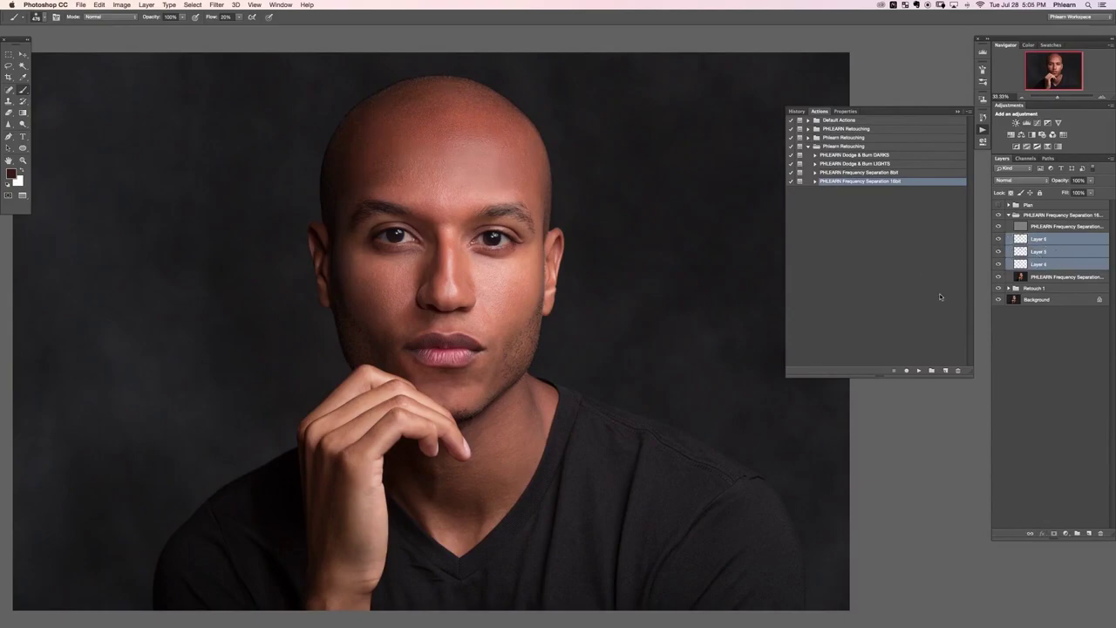
pyautogui.press('super+e')
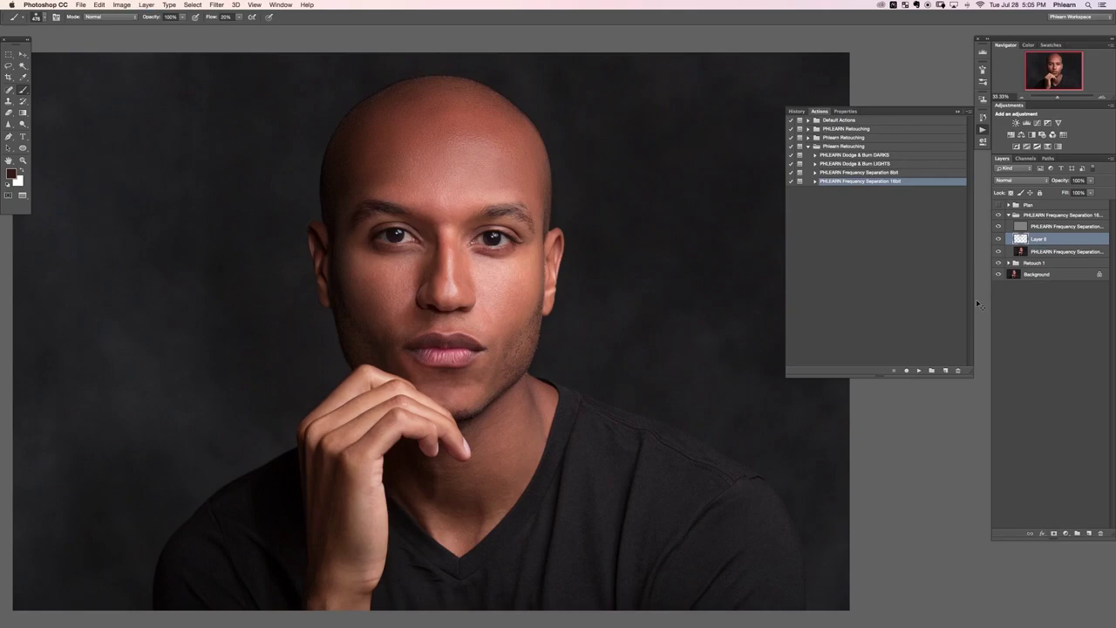
# - Move the merged paint layer off the face onto the dark background to view it, and return it to the forehead
pyautogui.press('v')
pyautogui.moveTo(465, 272)
pyautogui.mouseDown()
pyautogui.moveTo(679, 373)
pyautogui.moveTo(729, 466)
pyautogui.moveTo(245, 342)
pyautogui.moveTo(158, 343)
pyautogui.moveTo(242, 333)
pyautogui.mouseUp()
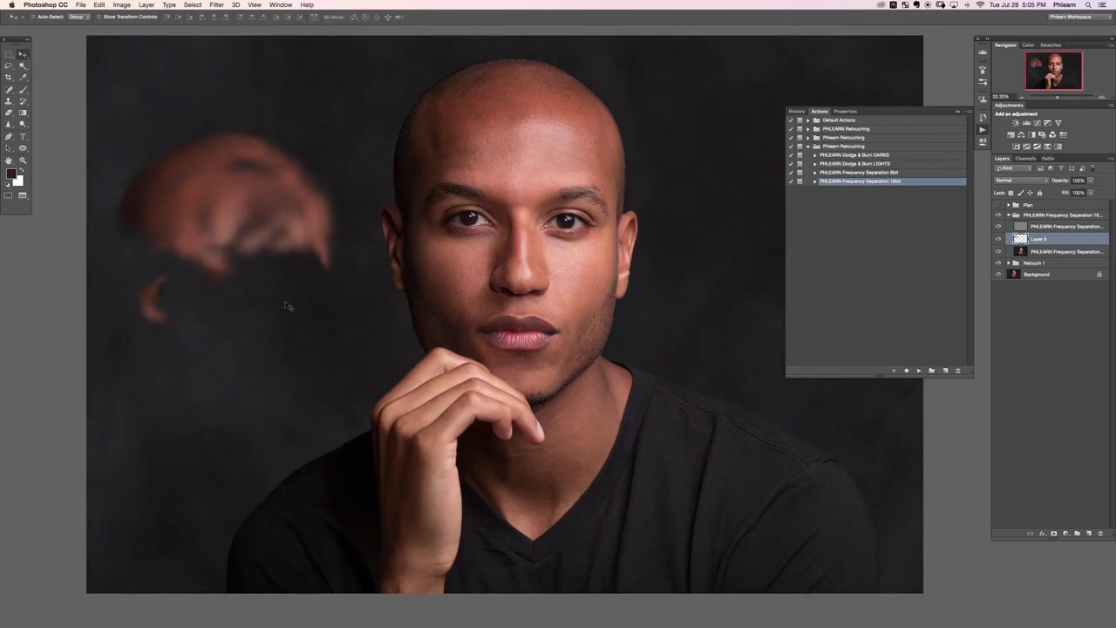
pyautogui.moveTo(281, 349); pyautogui.dragTo(560, 276)
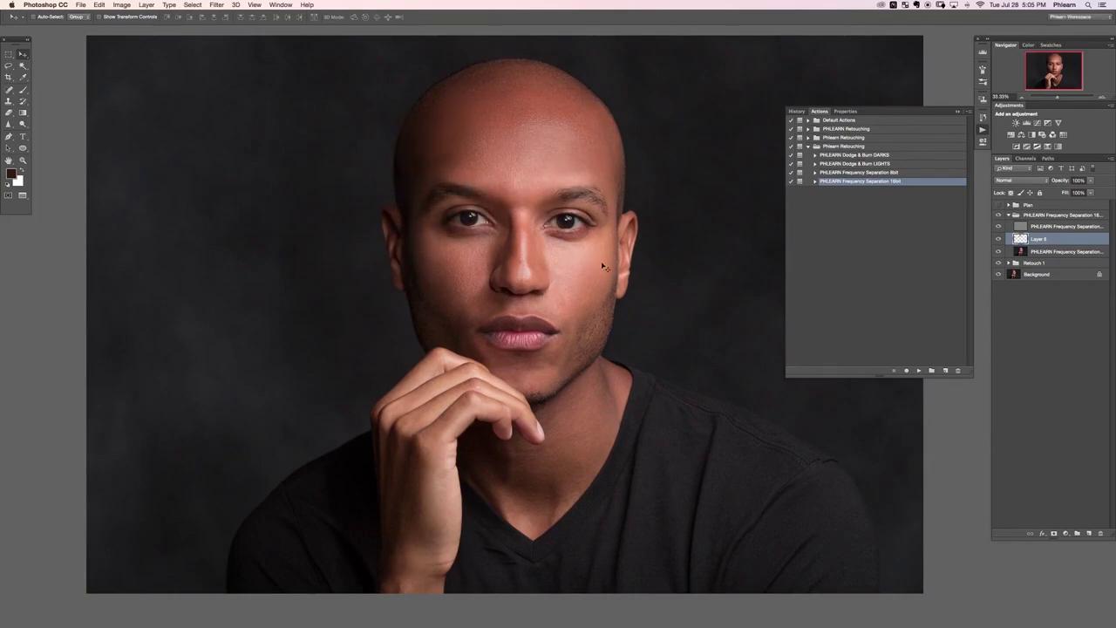
pyautogui.press('super+z')
pyautogui.press('super+z')
# - Compare the forehead repeatedly with the merged paint layer hidden and shown
pyautogui.moveTo(643, 270); pyautogui.dragTo(610, 310)
pyautogui.scroll(-3, 610, 292)
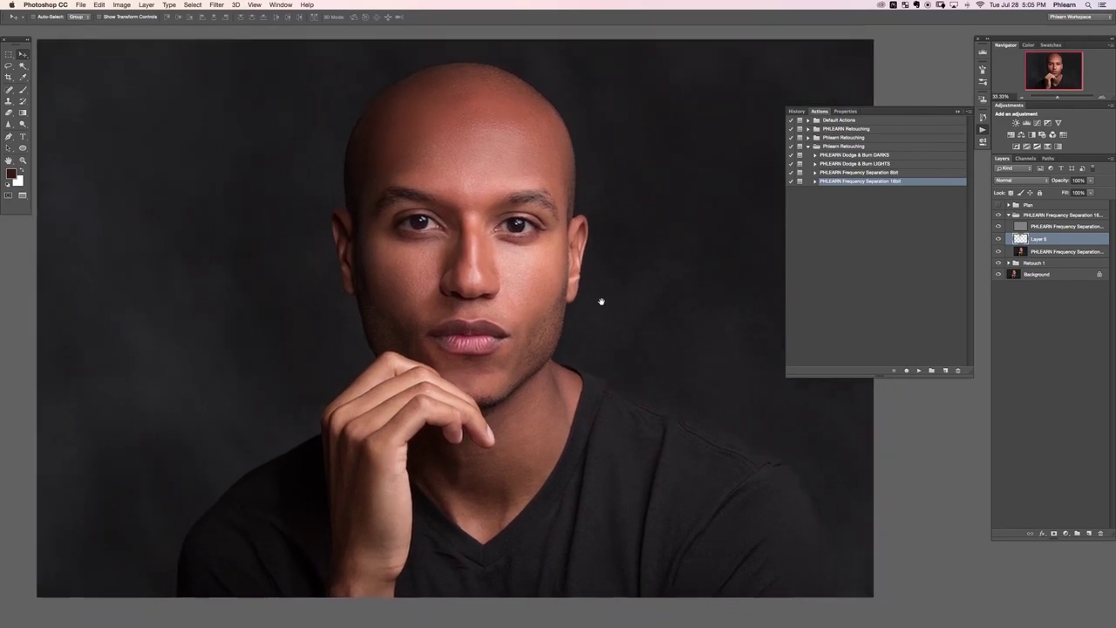
pyautogui.press('super+comma')
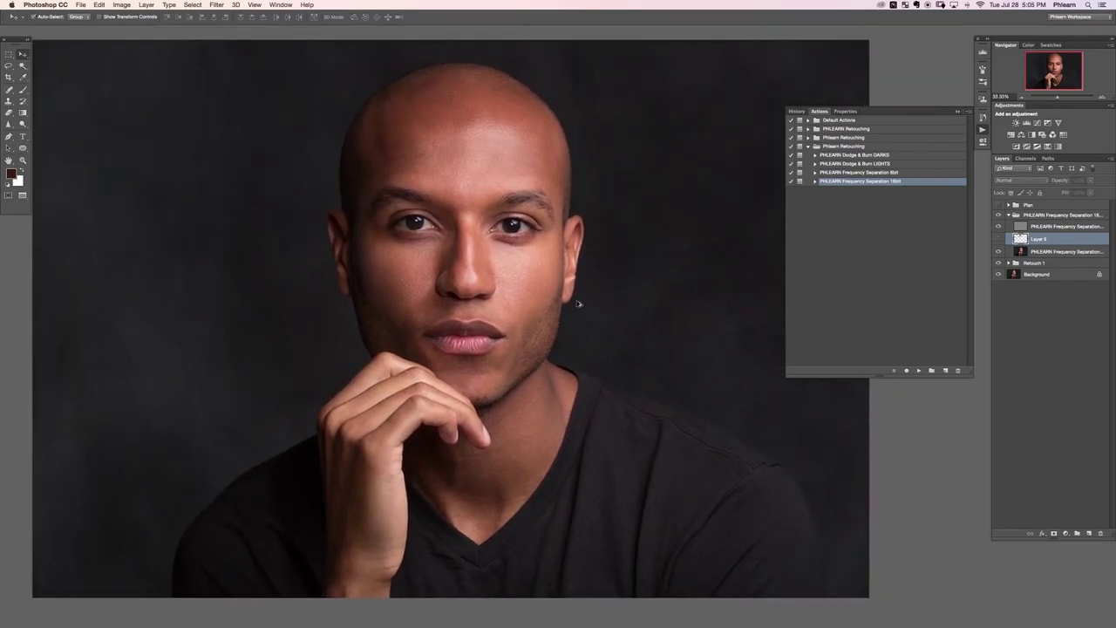
pyautogui.press('super+comma')
pyautogui.press('super+comma')
pyautogui.press('super+comma')
pyautogui.press('super+comma')
pyautogui.press('super+comma')
pyautogui.press('super+comma')
pyautogui.press('super+comma')
pyautogui.press('super+comma')
pyautogui.press('super+comma')
pyautogui.press('super+comma')
pyautogui.press('super+comma')
pyautogui.press('super+comma')
pyautogui.press('super+comma')
pyautogui.press('super+comma')
pyautogui.press('super+comma')
pyautogui.press('super+comma')
pyautogui.press('super+comma')
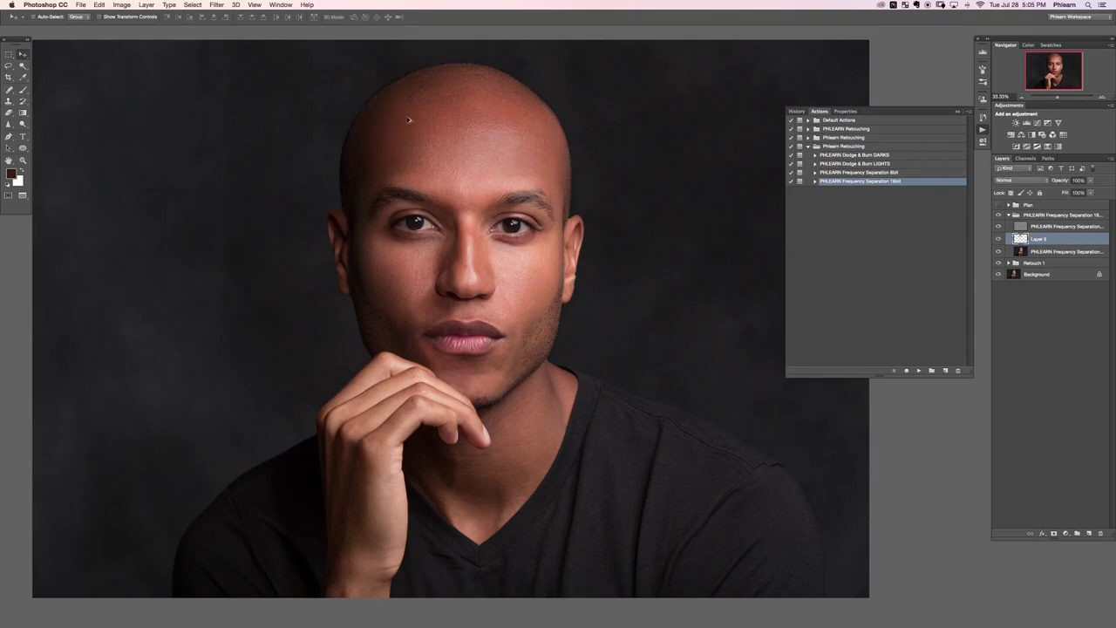
# - Lightly erase the merged paint layer over the image-left side of the forehead with the eraser at 10% flow
pyautogui.press('e')
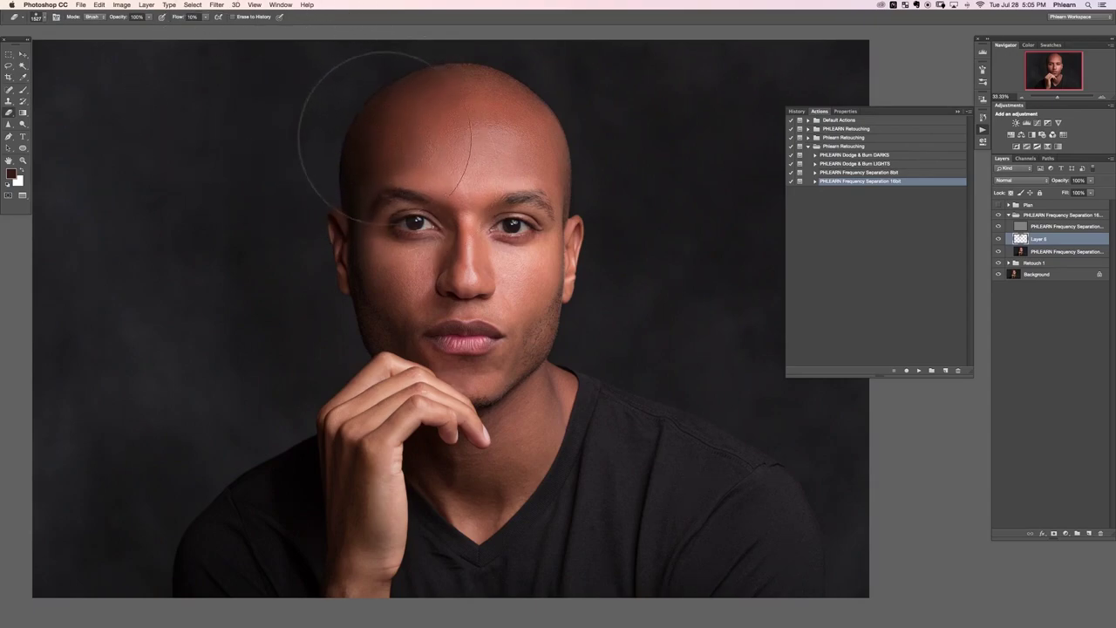
pyautogui.moveTo(379, 150)
pyautogui.mouseDown()
pyautogui.moveTo(398, 150)
pyautogui.moveTo(366, 158)
pyautogui.mouseUp()
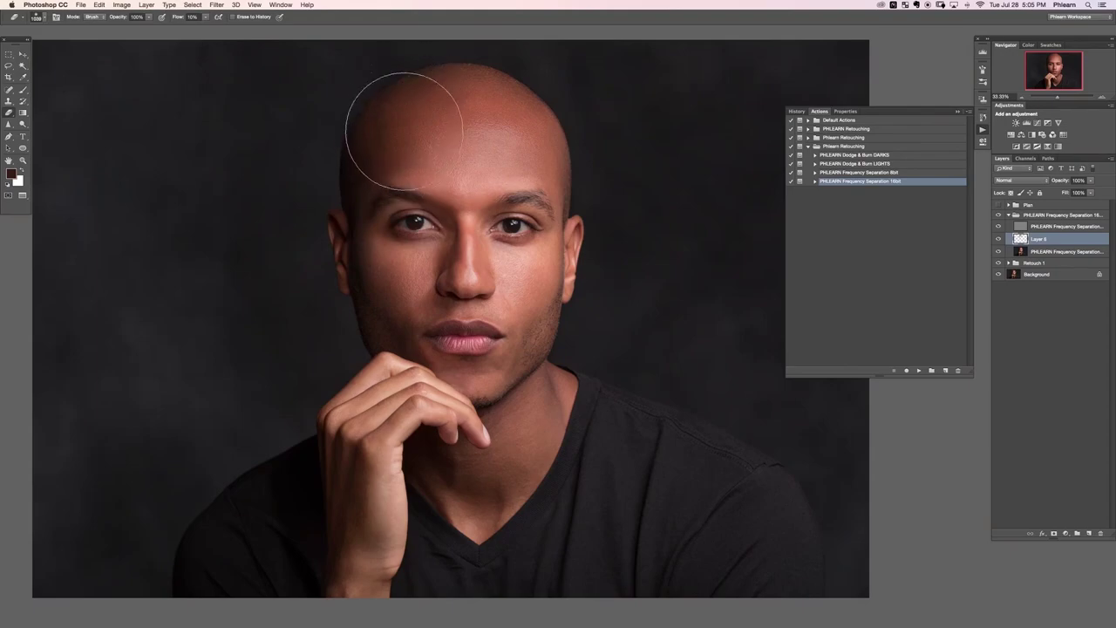
# - Check the forehead color transitions before and after by toggling the merged paint layer's visibility
pyautogui.click(998, 240)
pyautogui.click(998, 240)
pyautogui.click(998, 239)
pyautogui.click(997, 240)
pyautogui.click(1000, 239)
pyautogui.click(999, 239)
pyautogui.click(998, 239)
pyautogui.click(998, 238)
pyautogui.click(999, 238)
pyautogui.click(998, 238)
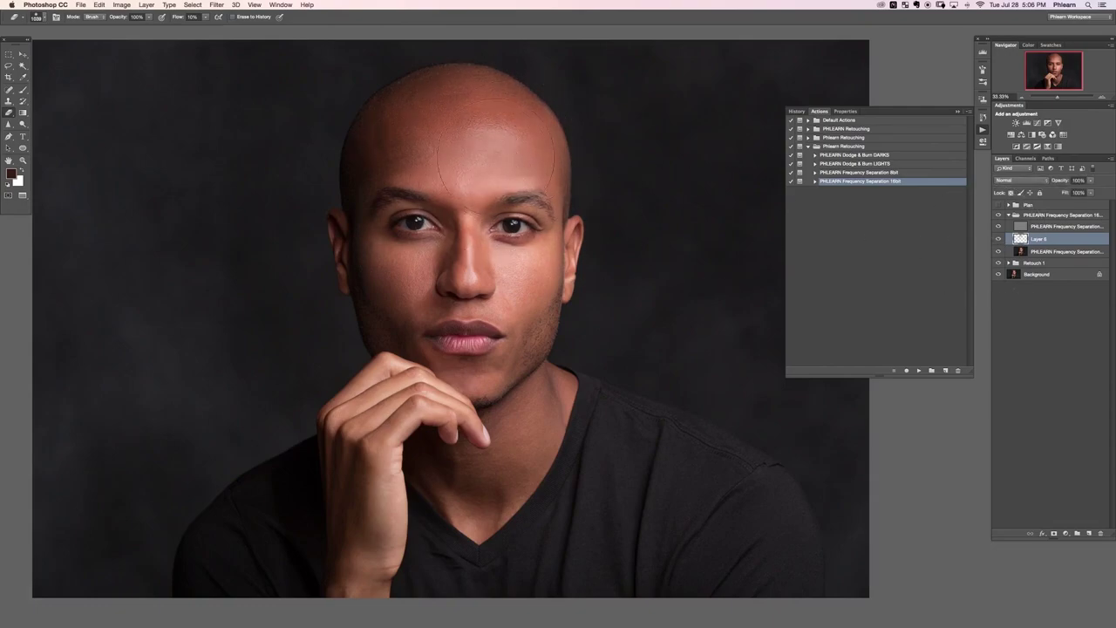
pyautogui.click(999, 240)
pyautogui.click(1000, 240)
pyautogui.click(1000, 239)
pyautogui.click(999, 240)
# - Add a new layer above the merged paint layer and brush sampled cheek tones at 20% flow under the image-right eye beside the nose
pyautogui.press('super+alt+shift+n')
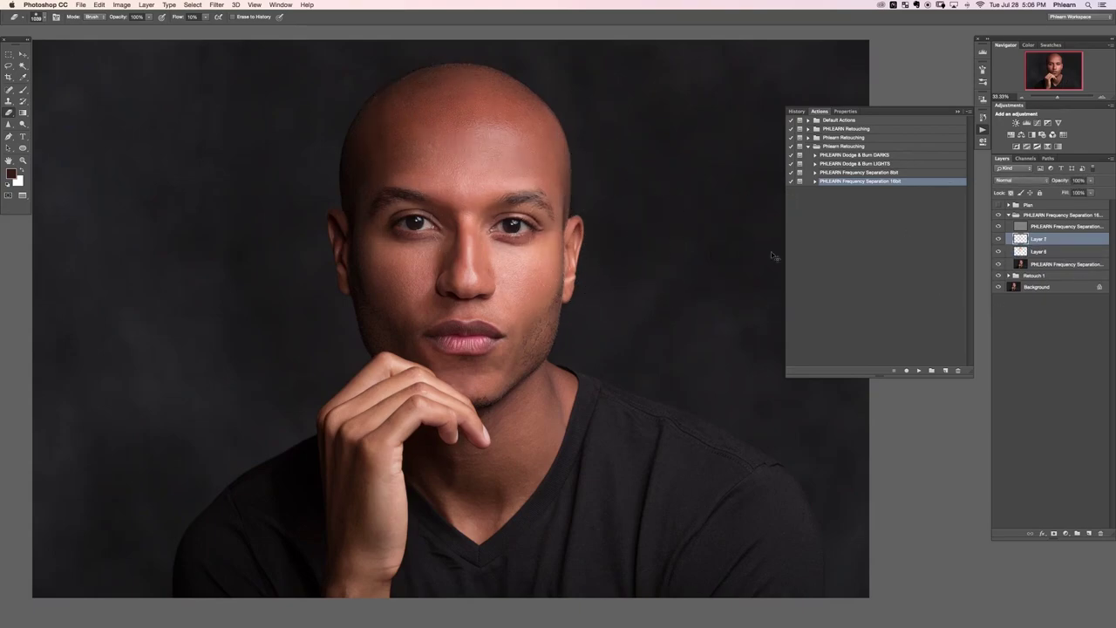
pyautogui.press('b')
pyautogui.moveTo(447, 269)
pyautogui.mouseDown()
pyautogui.moveTo(403, 253)
pyautogui.moveTo(413, 253)
pyautogui.mouseUp()
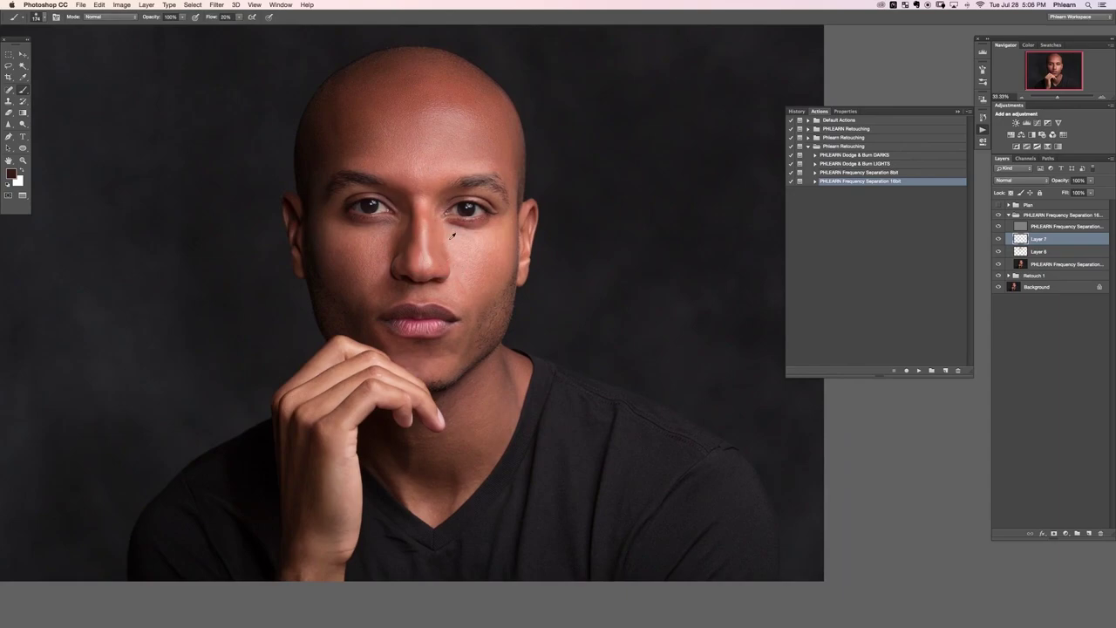
pyautogui.keyDown('alt'); pyautogui.click(452, 233); pyautogui.keyUp('alt')
pyautogui.keyDown('alt'); pyautogui.click(454, 253); pyautogui.keyUp('alt')
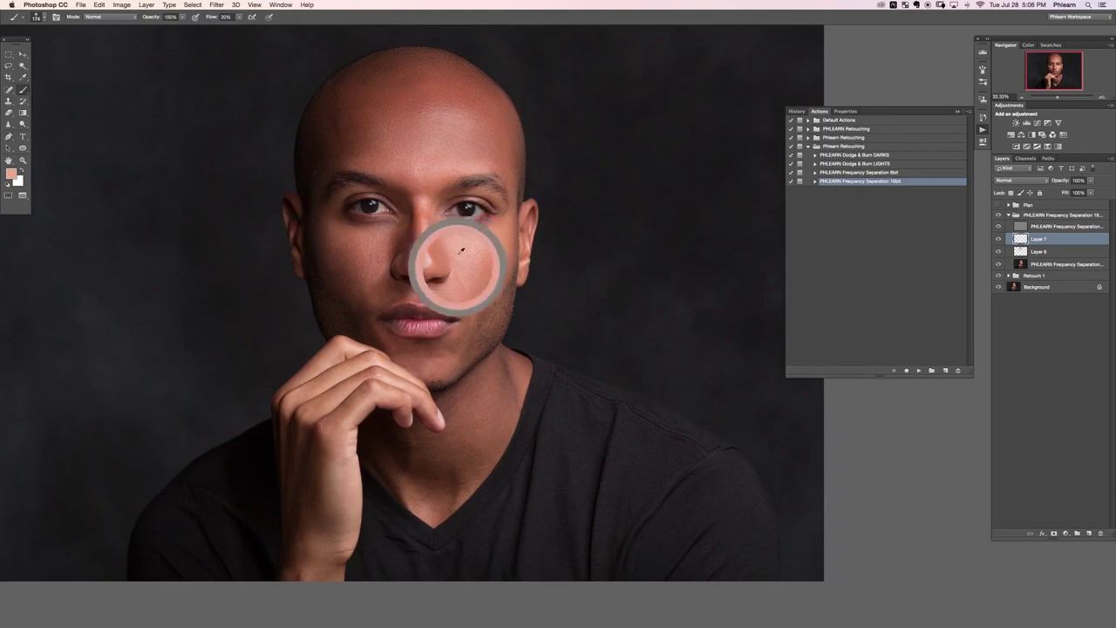
pyautogui.moveTo(460, 263); pyautogui.dragTo(475, 261)
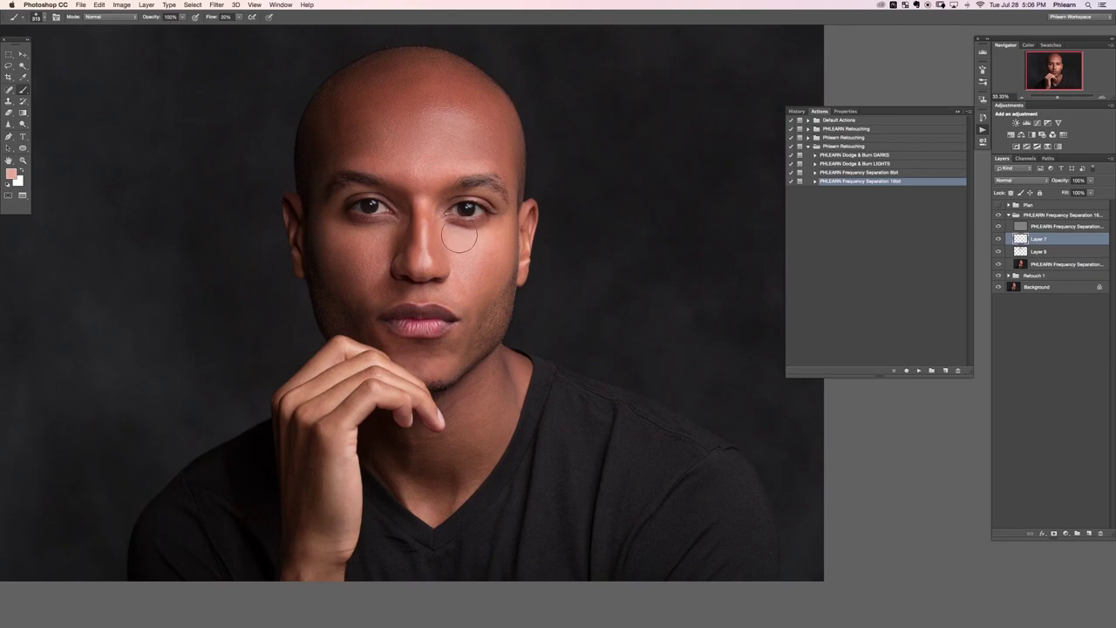
pyautogui.moveTo(447, 250)
pyautogui.mouseDown()
pyautogui.moveTo(433, 248)
pyautogui.moveTo(434, 259)
pyautogui.moveTo(435, 241)
pyautogui.mouseUp()
pyautogui.keyDown('alt'); pyautogui.click(439, 256); pyautogui.keyUp('alt')
# - Set the brush flow to 10% and blend sampled tones between the image-right eye's inner corner and the nose bridge
pyautogui.keyDown('alt'); pyautogui.click(437, 204); pyautogui.keyUp('alt')
pyautogui.hotkey('shift', '1')
pyautogui.keyDown('alt'); pyautogui.click(444, 192); pyautogui.keyUp('alt')
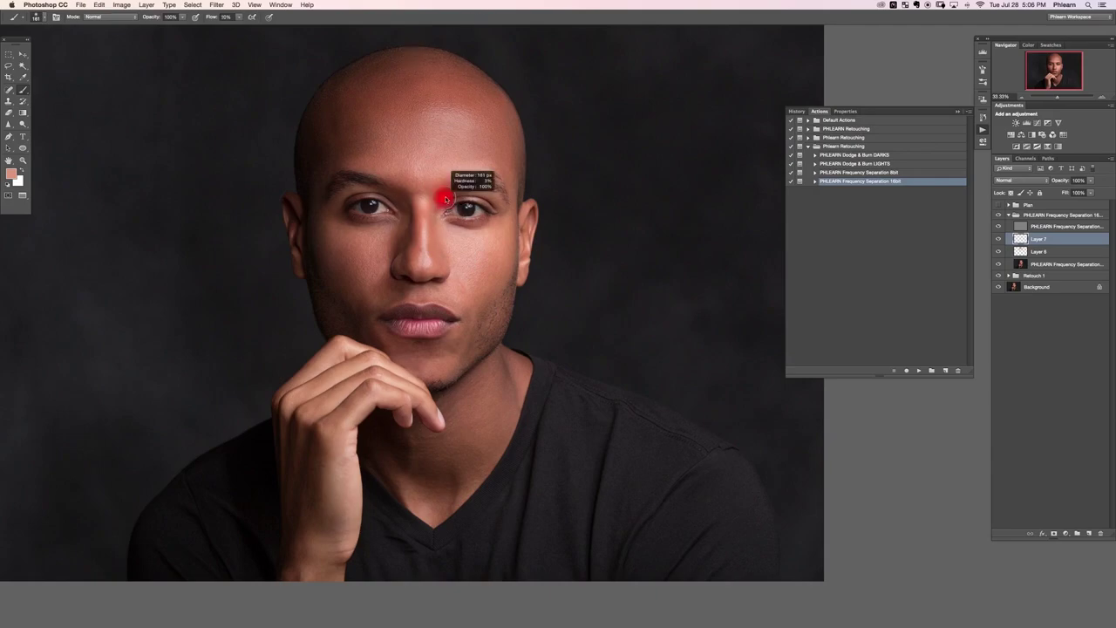
pyautogui.keyDown('alt'); pyautogui.click(431, 206); pyautogui.keyUp('alt')
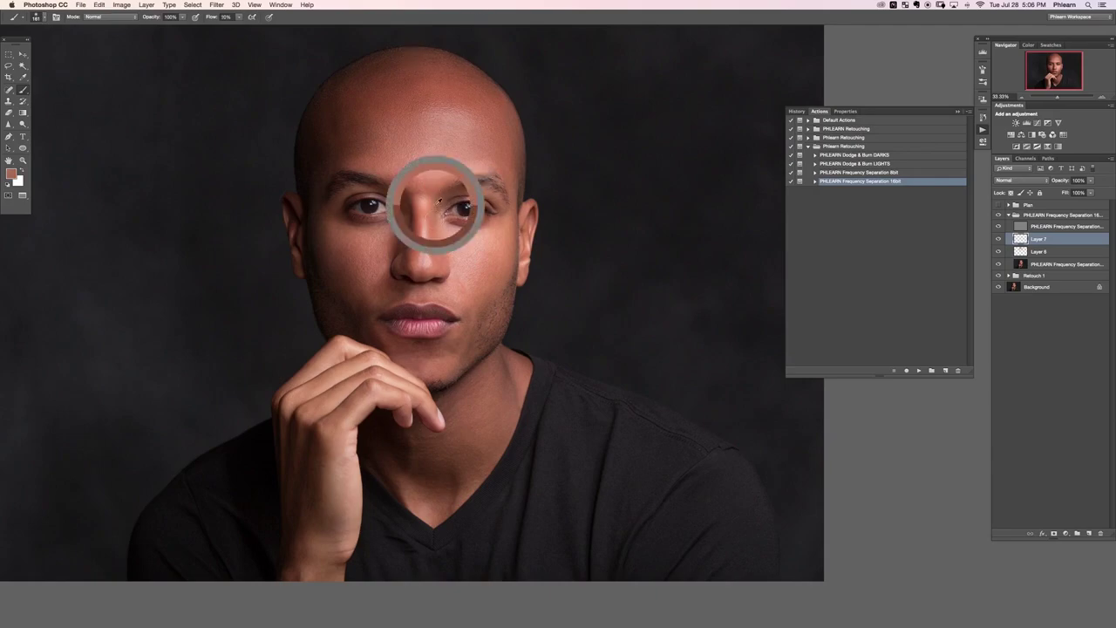
pyautogui.keyDown('alt'); pyautogui.click(449, 199); pyautogui.keyUp('alt')
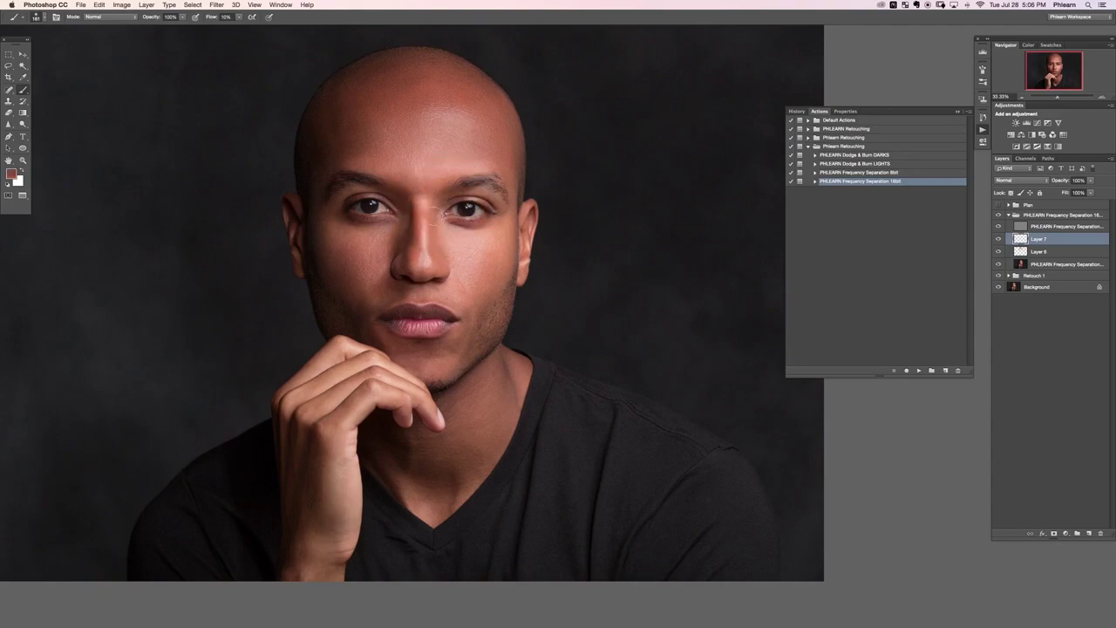
pyautogui.keyDown('alt'); pyautogui.click(443, 226); pyautogui.keyUp('alt')
pyautogui.keyDown('alt'); pyautogui.click(427, 205); pyautogui.keyUp('alt')
pyautogui.keyDown('alt'); pyautogui.click(445, 186); pyautogui.keyUp('alt')
# - Paint sampled skin tones down the image-left side of the nose, from the inner brow to the nostril
pyautogui.keyDown('alt'); pyautogui.click(413, 201); pyautogui.keyUp('alt')
pyautogui.keyDown('alt'); pyautogui.click(423, 186); pyautogui.keyUp('alt')
pyautogui.keyDown('alt'); pyautogui.click(397, 192); pyautogui.keyUp('alt')
pyautogui.moveTo(404, 215); pyautogui.dragTo(397, 244)
pyautogui.keyDown('alt'); pyautogui.click(394, 237); pyautogui.keyUp('alt')
pyautogui.keyDown('alt'); pyautogui.click(401, 241); pyautogui.keyUp('alt')
pyautogui.keyDown('alt'); pyautogui.click(427, 218); pyautogui.keyUp('alt')
# - Smooth the highlight along the ridge and tip of the nose with repeatedly sampled tones
pyautogui.click(424, 219)
pyautogui.keyDown('alt'); pyautogui.click(426, 246); pyautogui.keyUp('alt')
pyautogui.keyDown('alt'); pyautogui.click(432, 230); pyautogui.keyUp('alt')
pyautogui.keyDown('alt'); pyautogui.click(425, 233); pyautogui.keyUp('alt')
pyautogui.keyDown('alt'); pyautogui.click(424, 208); pyautogui.keyUp('alt')
pyautogui.moveTo(422, 251); pyautogui.dragTo(423, 241)
pyautogui.keyDown('alt'); pyautogui.click(415, 238); pyautogui.keyUp('alt')
pyautogui.keyDown('alt'); pyautogui.click(415, 232); pyautogui.keyUp('alt')
pyautogui.keyDown('alt'); pyautogui.click(414, 212); pyautogui.keyUp('alt')
pyautogui.keyDown('alt'); pyautogui.click(420, 212); pyautogui.keyUp('alt')
# - Blend the upper nose bridge beside the image-left eye's inner corner with sampled tones
pyautogui.moveTo(406, 223); pyautogui.dragTo(408, 212)
pyautogui.keyDown('alt'); pyautogui.click(403, 199); pyautogui.keyUp('alt')
pyautogui.keyDown('alt'); pyautogui.click(420, 203); pyautogui.keyUp('alt')
pyautogui.keyDown('alt'); pyautogui.click(423, 208); pyautogui.keyUp('alt')
# - Even out the image-right cheek from the nose to the ear with repeatedly sampled and painted skin tones
pyautogui.keyDown('alt'); pyautogui.click(458, 240); pyautogui.keyUp('alt')
pyautogui.moveTo(460, 259)
pyautogui.mouseDown()
pyautogui.moveTo(494, 263)
pyautogui.moveTo(467, 310)
pyautogui.moveTo(483, 283)
pyautogui.moveTo(491, 299)
pyautogui.moveTo(488, 271)
pyautogui.moveTo(489, 295)
pyautogui.moveTo(499, 270)
pyautogui.moveTo(471, 283)
pyautogui.mouseUp()
pyautogui.keyDown('alt'); pyautogui.click(463, 277); pyautogui.keyUp('alt')
pyautogui.keyDown('alt'); pyautogui.click(494, 264); pyautogui.keyUp('alt')
pyautogui.keyDown('alt'); pyautogui.click(491, 300); pyautogui.keyUp('alt')
pyautogui.keyDown('alt'); pyautogui.click(473, 294); pyautogui.keyUp('alt')
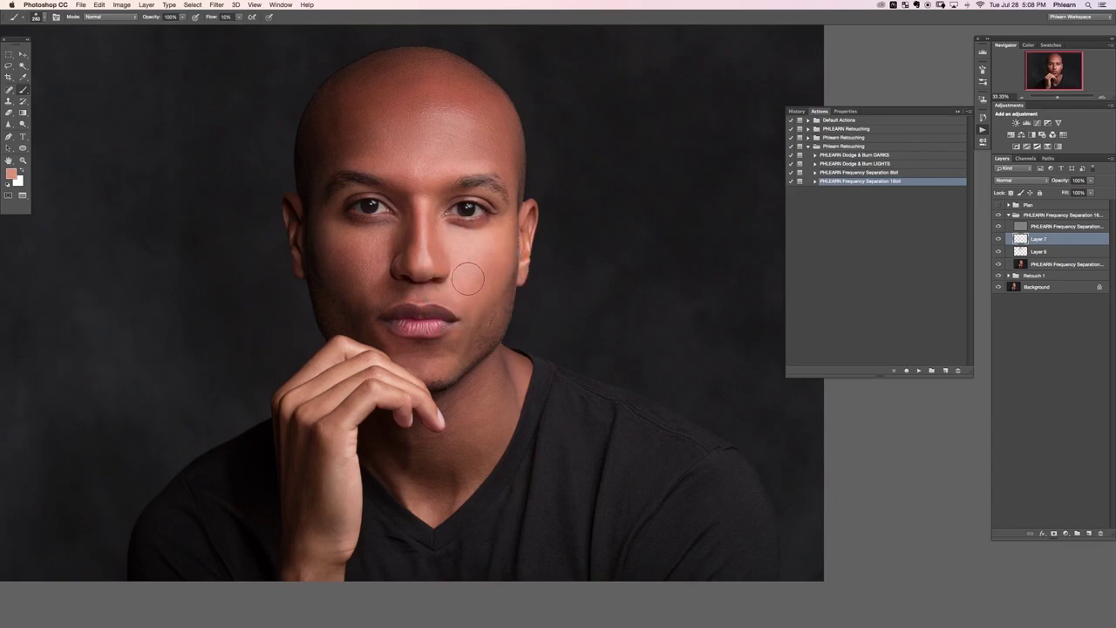
pyautogui.keyDown('alt'); pyautogui.click(503, 266); pyautogui.keyUp('alt')
pyautogui.keyDown('alt'); pyautogui.click(509, 242); pyautogui.keyUp('alt')
# - Paint sampled tones above the upper lip and around the image-left corner of the mouth
pyautogui.keyDown('alt'); pyautogui.click(390, 290); pyautogui.keyUp('alt')
pyautogui.keyDown('alt'); pyautogui.click(412, 289); pyautogui.keyUp('alt')
pyautogui.moveTo(379, 285)
pyautogui.mouseDown()
pyautogui.moveTo(343, 310)
pyautogui.moveTo(363, 336)
pyautogui.moveTo(341, 297)
pyautogui.moveTo(384, 304)
pyautogui.moveTo(346, 321)
pyautogui.moveTo(359, 292)
pyautogui.moveTo(371, 322)
pyautogui.moveTo(369, 291)
pyautogui.moveTo(375, 303)
pyautogui.moveTo(360, 314)
pyautogui.moveTo(373, 290)
pyautogui.moveTo(354, 260)
pyautogui.moveTo(328, 264)
pyautogui.moveTo(327, 316)
pyautogui.moveTo(326, 281)
pyautogui.moveTo(387, 318)
pyautogui.mouseUp()
pyautogui.keyDown('alt'); pyautogui.click(366, 307); pyautogui.keyUp('alt')
pyautogui.keyDown('alt'); pyautogui.click(362, 310); pyautogui.keyUp('alt')
pyautogui.keyDown('alt'); pyautogui.click(354, 313); pyautogui.keyUp('alt')
pyautogui.keyDown('alt'); pyautogui.click(354, 300); pyautogui.keyUp('alt')
# - Even out the image-left cheek and its shadowed outer edge with sampled skin tones
pyautogui.keyDown('alt'); pyautogui.click(367, 284); pyautogui.keyUp('alt')
pyautogui.keyDown('alt'); pyautogui.click(348, 265); pyautogui.keyUp('alt')
pyautogui.keyDown('alt'); pyautogui.click(345, 275); pyautogui.keyUp('alt')
pyautogui.keyDown('alt'); pyautogui.click(325, 307); pyautogui.keyUp('alt')
pyautogui.keyDown('alt'); pyautogui.click(359, 267); pyautogui.keyUp('alt')
pyautogui.moveTo(340, 268); pyautogui.dragTo(335, 297)
pyautogui.keyDown('alt'); pyautogui.click(332, 307); pyautogui.keyUp('alt')
pyautogui.moveTo(321, 253)
pyautogui.mouseDown()
pyautogui.moveTo(361, 310)
pyautogui.moveTo(352, 298)
pyautogui.moveTo(453, 299)
pyautogui.moveTo(381, 261)
pyautogui.moveTo(329, 298)
pyautogui.mouseUp()
pyautogui.keyDown('alt'); pyautogui.click(380, 262); pyautogui.keyUp('alt')
# - Blend the skin between the eyebrows with sampled tones using a small brush
pyautogui.moveTo(421, 190); pyautogui.dragTo(408, 190)
pyautogui.keyDown('alt'); pyautogui.click(411, 190); pyautogui.keyUp('alt')
pyautogui.keyDown('alt'); pyautogui.click(407, 203); pyautogui.keyUp('alt')
pyautogui.keyDown('alt'); pyautogui.click(412, 196); pyautogui.keyUp('alt')
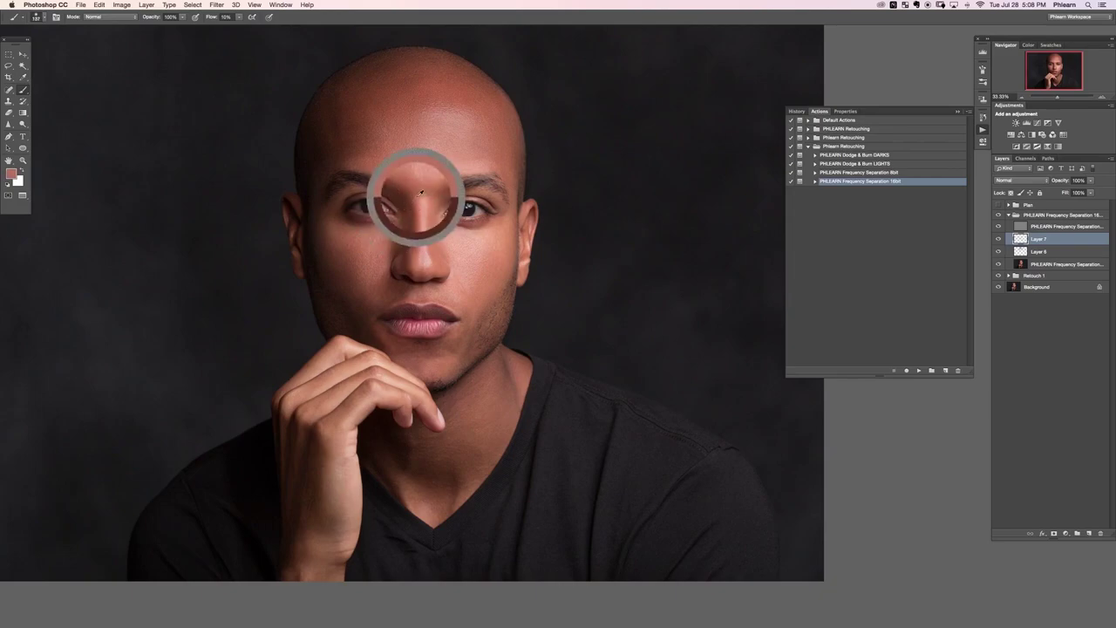
pyautogui.keyDown('alt'); pyautogui.click(409, 183); pyautogui.keyUp('alt')
pyautogui.keyDown('alt'); pyautogui.click(407, 181); pyautogui.keyUp('alt')
pyautogui.keyDown('alt'); pyautogui.click(435, 177); pyautogui.keyUp('alt')
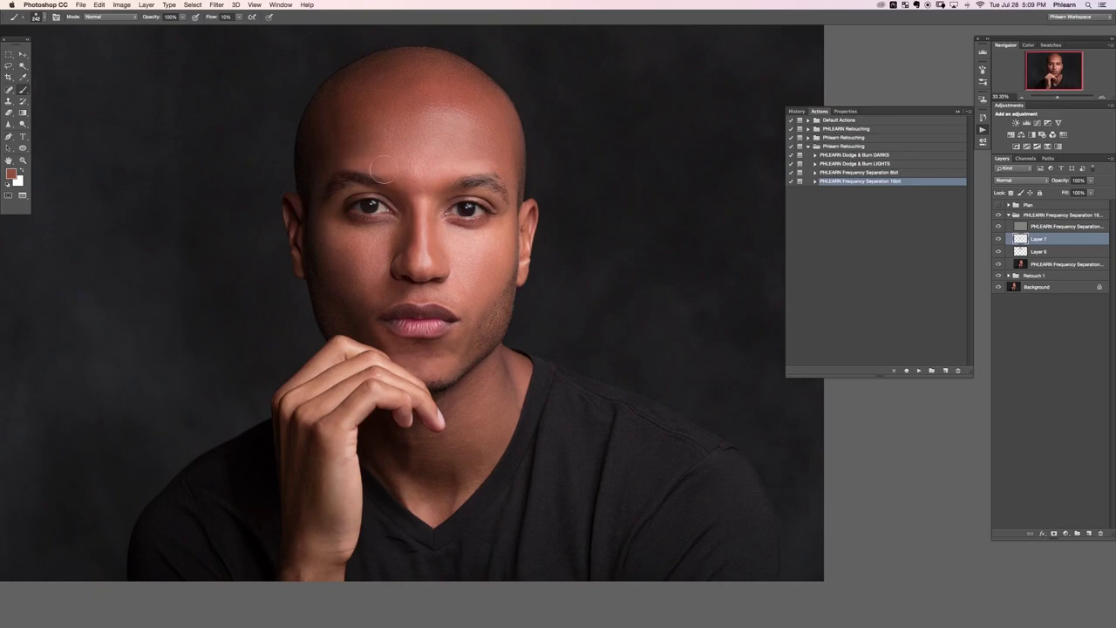
# - Paint sampled forehead tones just above both eyebrows to smooth the color transitions
pyautogui.keyDown('alt'); pyautogui.click(407, 168); pyautogui.keyUp('alt')
pyautogui.keyDown('alt'); pyautogui.click(350, 147); pyautogui.keyUp('alt')
pyautogui.keyDown('alt'); pyautogui.click(484, 168); pyautogui.keyUp('alt')
pyautogui.keyDown('alt'); pyautogui.click(502, 164); pyautogui.keyUp('alt')
# - Blend sampled tones around the outer corner of the image-right eye with a smaller brush
pyautogui.keyDown('alt'); pyautogui.click(519, 226); pyautogui.keyUp('alt')
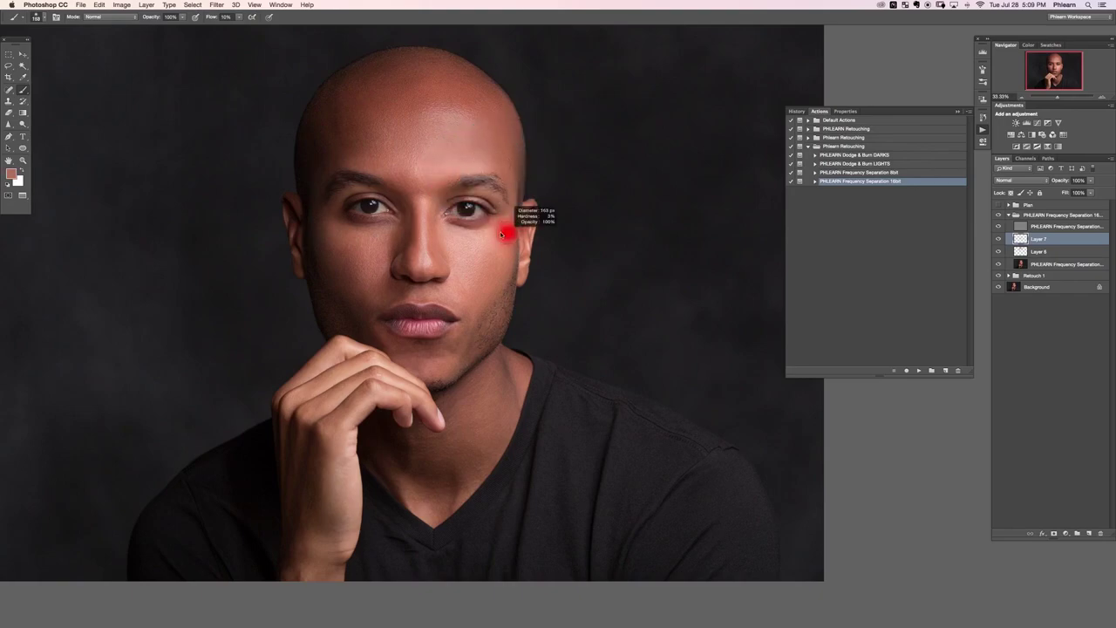
pyautogui.keyDown('alt'); pyautogui.click(508, 208); pyautogui.keyUp('alt')
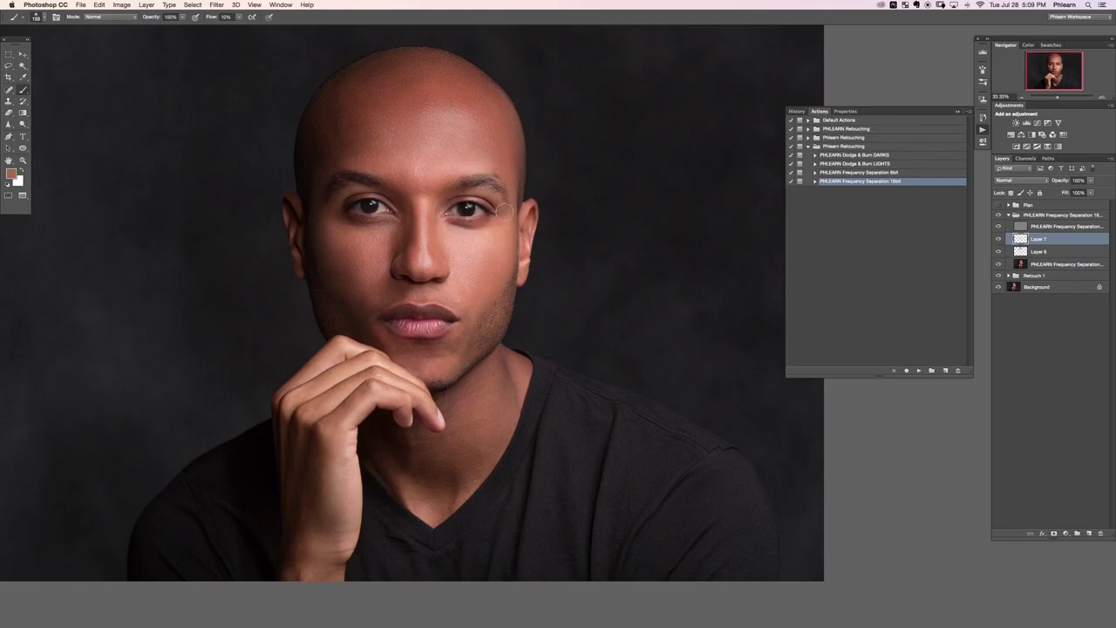
pyautogui.keyDown('alt'); pyautogui.click(507, 216); pyautogui.keyUp('alt')
pyautogui.keyDown('alt'); pyautogui.click(512, 210); pyautogui.keyUp('alt')
pyautogui.keyDown('alt'); pyautogui.click(511, 214); pyautogui.keyUp('alt')
pyautogui.keyDown('alt'); pyautogui.click(507, 220); pyautogui.keyUp('alt')
pyautogui.moveTo(510, 229); pyautogui.dragTo(515, 224)
# - Touch up the image-right smile line, then paint sampled tones under the image-left eye and along the adjoining side of the nose
pyautogui.moveTo(465, 301); pyautogui.dragTo(457, 302)
pyautogui.moveTo(350, 226); pyautogui.dragTo(386, 227)
pyautogui.click(391, 249)
pyautogui.click(378, 252)
pyautogui.keyDown('alt'); pyautogui.click(391, 238); pyautogui.keyUp('alt')
pyautogui.keyDown('alt'); pyautogui.click(390, 248); pyautogui.keyUp('alt')
pyautogui.keyDown('alt'); pyautogui.click(397, 233); pyautogui.keyUp('alt')
pyautogui.press('[')
pyautogui.press('[')
pyautogui.keyDown('alt'); pyautogui.click(409, 229); pyautogui.keyUp('alt')
# - Compare the face repeatedly with the new nose and cheek paint layer hidden and shown
pyautogui.press('super+comma')
pyautogui.press('super+comma')
pyautogui.press('super+comma')
pyautogui.press('super+comma')
pyautogui.press('super+comma')
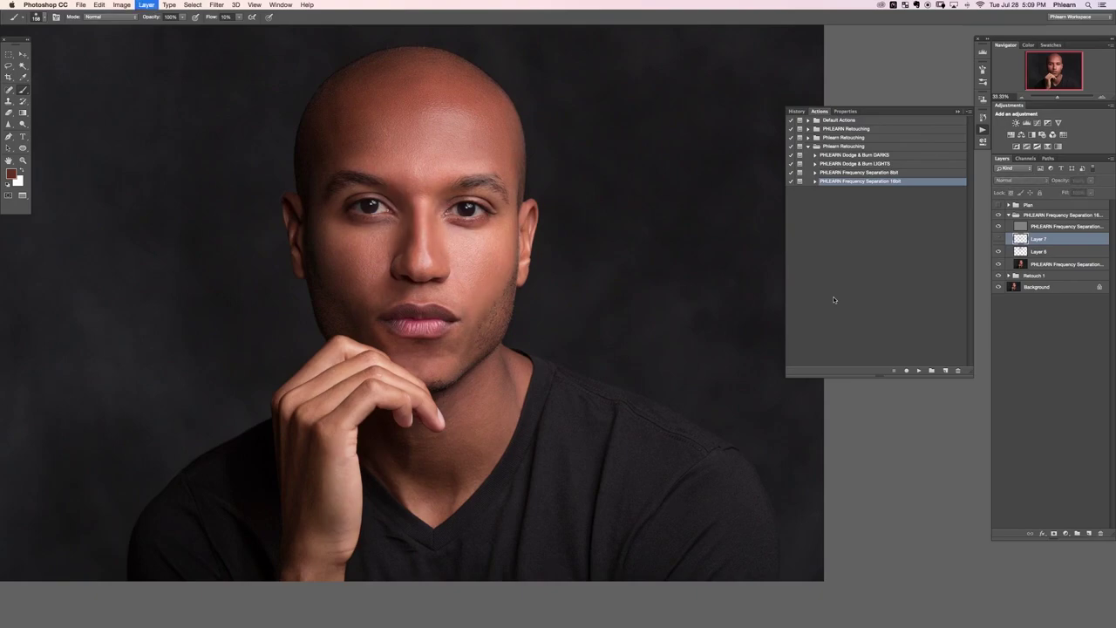
# - Add another layer and paint sampled tones beside the image-right mouth corner, over the jaw and up to the lower cheek
pyautogui.hotkey('ctrl', 'shift', 'alt', 'n')
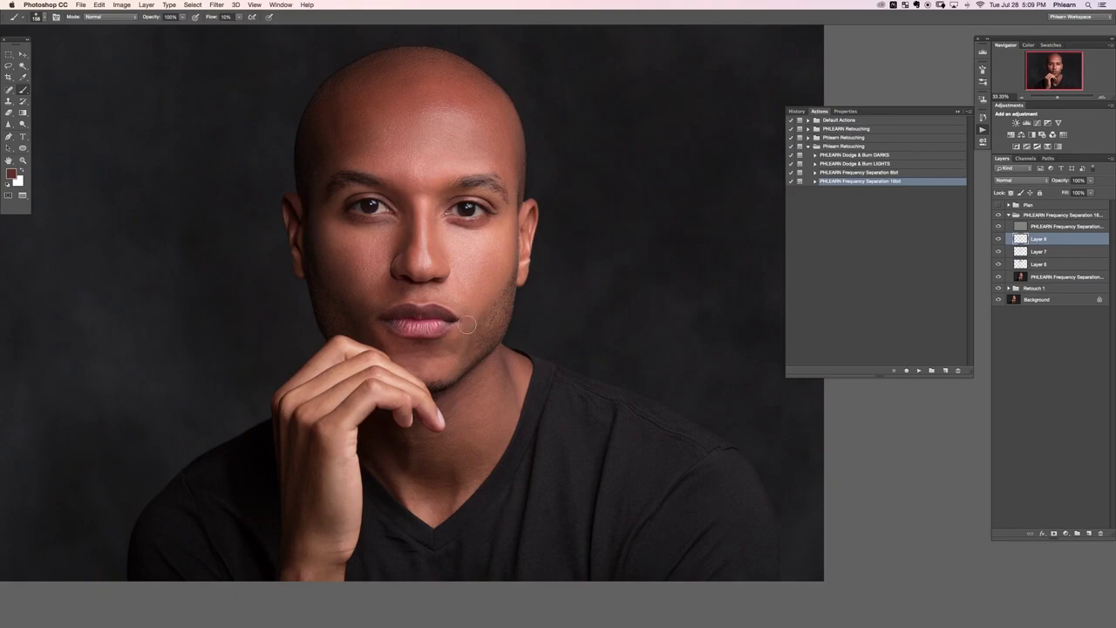
pyautogui.keyDown('alt'); pyautogui.click(468, 319); pyautogui.keyUp('alt')
pyautogui.keyDown('alt'); pyautogui.click(460, 331); pyautogui.keyUp('alt')
pyautogui.keyDown('alt'); pyautogui.click(456, 355); pyautogui.keyUp('alt')
pyautogui.keyDown('alt'); pyautogui.click(473, 339); pyautogui.keyUp('alt')
pyautogui.keyDown('alt'); pyautogui.click(478, 305); pyautogui.keyUp('alt')
pyautogui.keyDown('alt'); pyautogui.click(471, 272); pyautogui.keyUp('alt')
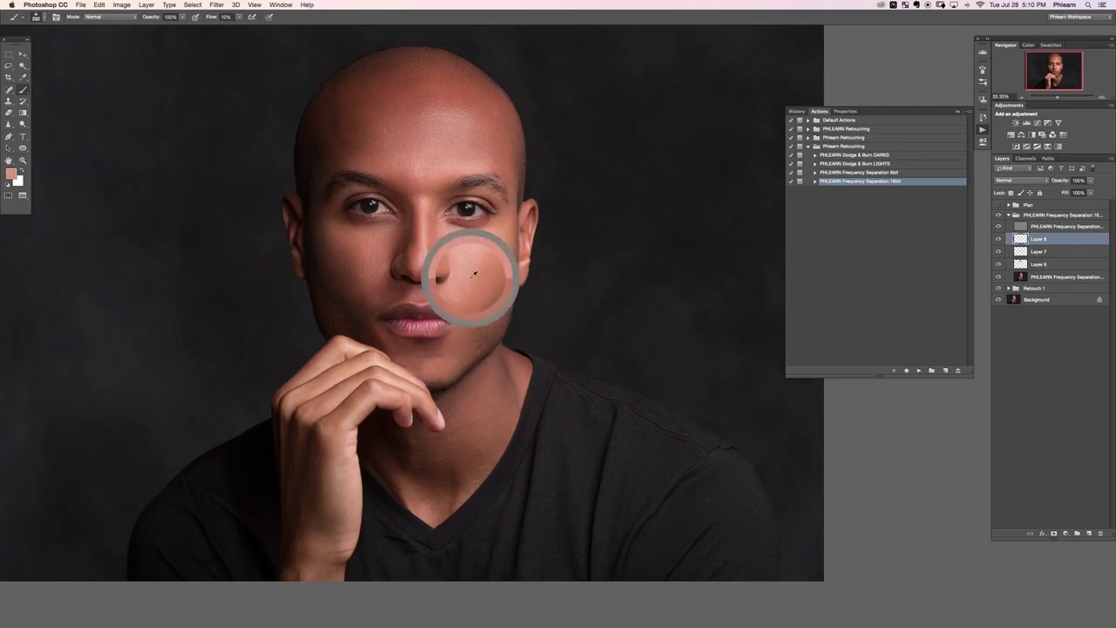
# - Even out the chin below the lower lip with sampled tones, working toward the raised fingers
pyautogui.keyDown('alt'); pyautogui.click(442, 347); pyautogui.keyUp('alt')
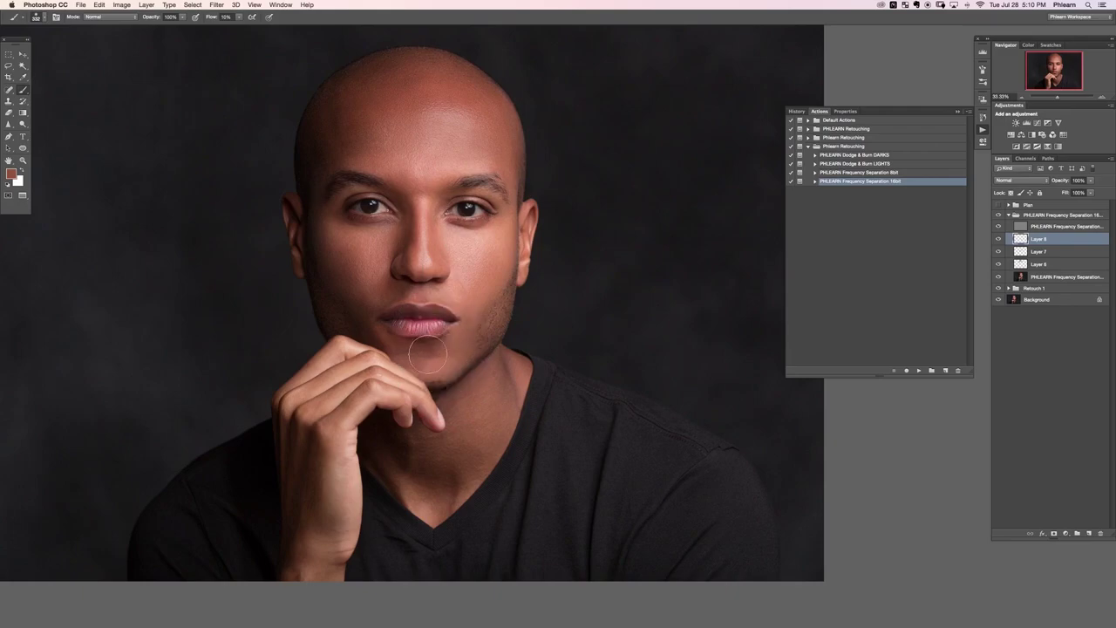
pyautogui.keyDown('alt'); pyautogui.click(423, 362); pyautogui.keyUp('alt')
pyautogui.moveTo(432, 366); pyautogui.dragTo(422, 366)
pyautogui.keyDown('alt'); pyautogui.click(383, 343); pyautogui.keyUp('alt')
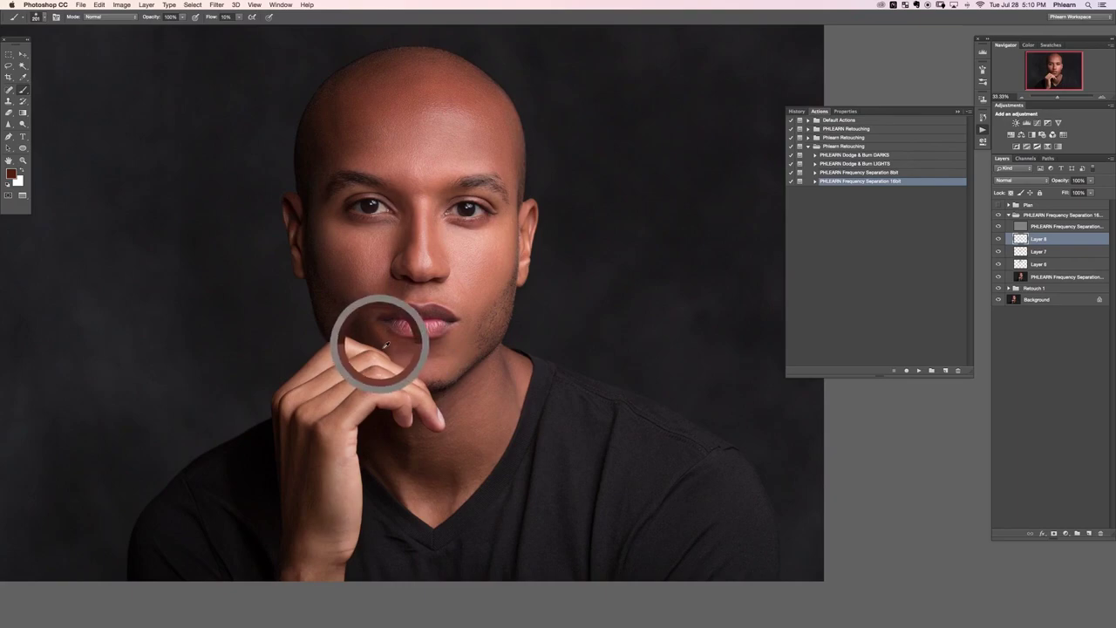
pyautogui.keyDown('alt'); pyautogui.click(435, 342); pyautogui.keyUp('alt')
pyautogui.keyDown('alt'); pyautogui.click(387, 342); pyautogui.keyUp('alt')
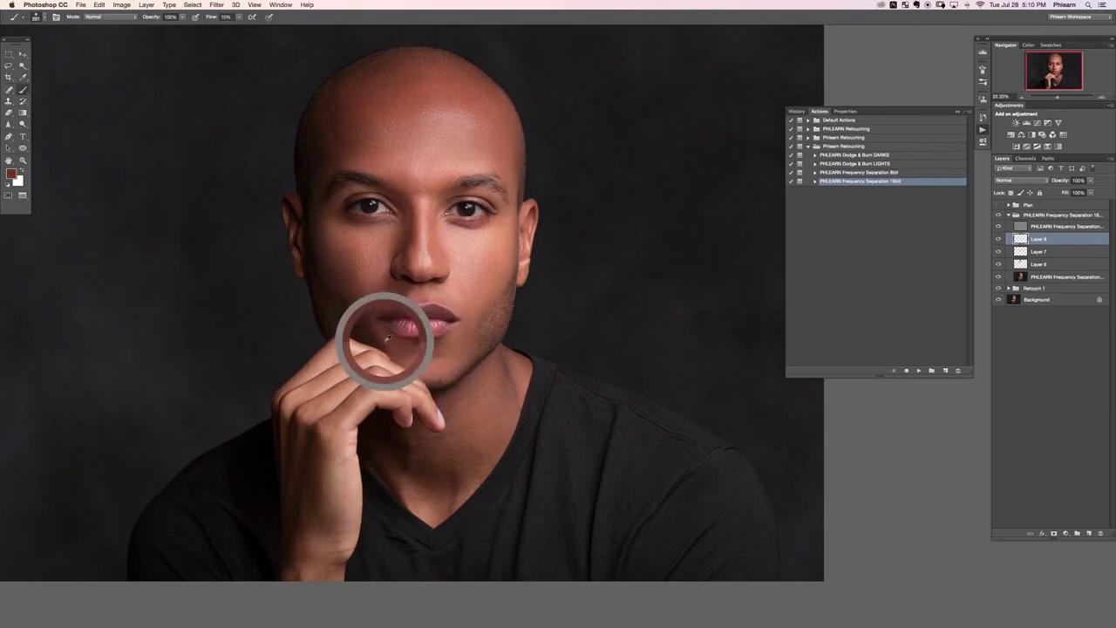
pyautogui.keyDown('alt'); pyautogui.click(366, 334); pyautogui.keyUp('alt')
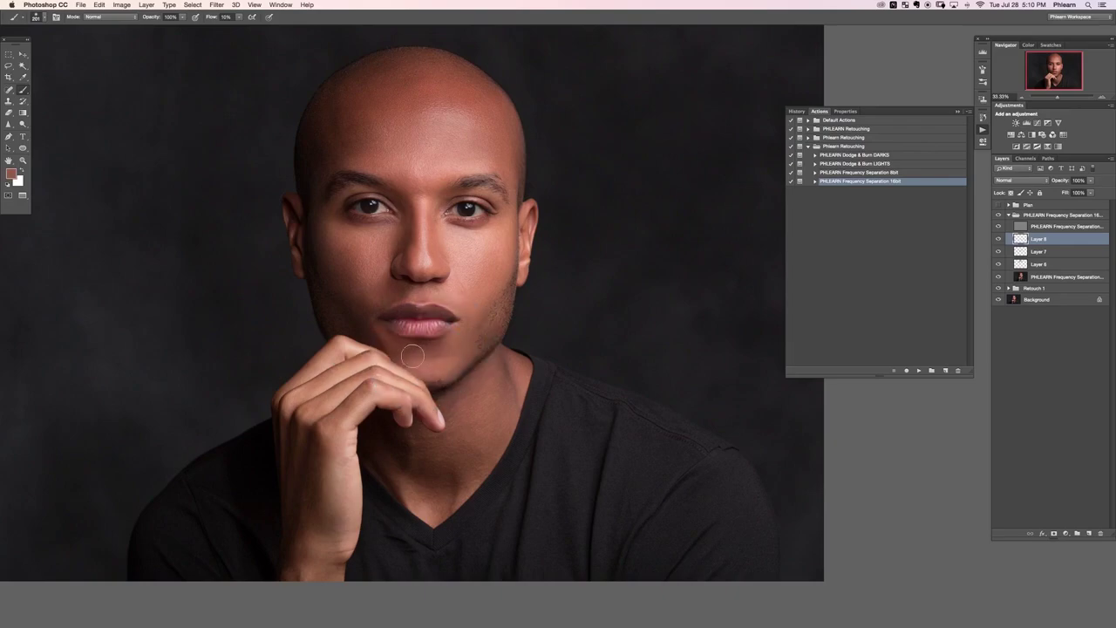
pyautogui.keyDown('alt'); pyautogui.click(441, 356); pyautogui.keyUp('alt')
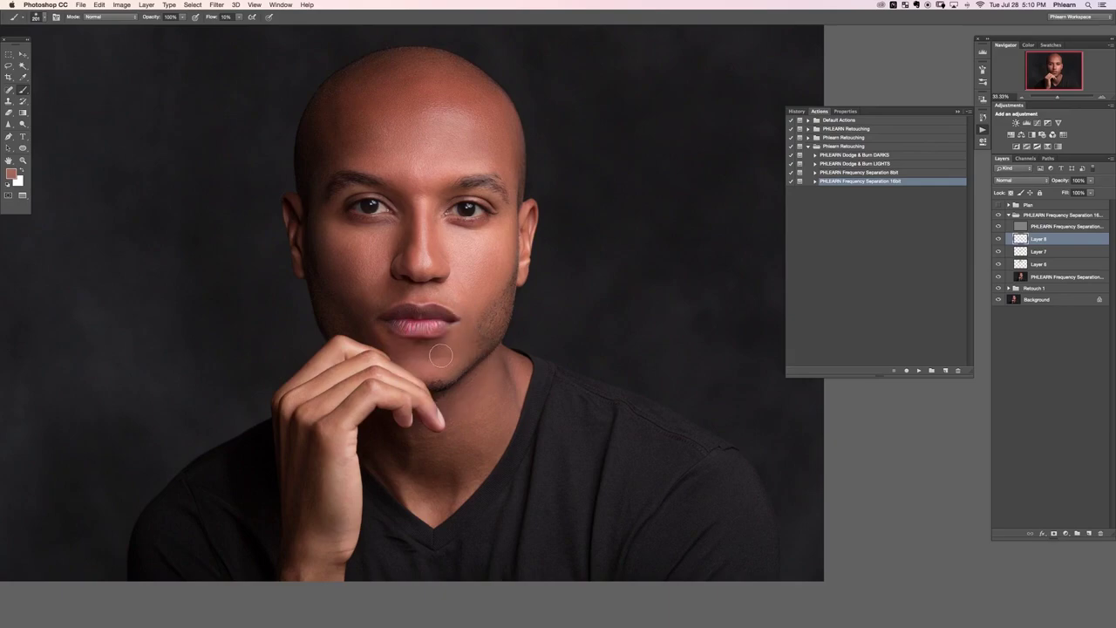
# - Blend the shadow below the image-left corner of the mouth with sampled tones
pyautogui.keyDown('alt'); pyautogui.click(397, 342); pyautogui.keyUp('alt')
pyautogui.keyDown('alt'); pyautogui.click(381, 339); pyautogui.keyUp('alt')
pyautogui.keyDown('alt'); pyautogui.click(377, 328); pyautogui.keyUp('alt')
pyautogui.keyDown('alt'); pyautogui.click(374, 327); pyautogui.keyUp('alt')
pyautogui.keyDown('alt'); pyautogui.click(389, 337); pyautogui.keyUp('alt')
# - Check the chin and mouth-corner painting by toggling the newest layer's visibility
pyautogui.press('super+comma')
pyautogui.press('super+comma')
pyautogui.press('super+comma')
# - Paint sampled tones along the skin directly under the lower lip
pyautogui.keyDown('alt'); pyautogui.click(441, 343); pyautogui.keyUp('alt')
pyautogui.moveTo(446, 341); pyautogui.dragTo(438, 340)
pyautogui.keyDown('alt'); pyautogui.click(436, 343); pyautogui.keyUp('alt')
pyautogui.moveTo(412, 340)
pyautogui.mouseDown()
pyautogui.moveTo(434, 340)
pyautogui.moveTo(387, 330)
pyautogui.moveTo(402, 340)
pyautogui.mouseUp()
# - Compare the lower face repeatedly with the newest paint layer hidden and shown
pyautogui.click(998, 240)
pyautogui.click(998, 239)
pyautogui.click(999, 240)
pyautogui.click(998, 240)
pyautogui.press('super+comma')
pyautogui.press('super+comma')
pyautogui.press('super+comma')
pyautogui.press('super+comma')
# - Undo the first jaw stroke, then paint sampled tones over the image-right jaw, the chin and the image-left lower cheek
pyautogui.keyDown('alt'); pyautogui.click(482, 349); pyautogui.keyUp('alt')
pyautogui.press('super+z')
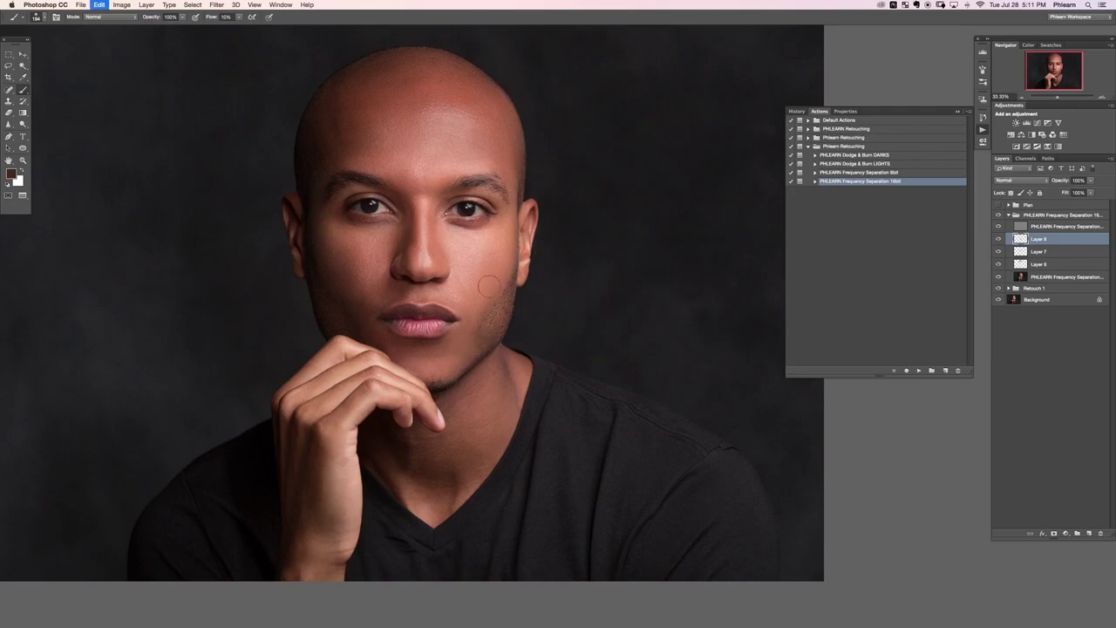
pyautogui.moveTo(468, 348); pyautogui.dragTo(476, 347)
pyautogui.keyDown('alt'); pyautogui.click(442, 342); pyautogui.keyUp('alt')
pyautogui.keyDown('alt'); pyautogui.click(435, 342); pyautogui.keyUp('alt')
pyautogui.keyDown('alt'); pyautogui.click(459, 346); pyautogui.keyUp('alt')
pyautogui.moveTo(472, 374); pyautogui.dragTo(444, 385)
pyautogui.keyDown('alt'); pyautogui.click(446, 358); pyautogui.keyUp('alt')
pyautogui.keyDown('alt'); pyautogui.click(381, 299); pyautogui.keyUp('alt')
pyautogui.moveTo(374, 291)
pyautogui.mouseDown()
pyautogui.moveTo(367, 303)
pyautogui.moveTo(370, 284)
pyautogui.moveTo(376, 295)
pyautogui.mouseUp()
pyautogui.press('super+b')
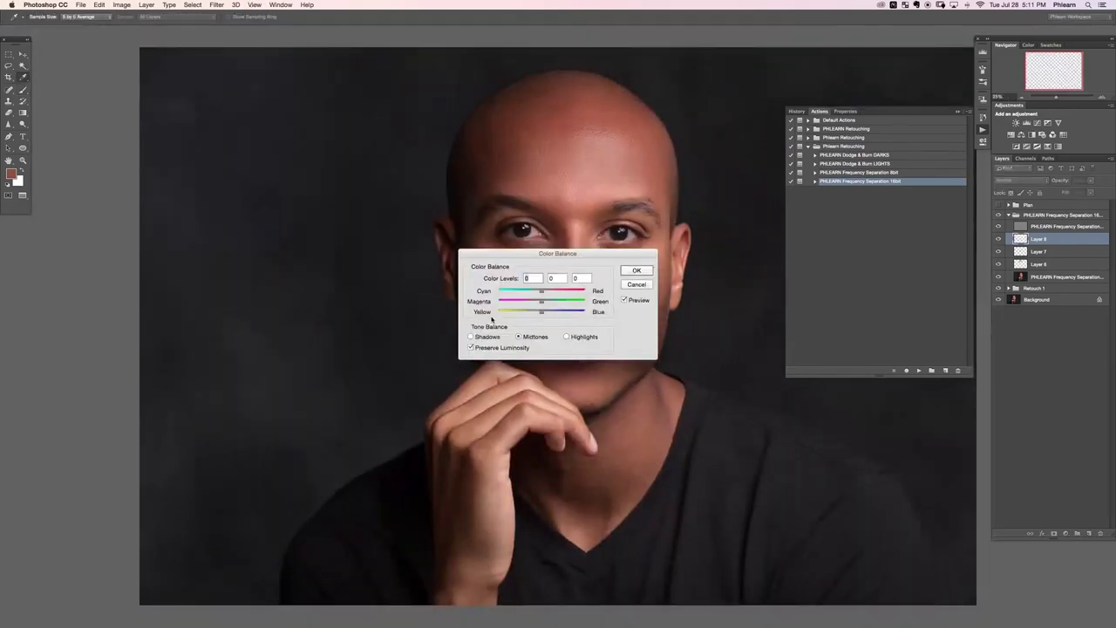
pyautogui.hotkey('ctrl', '-')
pyautogui.press('Escape')
# - Blend sampled tones over the chin, image-right jawline and lower cheek in the zoomed-out view
pyautogui.moveTo(543, 305); pyautogui.dragTo(461, 289)
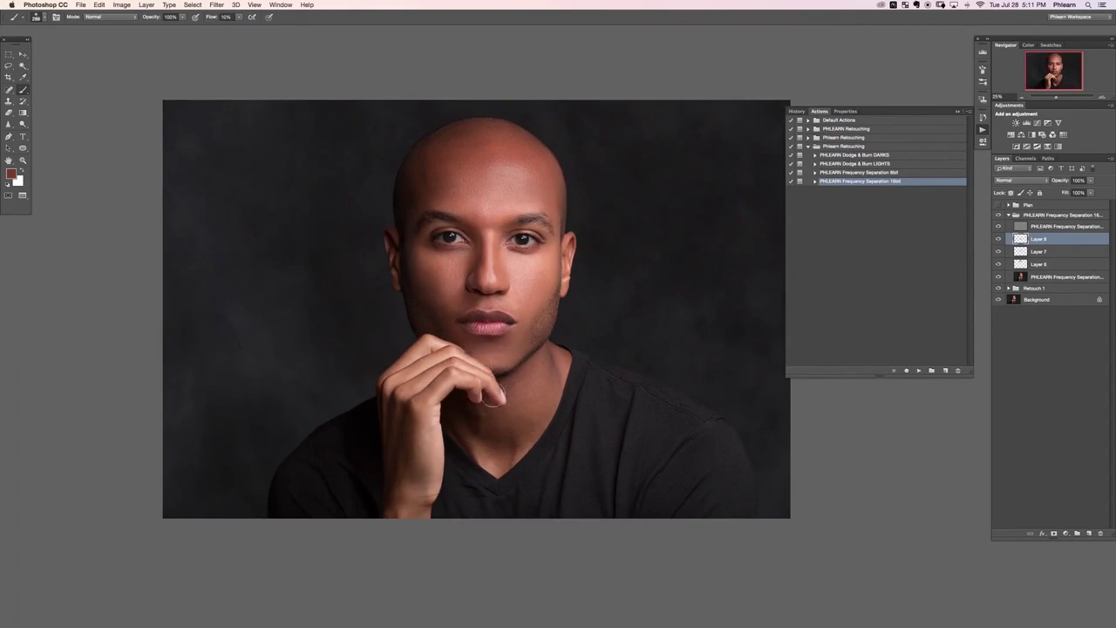
pyautogui.keyDown('alt'); pyautogui.click(528, 352); pyautogui.keyUp('alt')
pyautogui.keyDown('alt'); pyautogui.click(506, 360); pyautogui.keyUp('alt')
pyautogui.keyDown('alt'); pyautogui.click(542, 317); pyautogui.keyUp('alt')
pyautogui.keyDown('alt'); pyautogui.click(508, 349); pyautogui.keyUp('alt')
# - Compare the portrait with the top paint layer and with all three paint layers hidden and shown
pyautogui.click(1000, 239)
pyautogui.click(999, 239)
pyautogui.click(1000, 239)
pyautogui.click(999, 239)
pyautogui.click(999, 239)
pyautogui.click(999, 239)
pyautogui.moveTo(1002, 265); pyautogui.dragTo(1000, 267)
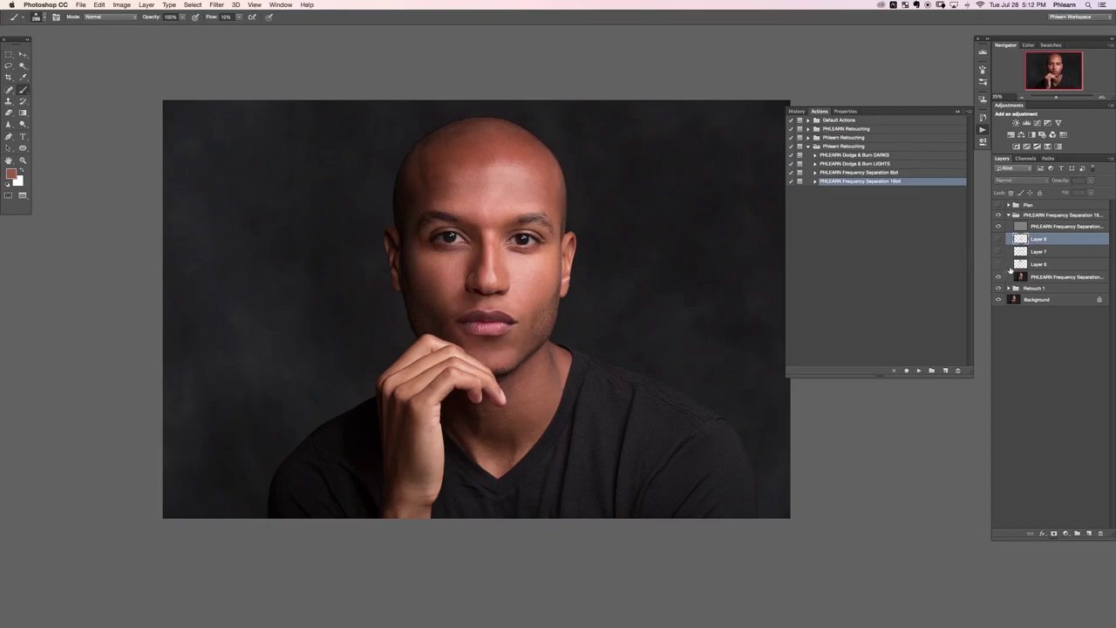
pyautogui.click(999, 241)
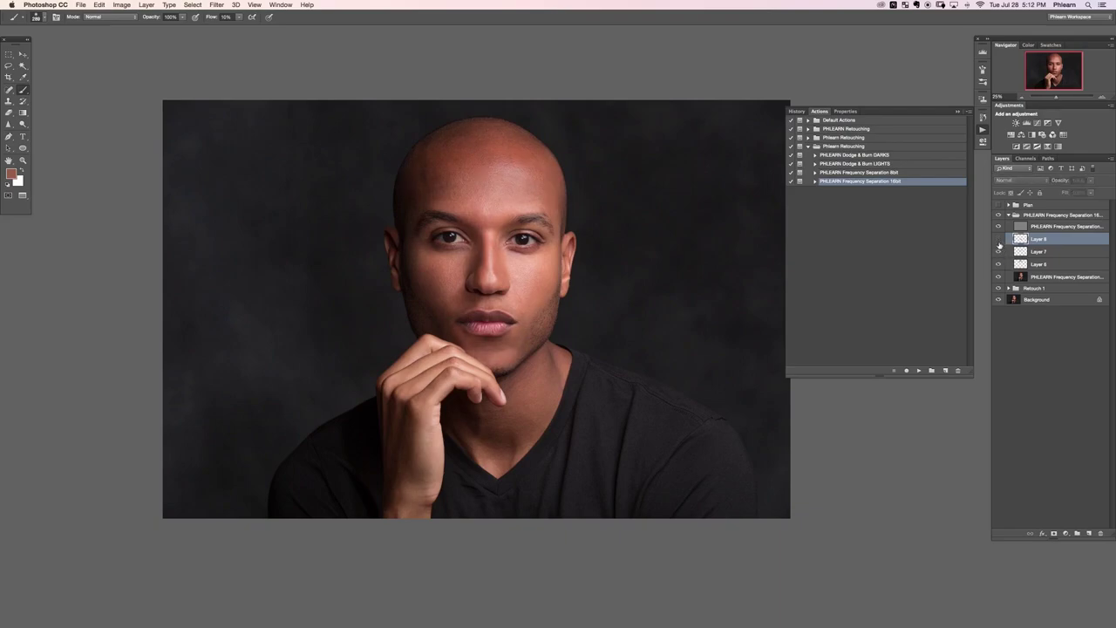
# - Adjust the top paint layer's opacity, compare with Layer 7 hidden and shown, and set Layer 7's opacity to 72%
pyautogui.moveTo(1057, 181); pyautogui.dragTo(1051, 184)
pyautogui.click(999, 252)
pyautogui.click(999, 251)
pyautogui.click(999, 252)
pyautogui.click(999, 252)
pyautogui.click(1041, 252)
pyautogui.click(1059, 181)
pyautogui.write('71')
pyautogui.press('Return')
# - Compare the portrait repeatedly with the whole frequency separation group hidden and shown
pyautogui.click(999, 215)
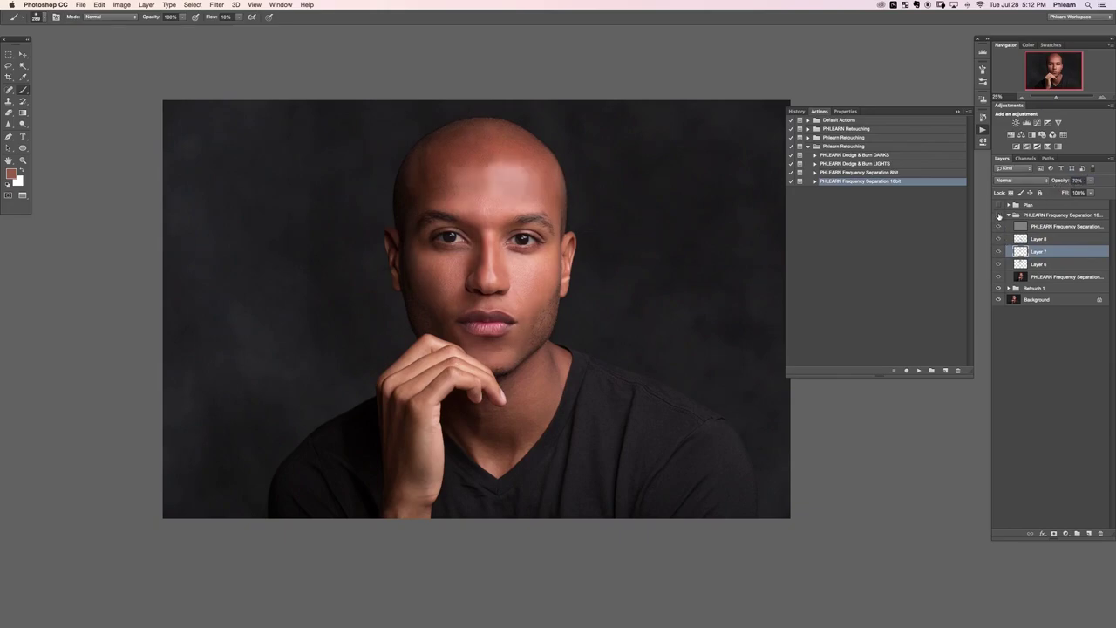
pyautogui.click(999, 215)
pyautogui.click(999, 214)
pyautogui.click(999, 215)
pyautogui.click(999, 215)
pyautogui.click(1000, 214)
pyautogui.click(1000, 214)
pyautogui.click(999, 214)
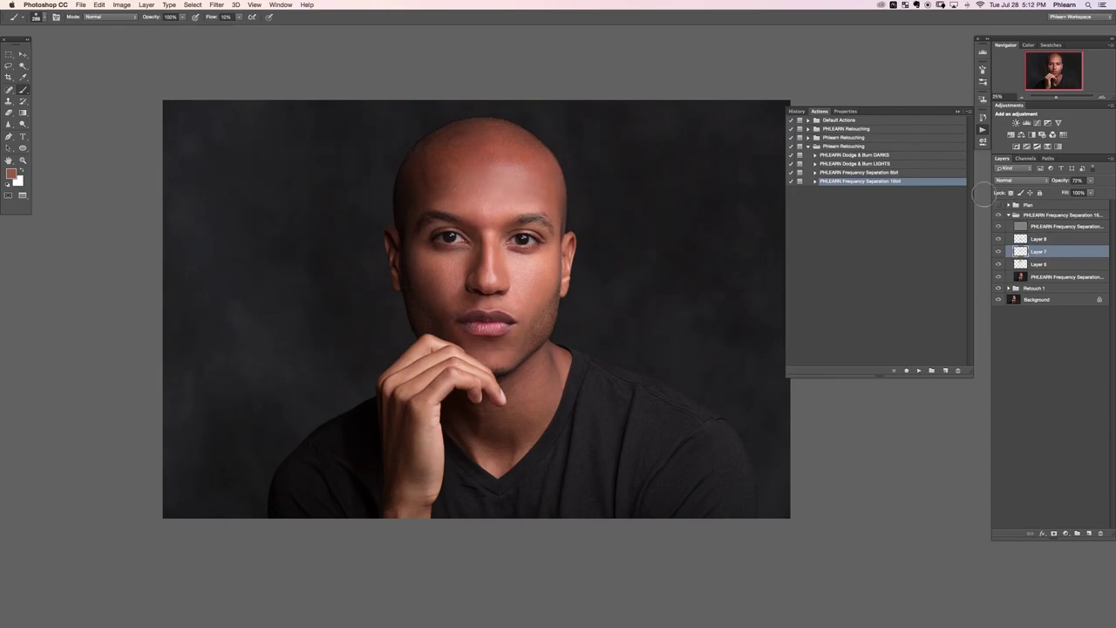
# - Add a new paint layer and move it above Layer 8, directly under the texture layer
pyautogui.press('super+plus')
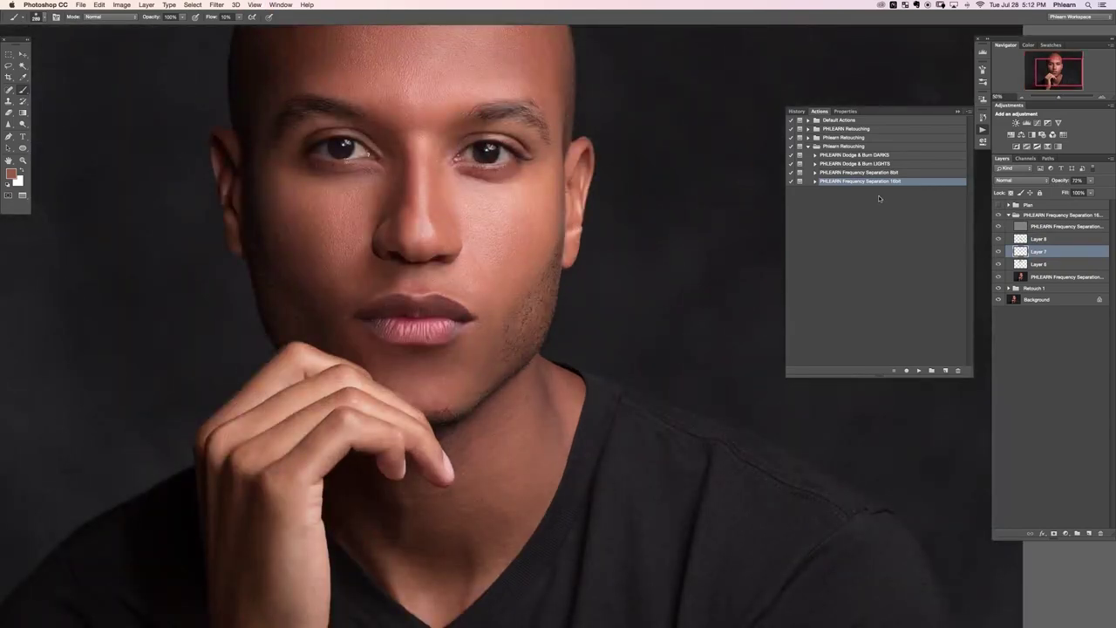
pyautogui.press('super+shift+alt+n')
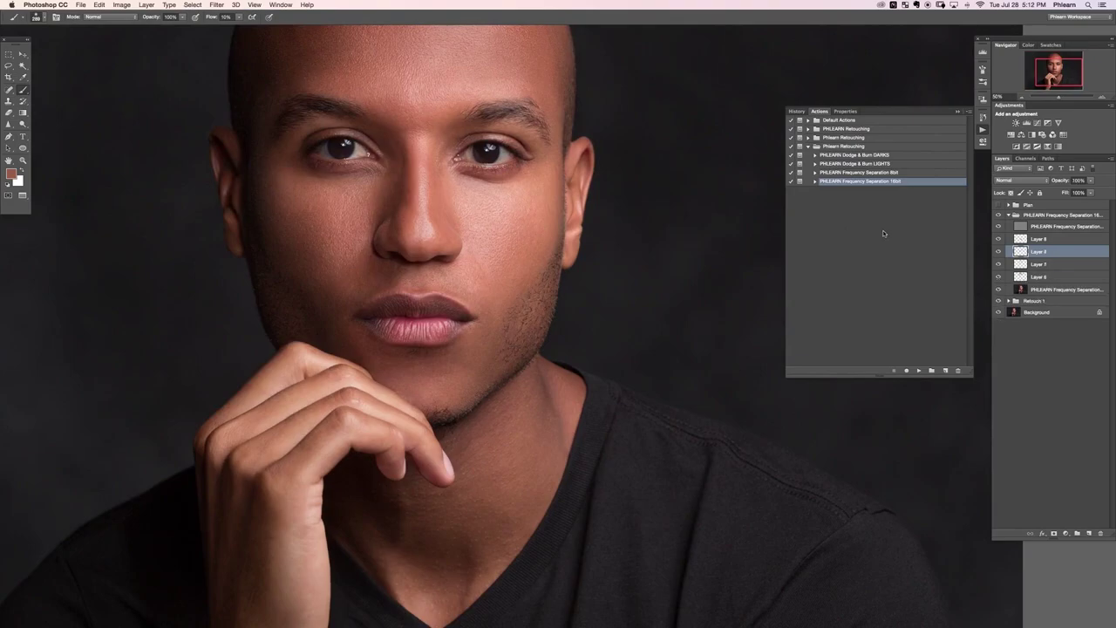
pyautogui.press('super+bracketright')
pyautogui.press('super+minus')
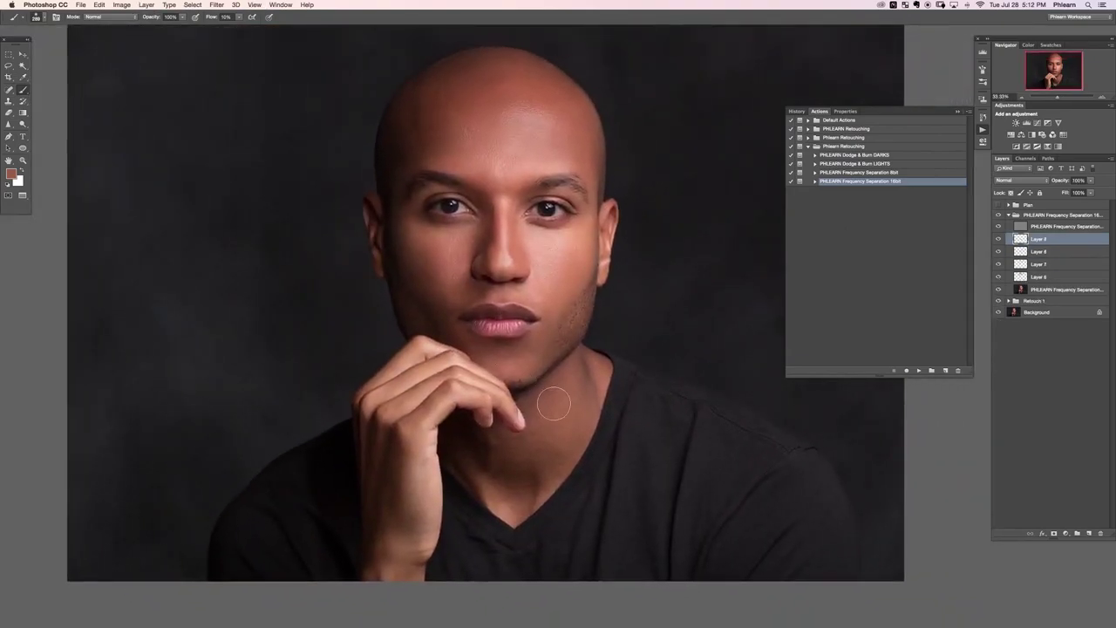
# - Paint sampled tones over the image-right side of the neck, reducing the brush size for the narrower areas
pyautogui.moveTo(554, 403)
pyautogui.mouseDown()
pyautogui.moveTo(566, 377)
pyautogui.moveTo(568, 434)
pyautogui.mouseUp()
pyautogui.keyDown('alt'); pyautogui.click(586, 406); pyautogui.keyUp('alt')
pyautogui.moveTo(585, 397)
pyautogui.mouseDown()
pyautogui.moveTo(576, 386)
pyautogui.moveTo(586, 391)
pyautogui.mouseUp()
pyautogui.press('[')
pyautogui.press('[')
pyautogui.press('[')
pyautogui.moveTo(582, 424)
pyautogui.mouseDown()
pyautogui.moveTo(606, 423)
pyautogui.moveTo(553, 392)
pyautogui.moveTo(537, 428)
pyautogui.moveTo(547, 399)
pyautogui.moveTo(523, 398)
pyautogui.mouseUp()
# - Paint sampled dark tones into the shadow under the chin and blend them across the neck
pyautogui.click(521, 399)
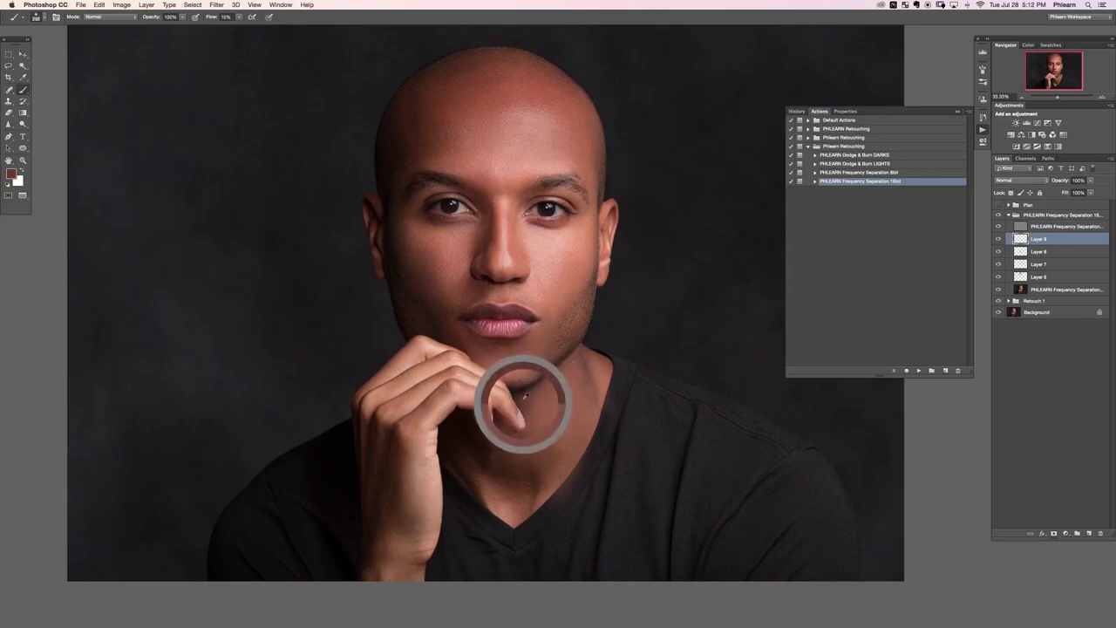
pyautogui.click(523, 392)
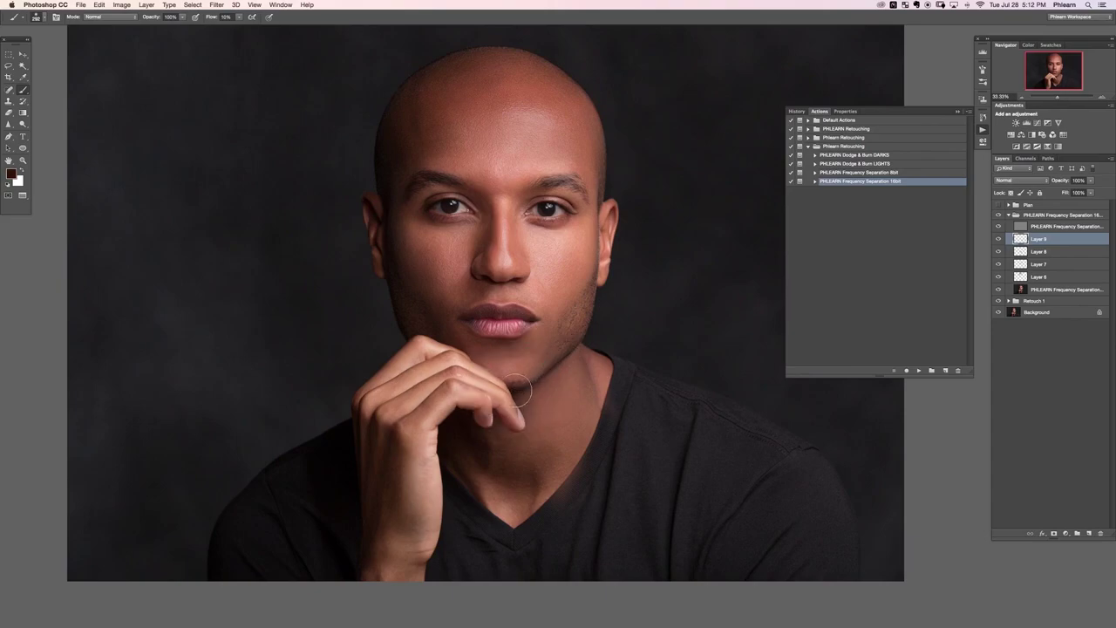
pyautogui.moveTo(538, 407)
pyautogui.mouseDown()
pyautogui.moveTo(568, 361)
pyautogui.moveTo(527, 410)
pyautogui.moveTo(556, 413)
pyautogui.mouseUp()
pyautogui.keyDown('alt'); pyautogui.click(580, 411); pyautogui.keyUp('alt')
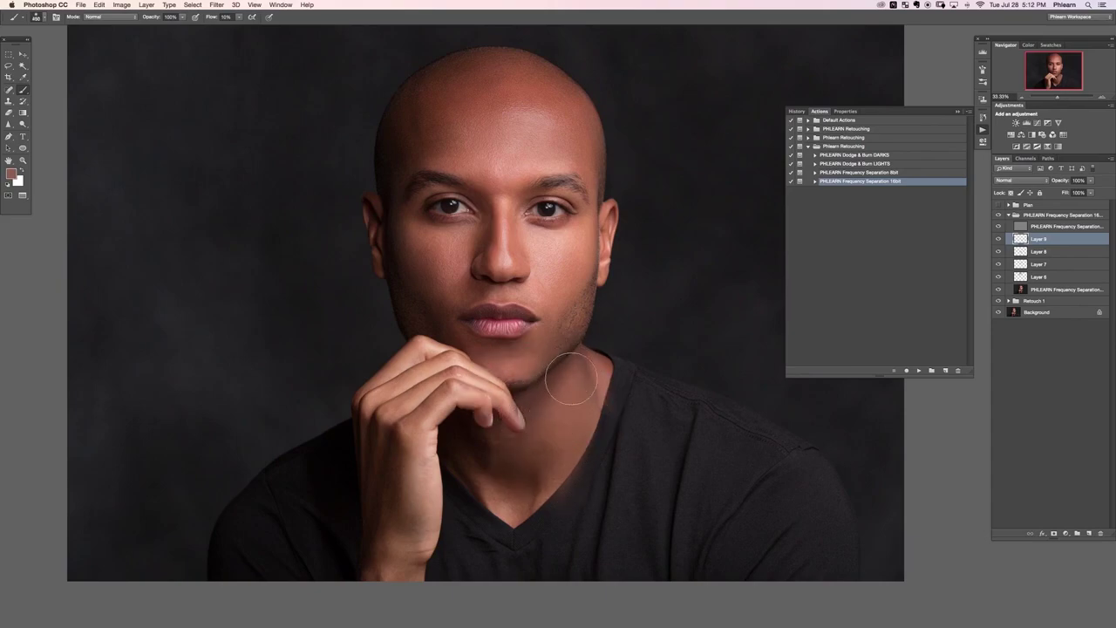
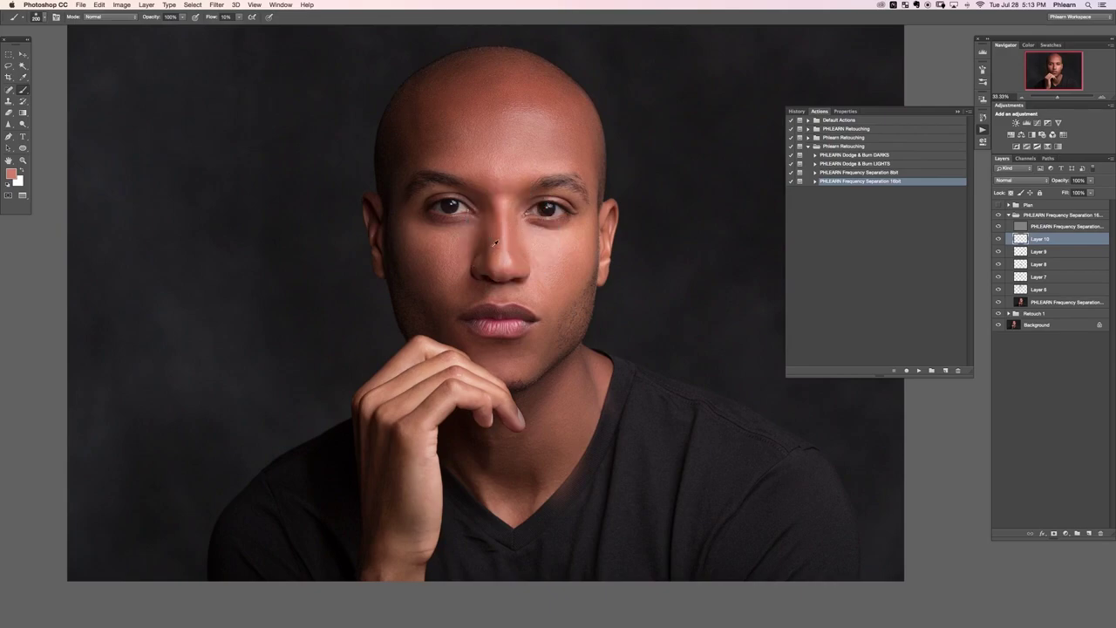
# - Try painting sampled tones along the image-left side of the nose on a new layer, and discard that layer
pyautogui.moveTo(492, 249); pyautogui.dragTo(497, 250)
pyautogui.hotkey('ctrl', 'a')
pyautogui.hotkey('ctrl', 'd')
pyautogui.keyDown('alt'); pyautogui.click(487, 241); pyautogui.keyUp('alt')
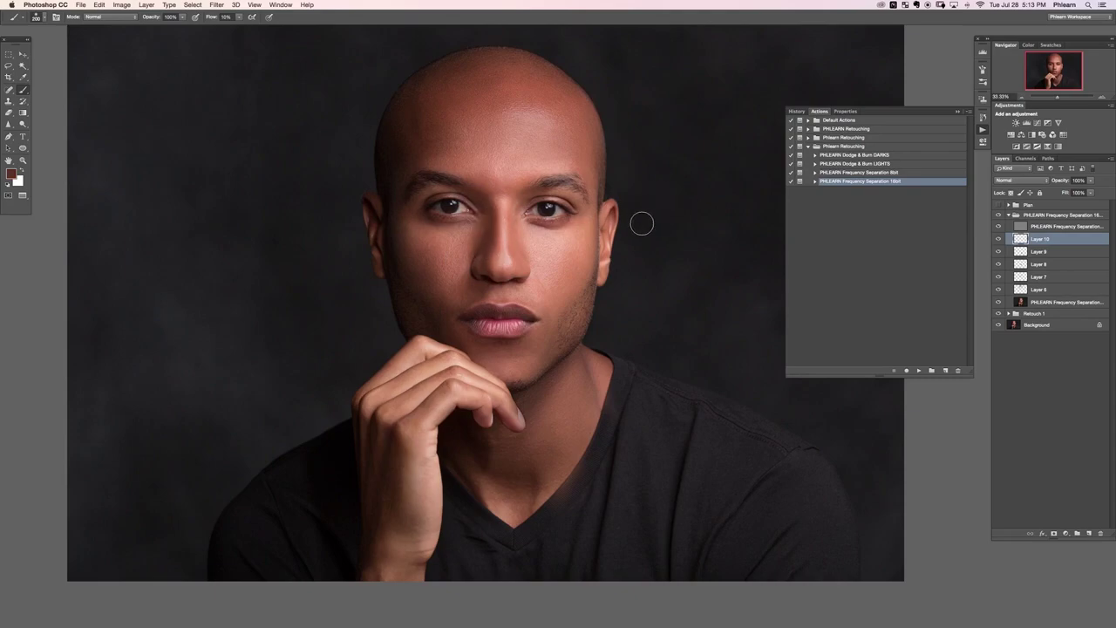
pyautogui.press('super+comma')
pyautogui.press('super+z')
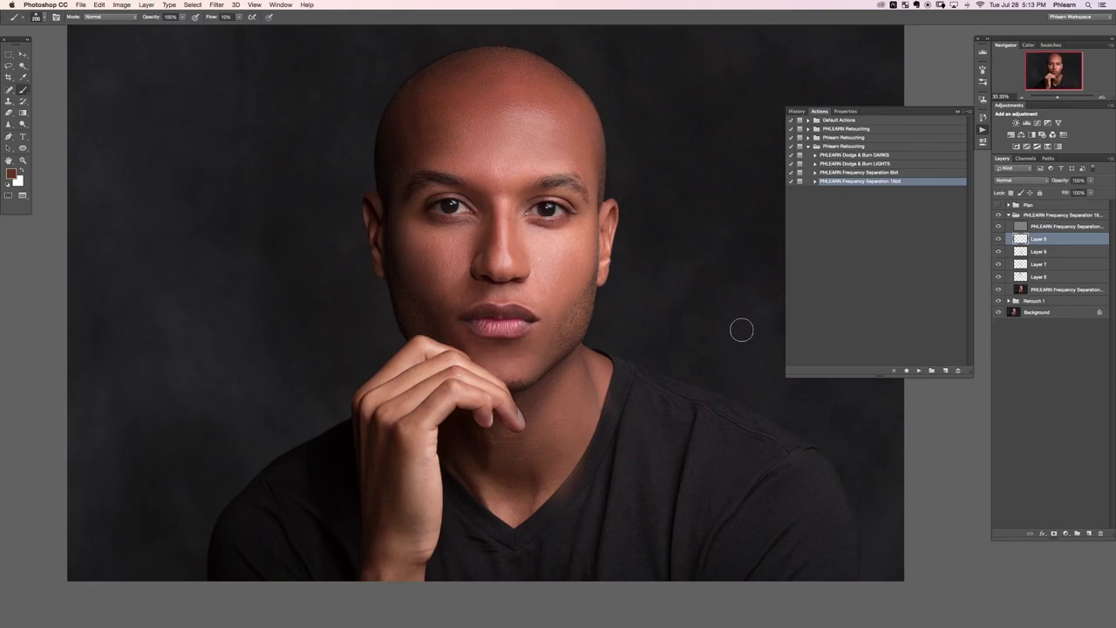
# - Add a new paint layer and paint sampled tones over the lower neck above the V-neck collar
pyautogui.moveTo(560, 369); pyautogui.dragTo(535, 369)
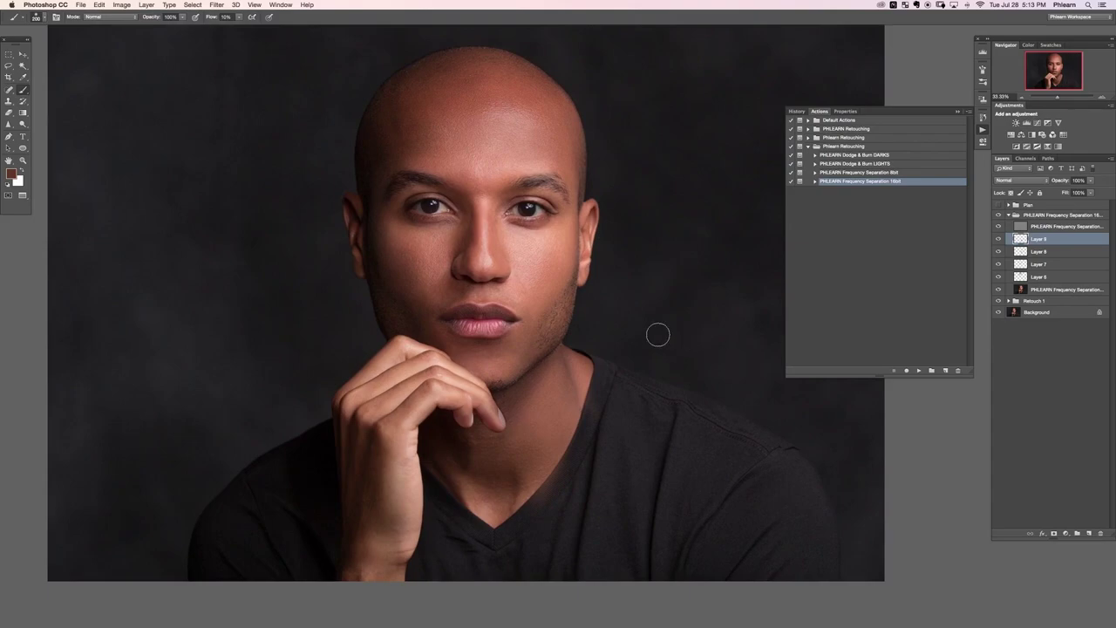
pyautogui.press('alt+shift+super+n')
pyautogui.moveTo(489, 475)
pyautogui.mouseDown()
pyautogui.moveTo(512, 486)
pyautogui.moveTo(508, 506)
pyautogui.moveTo(488, 486)
pyautogui.mouseUp()
pyautogui.keyDown('alt'); pyautogui.click(514, 480); pyautogui.keyUp('alt')
pyautogui.keyDown('alt'); pyautogui.click(504, 486); pyautogui.keyUp('alt')
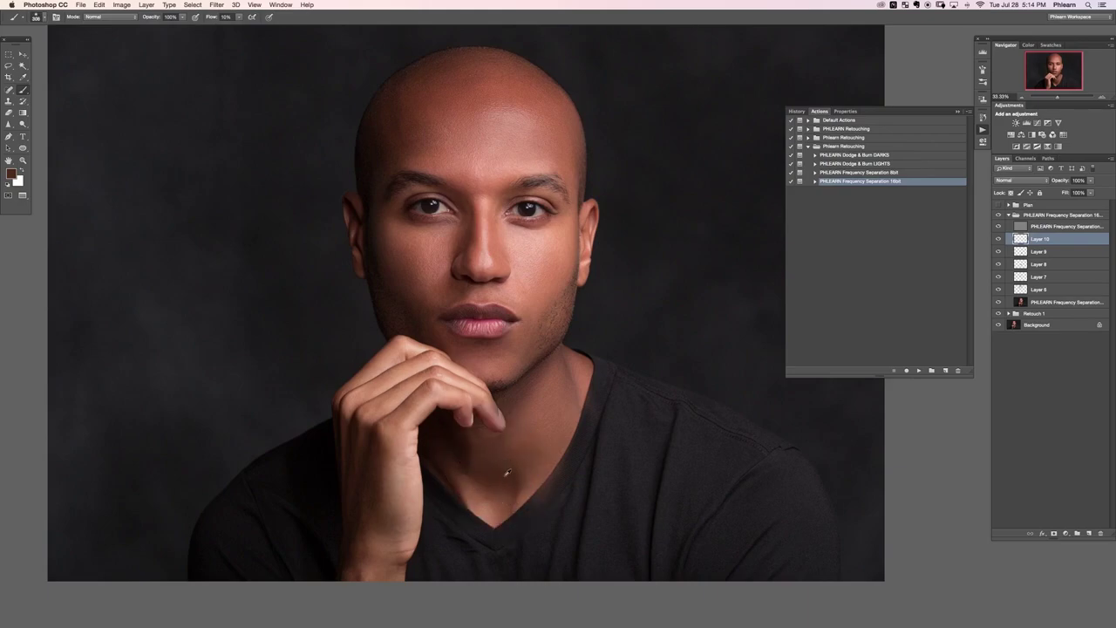
pyautogui.keyDown('alt'); pyautogui.click(503, 462); pyautogui.keyUp('alt')
pyautogui.moveTo(473, 460)
pyautogui.mouseDown()
pyautogui.moveTo(499, 487)
pyautogui.moveTo(513, 451)
pyautogui.mouseUp()
pyautogui.keyDown('alt'); pyautogui.click(505, 463); pyautogui.keyUp('alt')
# - Blend sampled tones over the neck from below the fingertips down to the collar
pyautogui.keyDown('alt'); pyautogui.click(515, 430); pyautogui.keyUp('alt')
pyautogui.moveTo(504, 435)
pyautogui.mouseDown()
pyautogui.moveTo(490, 478)
pyautogui.moveTo(489, 462)
pyautogui.mouseUp()
pyautogui.keyDown('alt'); pyautogui.click(506, 454); pyautogui.keyUp('alt')
pyautogui.keyDown('alt'); pyautogui.click(502, 484); pyautogui.keyUp('alt')
pyautogui.keyDown('alt'); pyautogui.click(498, 482); pyautogui.keyUp('alt')
pyautogui.keyDown('alt'); pyautogui.click(470, 452); pyautogui.keyUp('alt')
# - Paint sampled tones over the heel of the hand and the upper wrist
pyautogui.keyDown('alt'); pyautogui.click(394, 523); pyautogui.keyUp('alt')
pyautogui.keyDown('alt'); pyautogui.click(406, 542); pyautogui.keyUp('alt')
pyautogui.keyDown('alt'); pyautogui.click(391, 522); pyautogui.keyUp('alt')
pyautogui.keyDown('alt'); pyautogui.click(377, 537); pyautogui.keyUp('alt')
pyautogui.keyDown('alt'); pyautogui.click(393, 504); pyautogui.keyUp('alt')
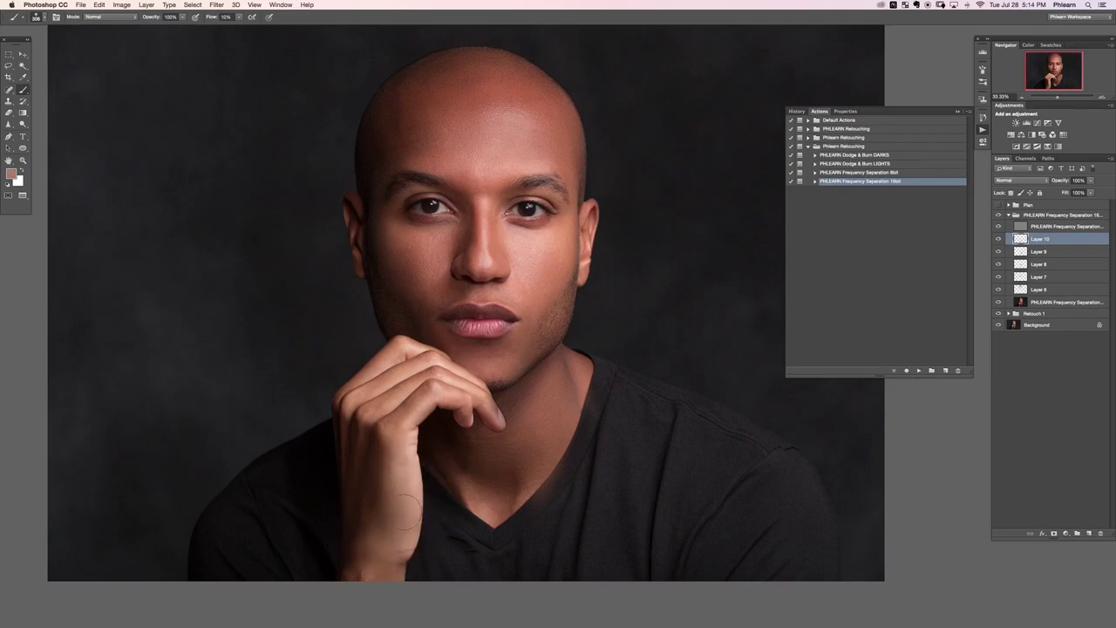
# - Paint sampled tones over the wrist at the photo's lower edge and the shaded side of the hand
pyautogui.keyDown('alt'); pyautogui.click(362, 578); pyautogui.keyUp('alt')
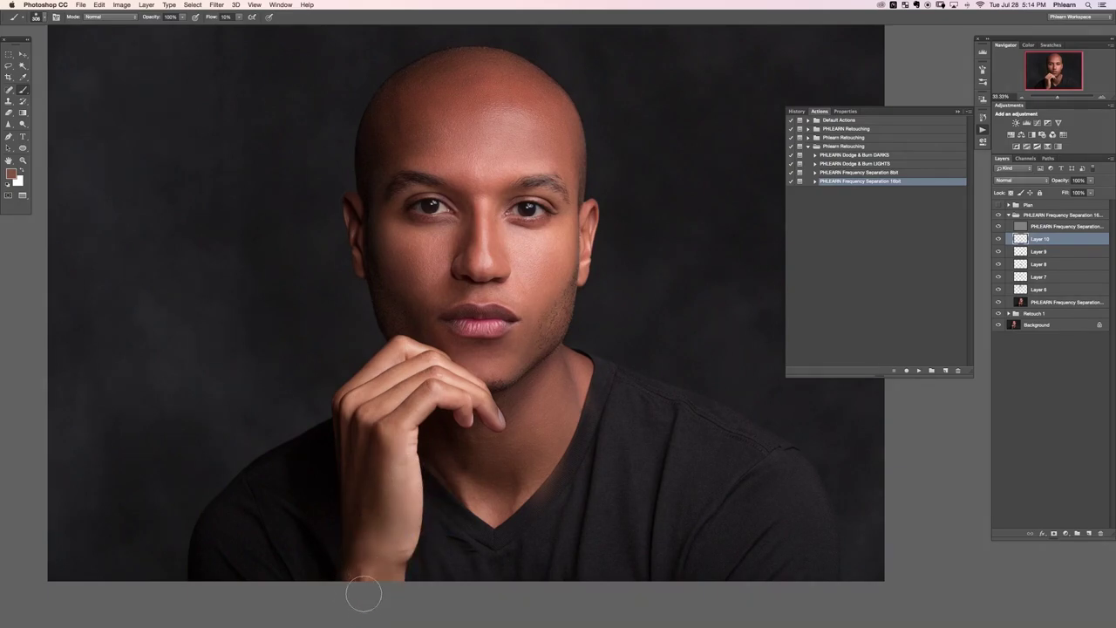
pyautogui.keyDown('alt'); pyautogui.click(351, 546); pyautogui.keyUp('alt')
pyautogui.moveTo(355, 593)
pyautogui.mouseDown()
pyautogui.moveTo(355, 560)
pyautogui.moveTo(365, 611)
pyautogui.mouseUp()
pyautogui.keyDown('alt'); pyautogui.click(376, 568); pyautogui.keyUp('alt')
pyautogui.moveTo(377, 567); pyautogui.dragTo(367, 581)
pyautogui.keyDown('alt'); pyautogui.click(369, 505); pyautogui.keyUp('alt')
pyautogui.keyDown('alt'); pyautogui.click(369, 487); pyautogui.keyUp('alt')
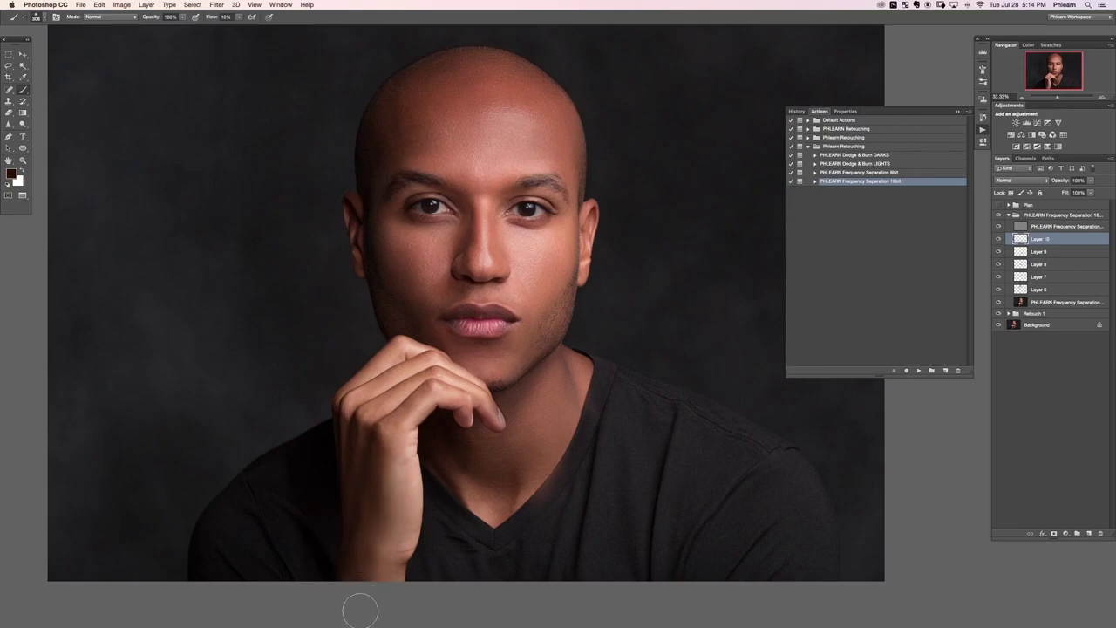
pyautogui.keyDown('alt'); pyautogui.click(379, 544); pyautogui.keyUp('alt')
pyautogui.keyDown('alt'); pyautogui.click(380, 535); pyautogui.keyUp('alt')
# - Paint sampled tones over the lower knuckles and the middle fingers of the hand
pyautogui.moveTo(402, 429); pyautogui.dragTo(412, 415)
pyautogui.keyDown('alt'); pyautogui.click(413, 403); pyautogui.keyUp('alt')
pyautogui.keyDown('alt'); pyautogui.click(419, 399); pyautogui.keyUp('alt')
pyautogui.keyDown('alt'); pyautogui.click(423, 402); pyautogui.keyUp('alt')
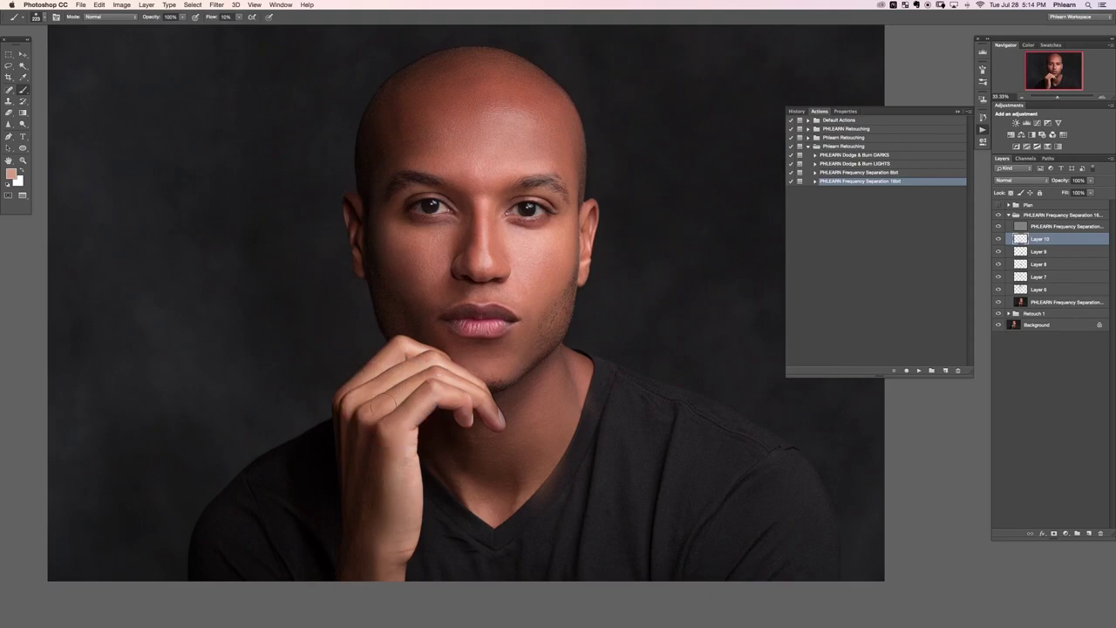
pyautogui.moveTo(394, 398); pyautogui.dragTo(399, 396)
pyautogui.keyDown('alt'); pyautogui.click(390, 404); pyautogui.keyUp('alt')
pyautogui.keyDown('alt'); pyautogui.click(414, 381); pyautogui.keyUp('alt')
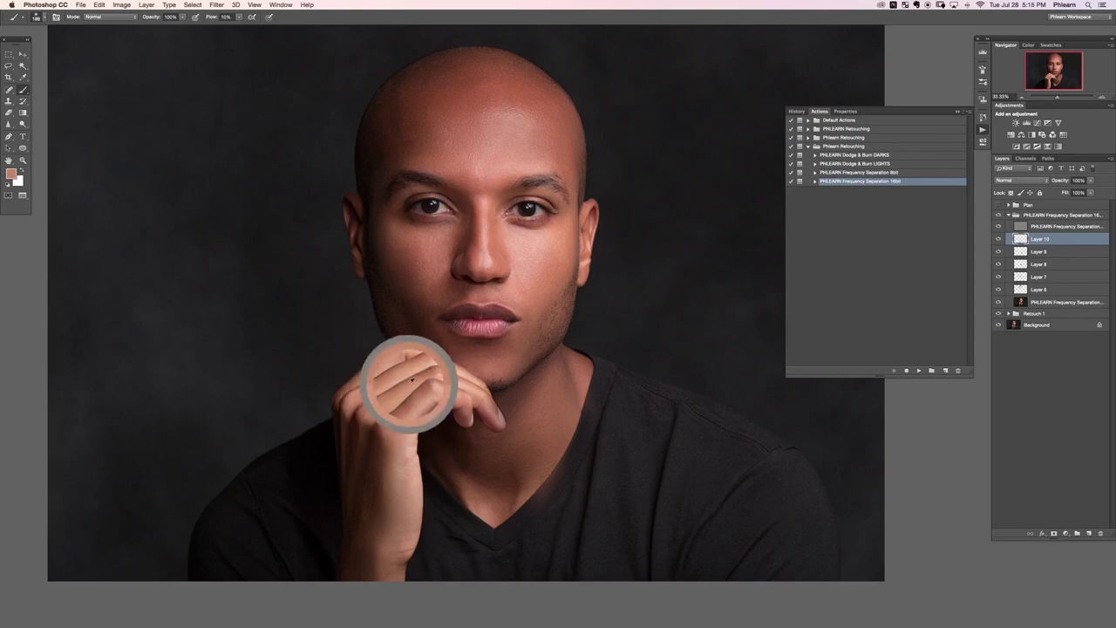
pyautogui.moveTo(408, 375); pyautogui.dragTo(403, 373)
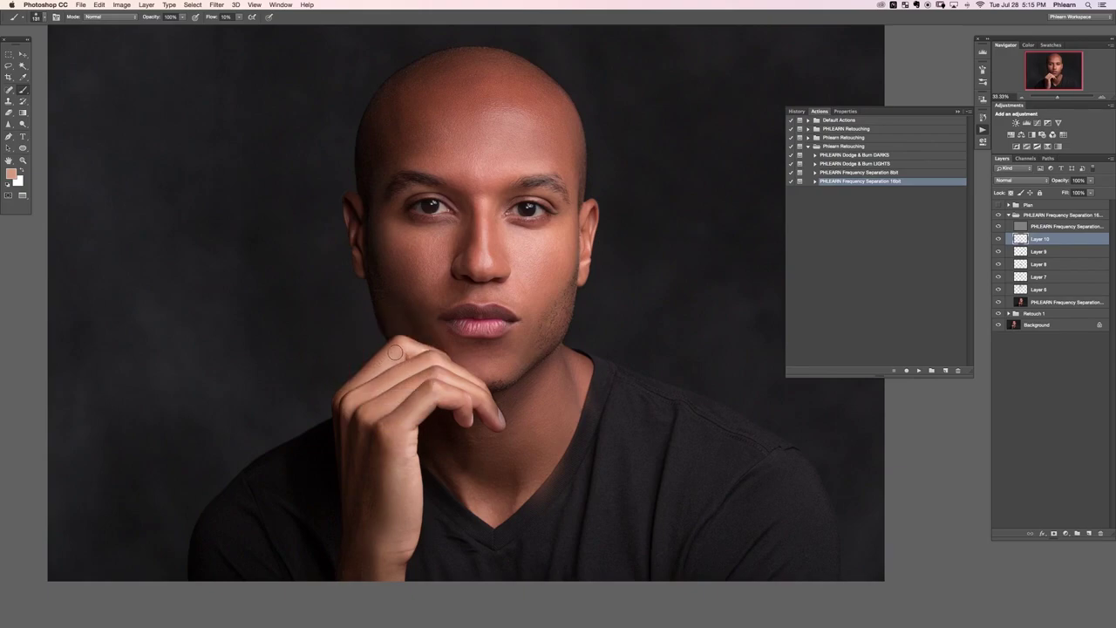
# - Paint sampled tones over the uppermost knuckle, the outer edge of the hand and the finger nearest the chin
pyautogui.keyDown('alt'); pyautogui.click(385, 350); pyautogui.keyUp('alt')
pyautogui.keyDown('alt'); pyautogui.click(358, 379); pyautogui.keyUp('alt')
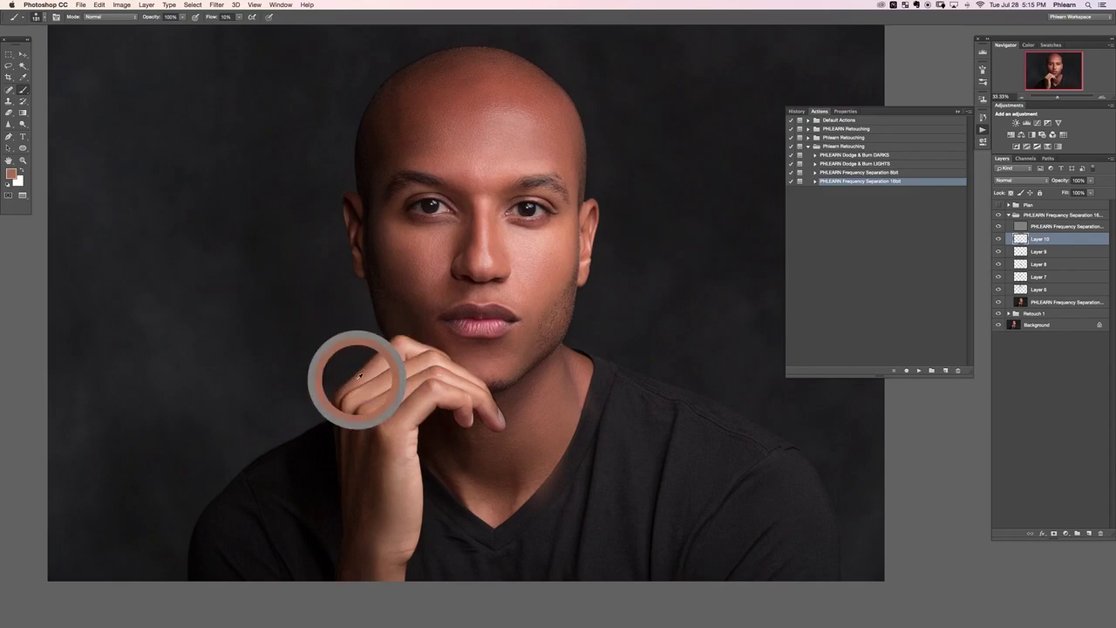
pyautogui.keyDown('alt'); pyautogui.click(402, 354); pyautogui.keyUp('alt')
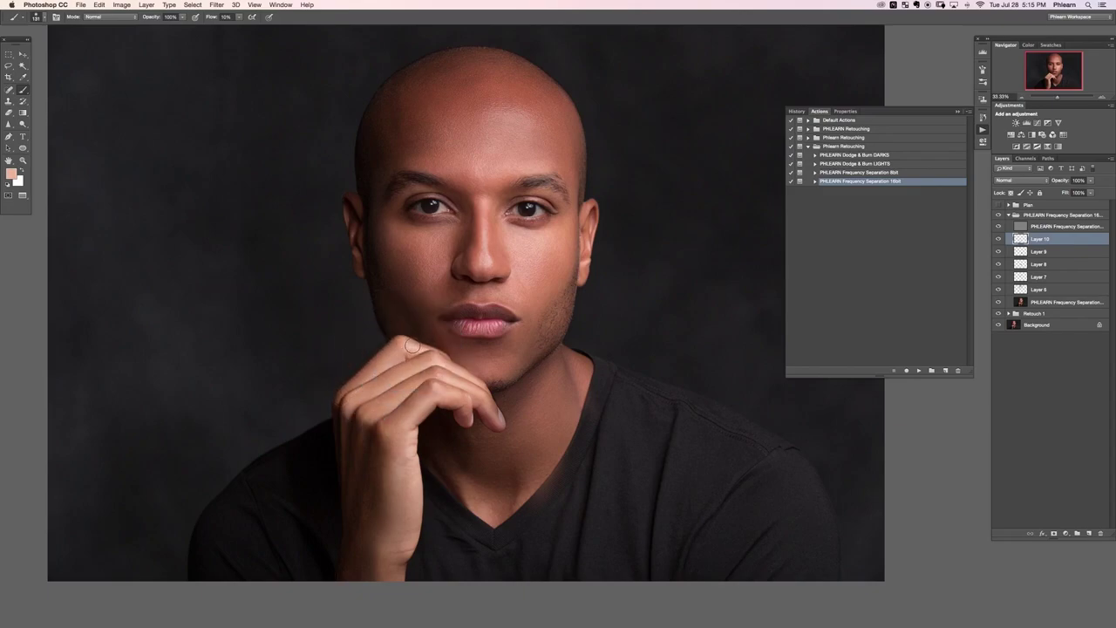
pyautogui.moveTo(451, 378); pyautogui.dragTo(443, 379)
pyautogui.keyDown('alt'); pyautogui.click(450, 378); pyautogui.keyUp('alt')
# - Paint sampled tones along the image-right edge of the hand between the knuckles and the wrist
pyautogui.keyDown('alt'); pyautogui.click(411, 452); pyautogui.keyUp('alt')
pyautogui.keyDown('alt'); pyautogui.click(405, 452); pyautogui.keyUp('alt')
pyautogui.keyDown('alt'); pyautogui.click(408, 463); pyautogui.keyUp('alt')
pyautogui.keyDown('alt'); pyautogui.click(413, 473); pyautogui.keyUp('alt')
pyautogui.keyDown('alt'); pyautogui.click(399, 442); pyautogui.keyUp('alt')
pyautogui.keyDown('alt'); pyautogui.click(401, 489); pyautogui.keyUp('alt')
# - Compare the neck and hand with Layer 10 hidden and shown, and set its opacity to 80%
pyautogui.press('super+comma')
pyautogui.press('super+comma')
pyautogui.press('super+comma')
pyautogui.press('super+comma')
pyautogui.press('super+comma')
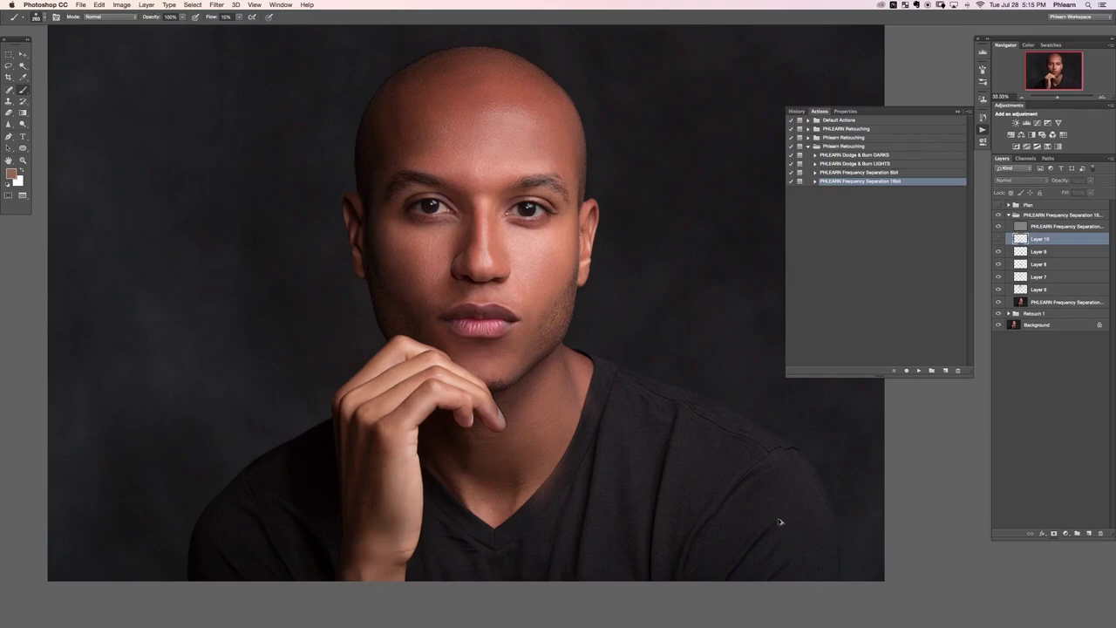
pyautogui.press('super+comma')
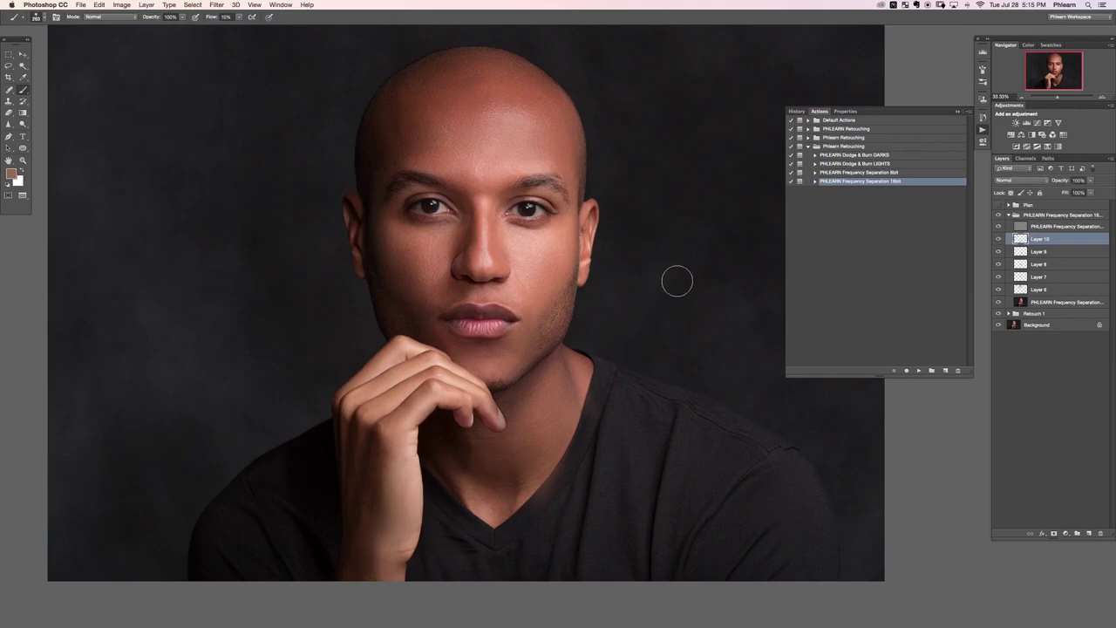
pyautogui.press('v')
pyautogui.press('8')
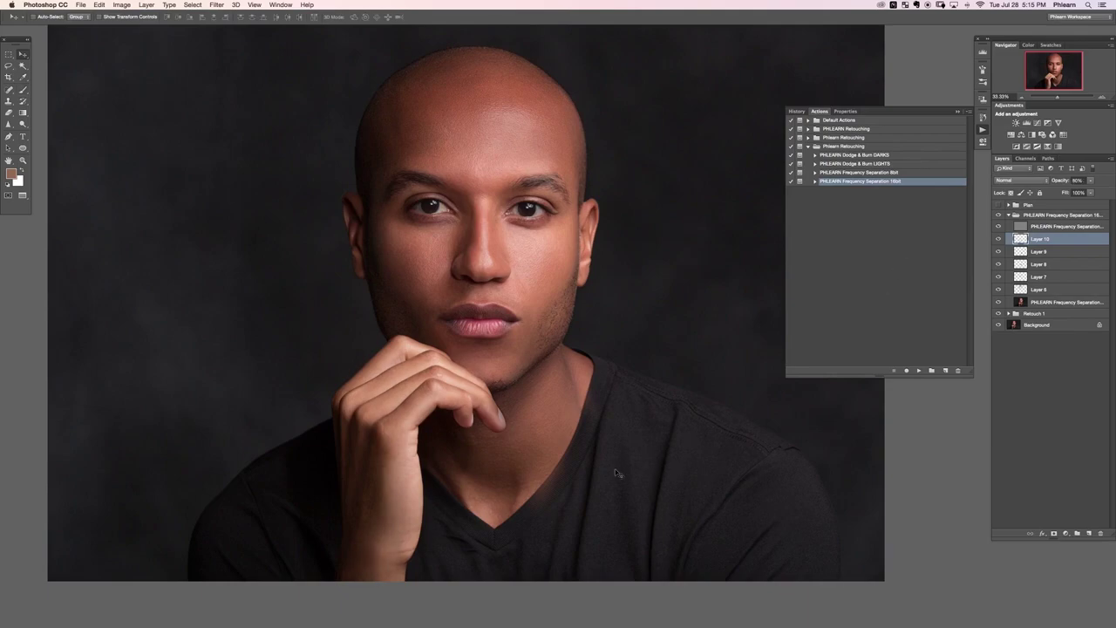
# - Add a new paint layer and paint sampled tones over the upper forehead with an enlarged brush, working zoomed out
pyautogui.press('super+minus')
pyautogui.press('super+minus')
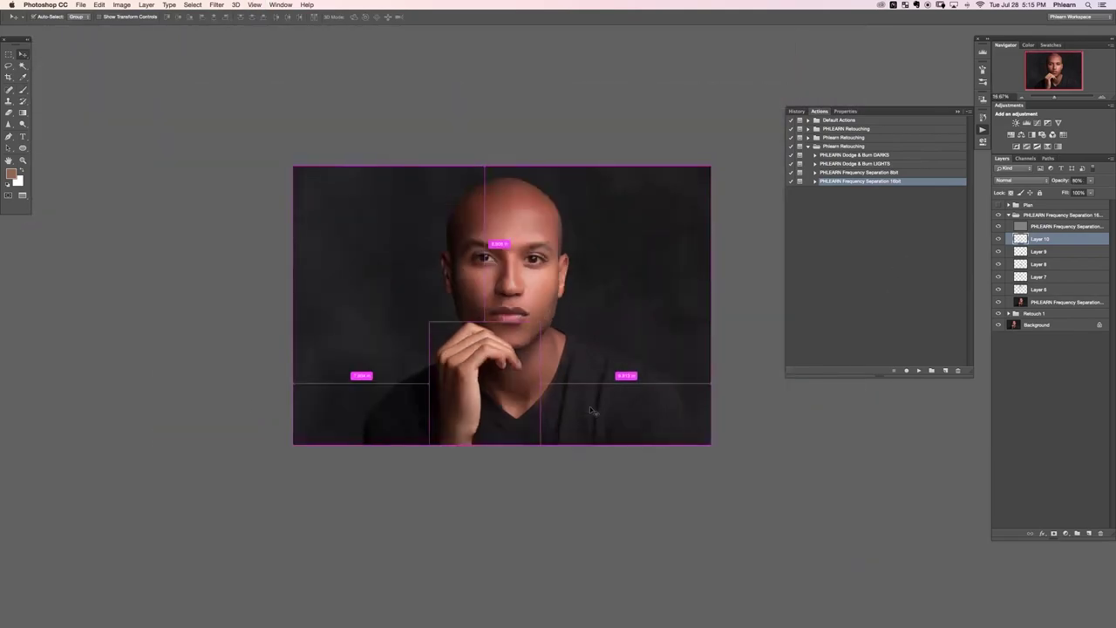
pyautogui.moveTo(584, 306); pyautogui.dragTo(539, 332)
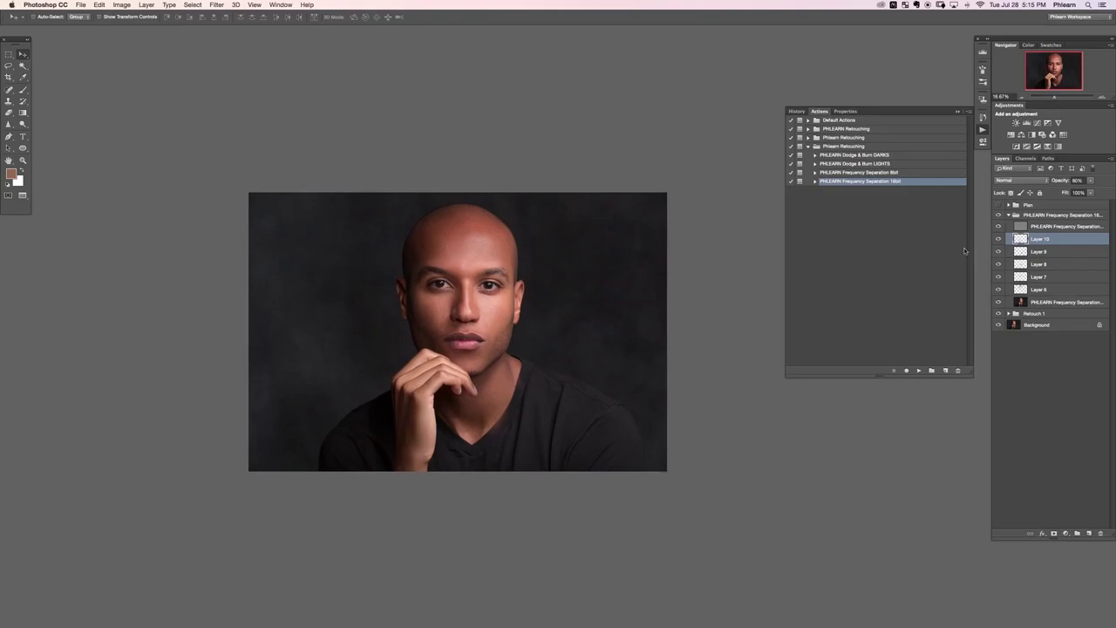
pyautogui.press('super+alt+shift+n')
pyautogui.press('b')
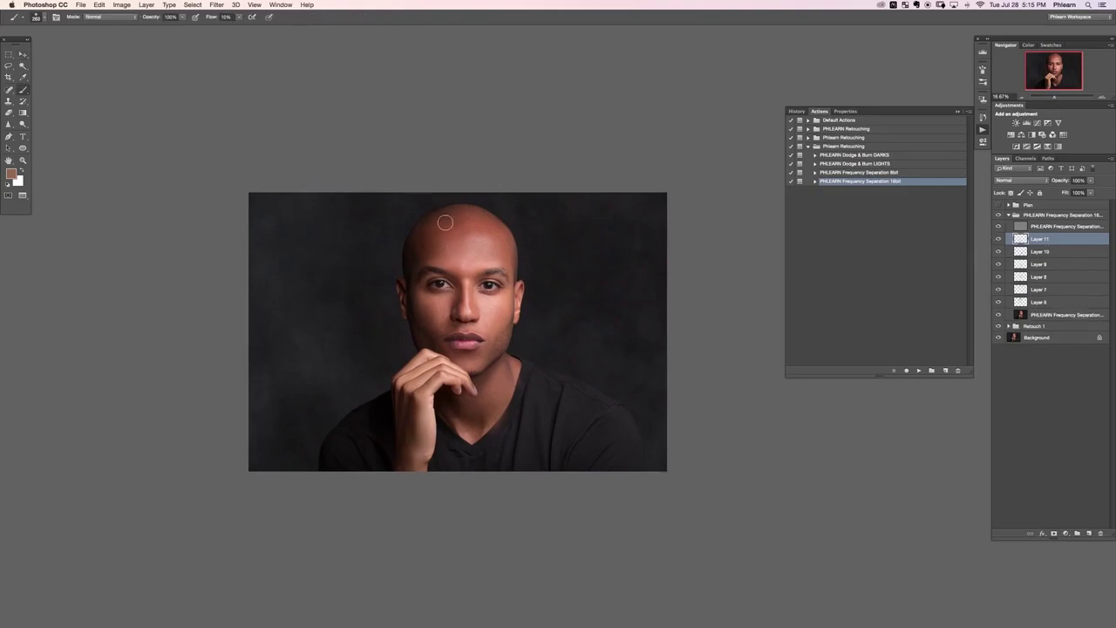
pyautogui.keyDown('alt'); pyautogui.click(445, 213); pyautogui.keyUp('alt')
pyautogui.press(']')
pyautogui.press(']')
pyautogui.keyDown('alt'); pyautogui.click(432, 219); pyautogui.keyUp('alt')
pyautogui.moveTo(432, 217); pyautogui.dragTo(420, 236)
pyautogui.keyDown('alt'); pyautogui.click(436, 221); pyautogui.keyUp('alt')
pyautogui.keyDown('alt'); pyautogui.click(454, 219); pyautogui.keyUp('alt')
# - Paint sampled tones over the brow area and image-left cheek, and erase excess paint on the cheek beside the nose
pyautogui.keyDown('alt'); pyautogui.click(451, 259); pyautogui.keyUp('alt')
pyautogui.keyDown('alt'); pyautogui.click(443, 293); pyautogui.keyUp('alt')
pyautogui.keyDown('alt'); pyautogui.click(427, 299); pyautogui.keyUp('alt')
pyautogui.keyDown('alt'); pyautogui.click(417, 297); pyautogui.keyUp('alt')
pyautogui.keyDown('alt'); pyautogui.click(445, 304); pyautogui.keyUp('alt')
pyautogui.press('alt+shift+super+n')
pyautogui.press('e')
pyautogui.moveTo(455, 305); pyautogui.dragTo(435, 310)
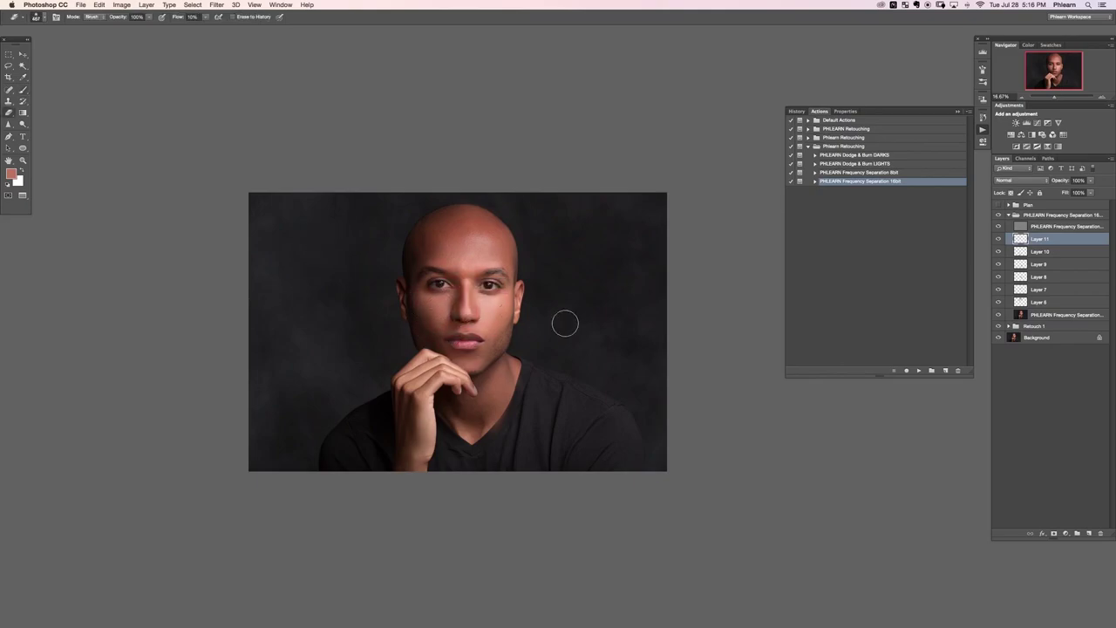
# - Add another paint layer and paint sampled tones over the image-left cheek below the eye
pyautogui.press('super+alt+shift+n')
pyautogui.press('b')
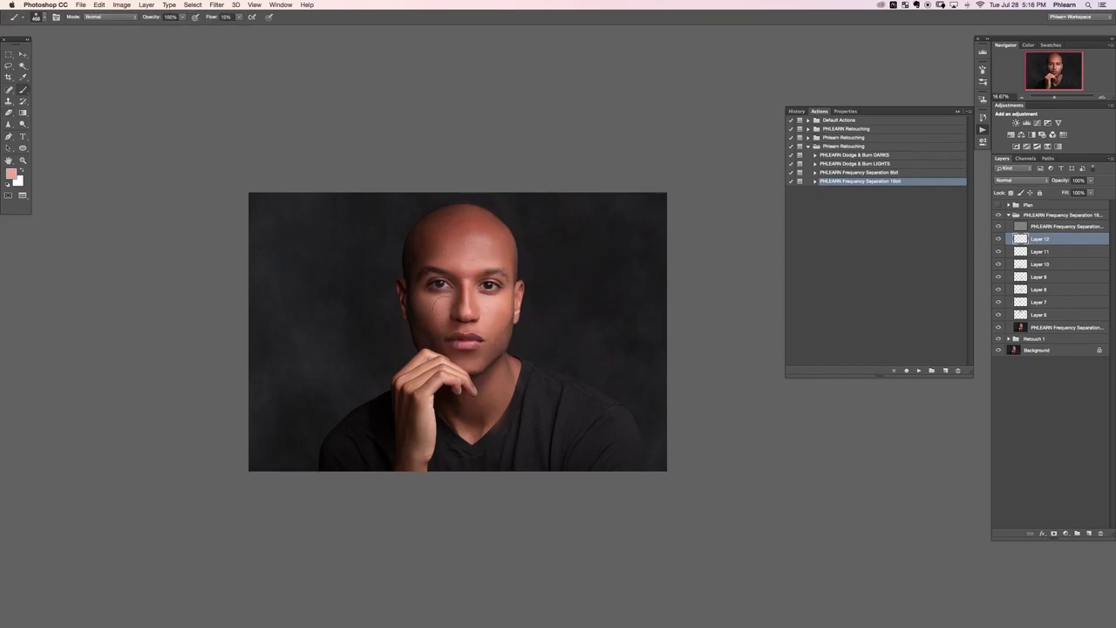
pyautogui.keyDown('alt'); pyautogui.click(451, 304); pyautogui.keyUp('alt')
pyautogui.keyDown('alt'); pyautogui.click(442, 293); pyautogui.keyUp('alt')
pyautogui.keyDown('alt'); pyautogui.click(436, 324); pyautogui.keyUp('alt')
pyautogui.moveTo(439, 322); pyautogui.dragTo(427, 320)
# - Compare the cheek with Layer 12 hidden and shown, and set that layer's opacity to 50%
pyautogui.press('super+comma')
pyautogui.press('super+comma')
pyautogui.press('super+comma')
pyautogui.press('super+comma')
pyautogui.press('super+comma')
pyautogui.press('super+comma')
pyautogui.press('v')
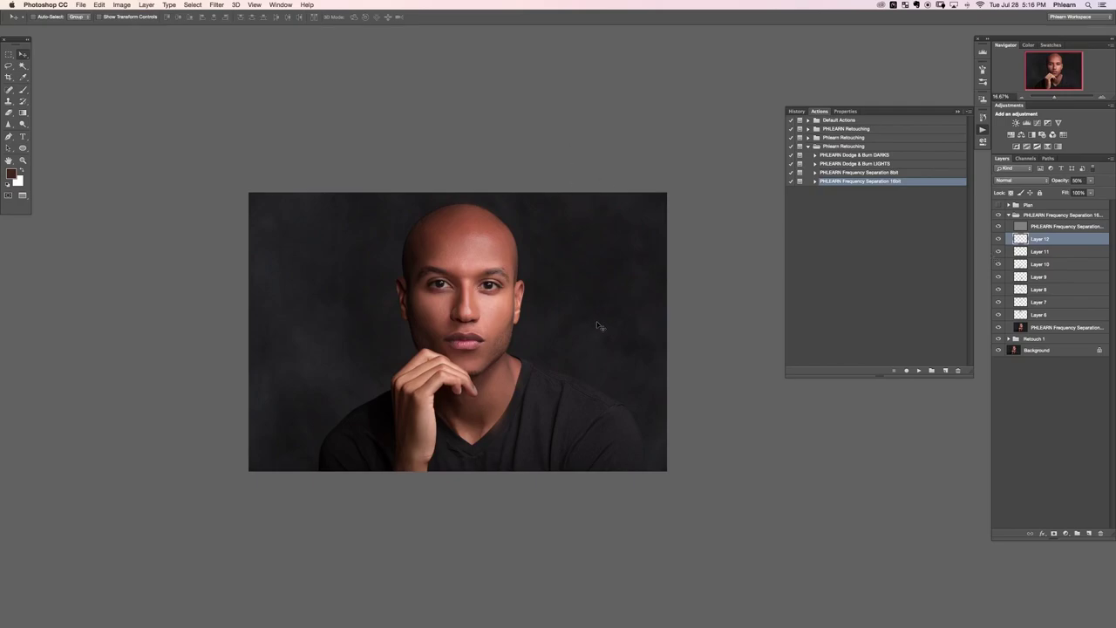
# - Collapse the PHLEARN Frequency Separation group and compare the portrait with that group hidden and shown
pyautogui.press('super+plus')
pyautogui.press('super+plus')
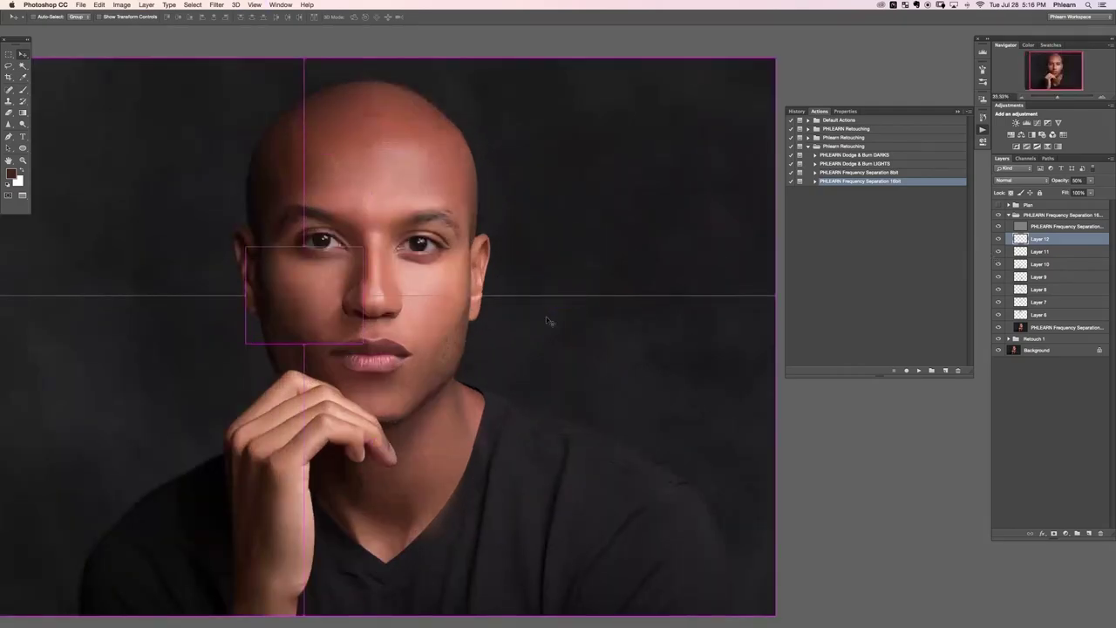
pyautogui.moveTo(536, 376); pyautogui.dragTo(568, 379)
pyautogui.click(1009, 215)
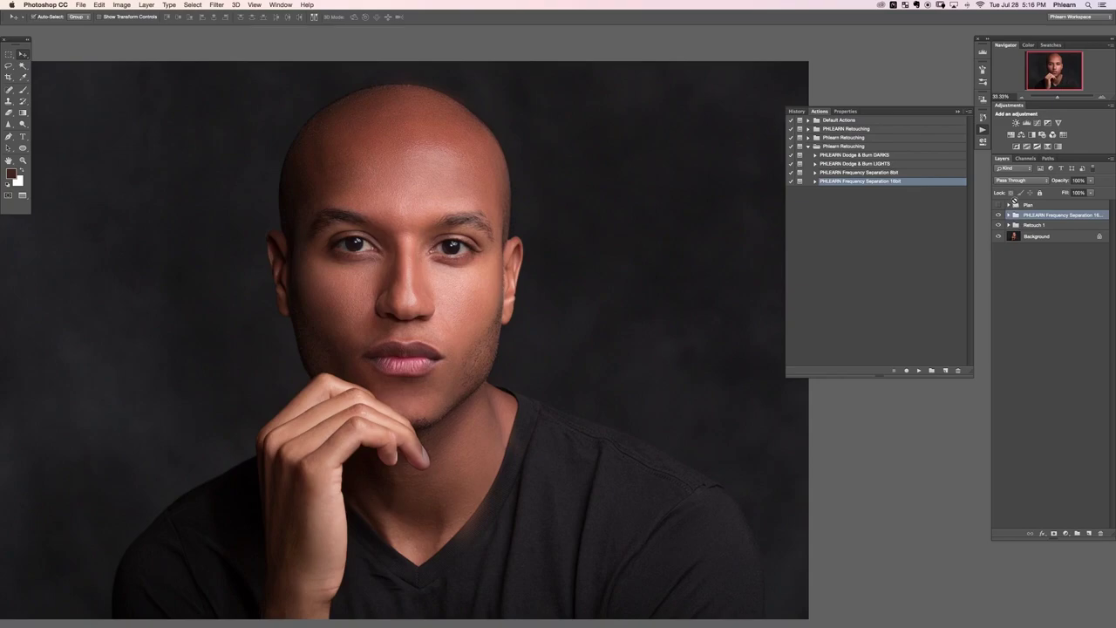
pyautogui.press('super+comma')
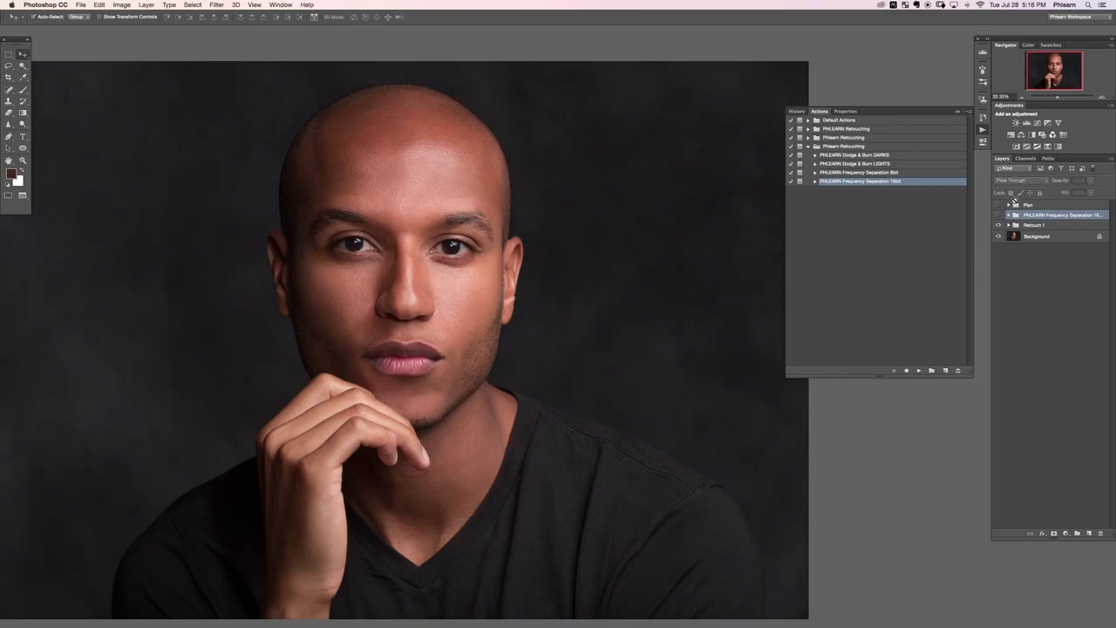
pyautogui.press('super+comma')
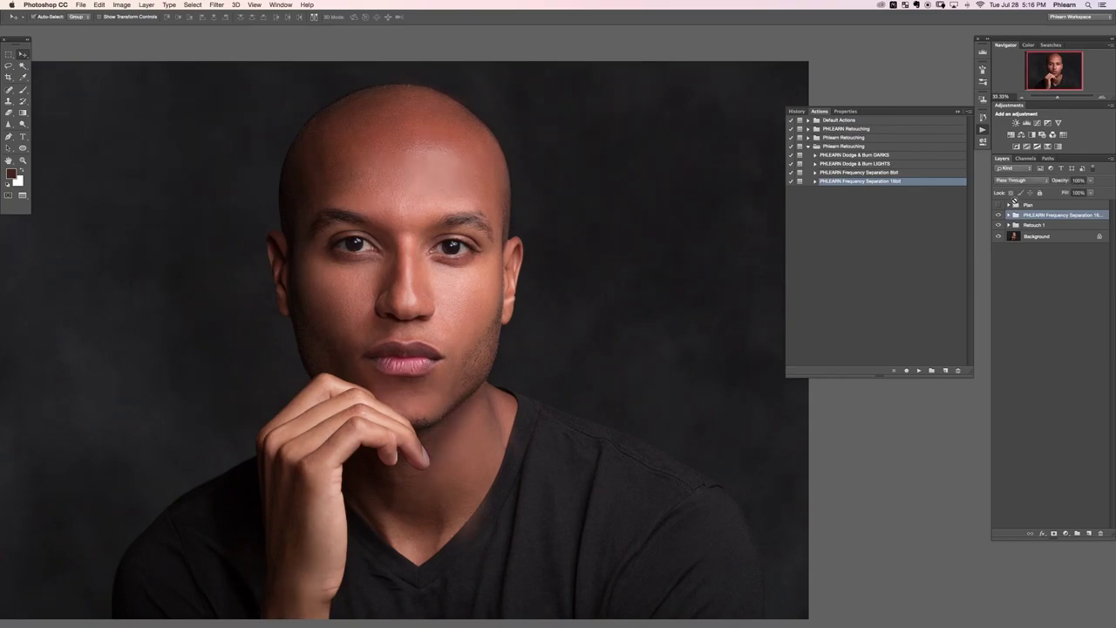
pyautogui.press('super+comma')
pyautogui.press('super+comma')
pyautogui.press('super+comma')
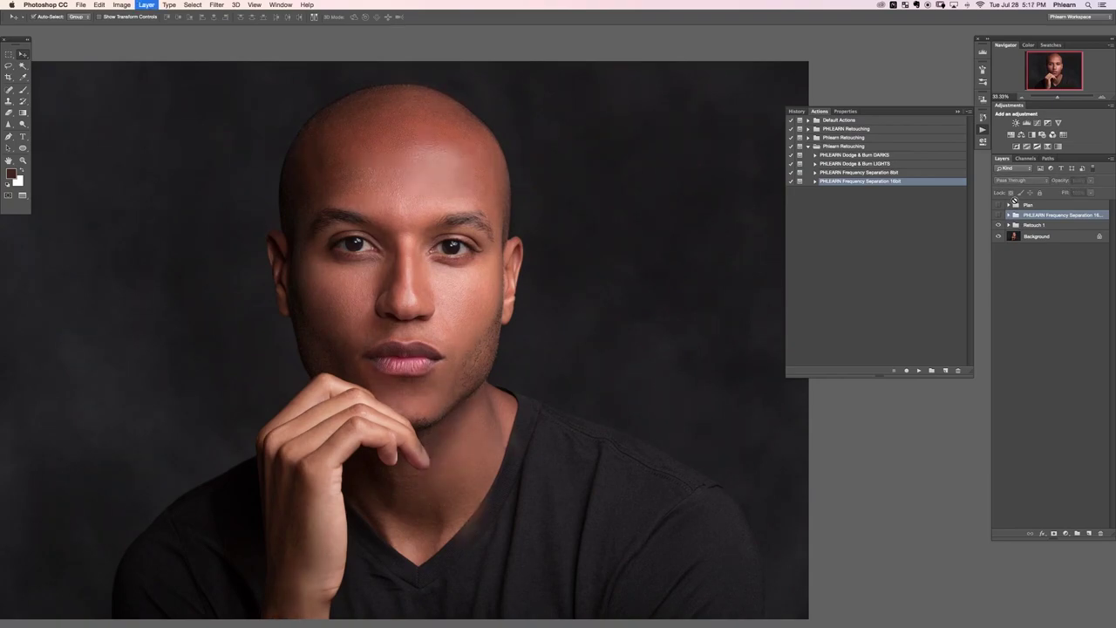
pyautogui.press('super+comma')
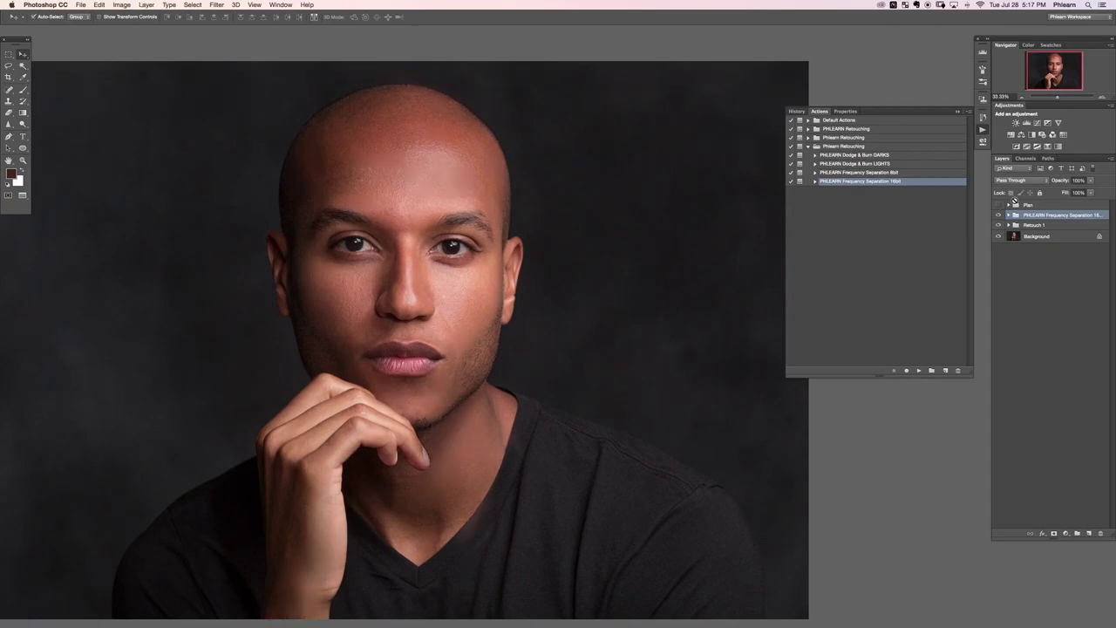
pyautogui.press('super+comma')
pyautogui.press('super+comma')
# - Add a layer mask to the frequency separation group and paint black over the shirt beside the collar, using a smaller brush and 70% flow
pyautogui.click(1054, 533)
pyautogui.press('b')
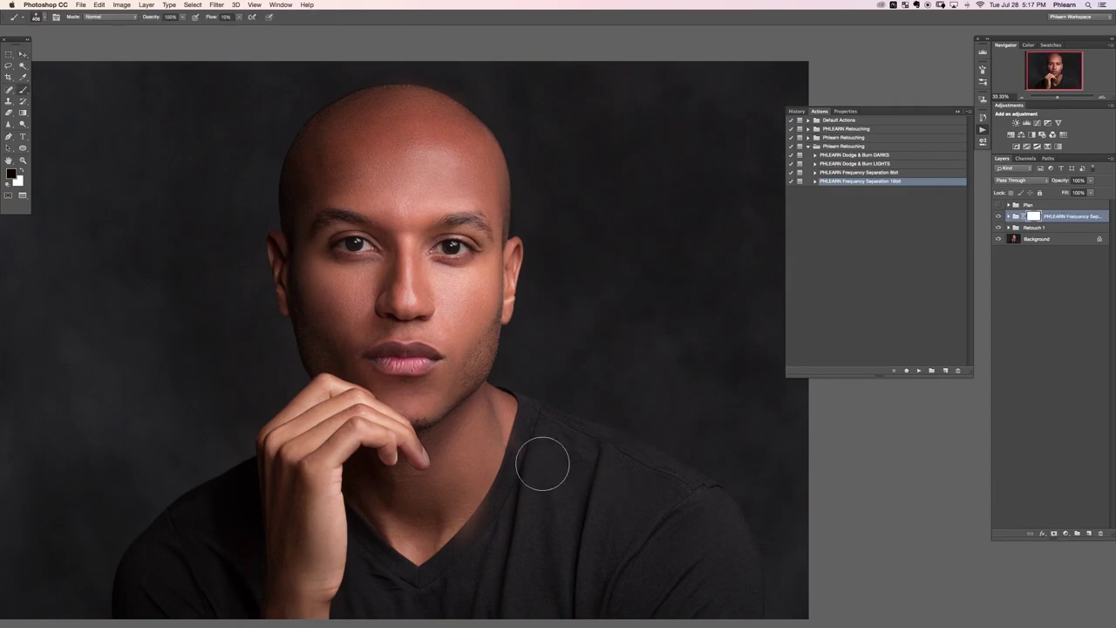
pyautogui.keyDown('ctrl'); pyautogui.keyDown('alt'); pyautogui.moveTo(508, 487); pyautogui.dragTo(513, 487); pyautogui.keyUp('alt'); pyautogui.keyUp('ctrl')
pyautogui.moveTo(506, 532)
pyautogui.mouseDown()
pyautogui.moveTo(474, 558)
pyautogui.moveTo(529, 501)
pyautogui.moveTo(510, 537)
pyautogui.moveTo(489, 526)
pyautogui.moveTo(457, 560)
pyautogui.moveTo(533, 414)
pyautogui.moveTo(483, 551)
pyautogui.moveTo(408, 604)
pyautogui.moveTo(398, 625)
pyautogui.moveTo(527, 543)
pyautogui.moveTo(597, 409)
pyautogui.moveTo(536, 569)
pyautogui.moveTo(562, 574)
pyautogui.moveTo(529, 520)
pyautogui.mouseUp()
pyautogui.hotkey('shift', '7')
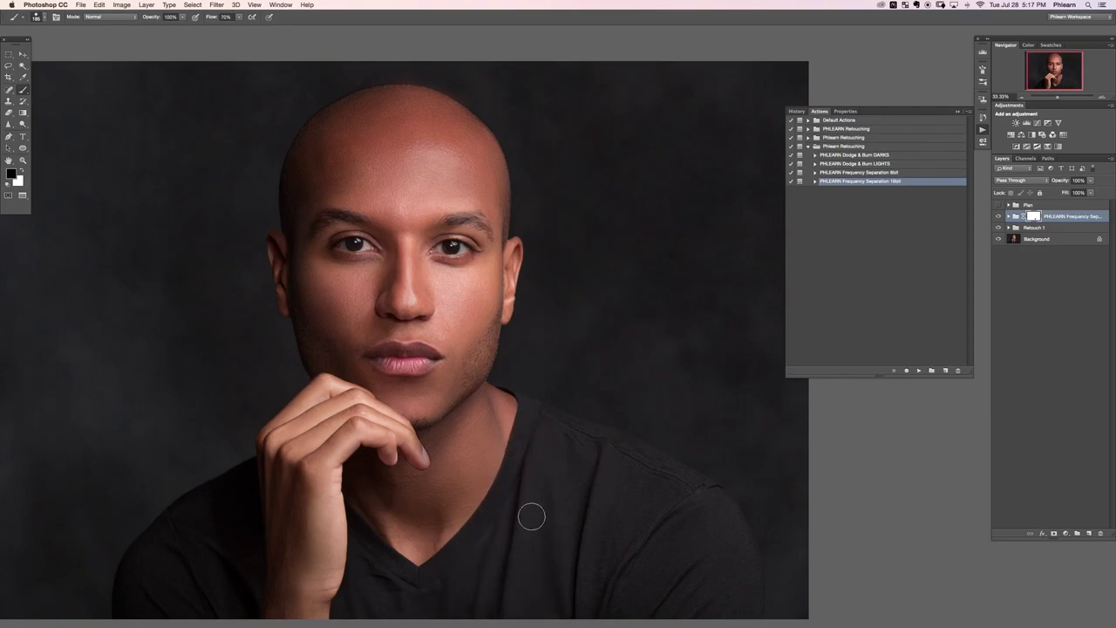
# - Compare the original Background alone with the portrait as the Retouch 1 and frequency separation groups are shown again
pyautogui.keyDown('alt'); pyautogui.click(999, 238); pyautogui.keyUp('alt')
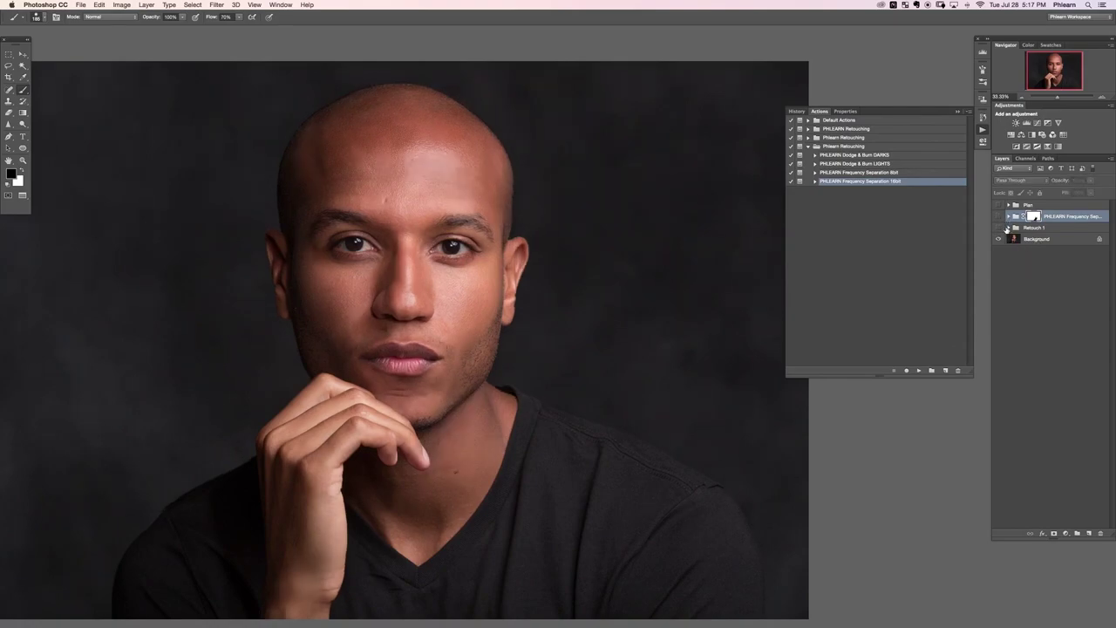
pyautogui.click(999, 228)
pyautogui.click(999, 216)
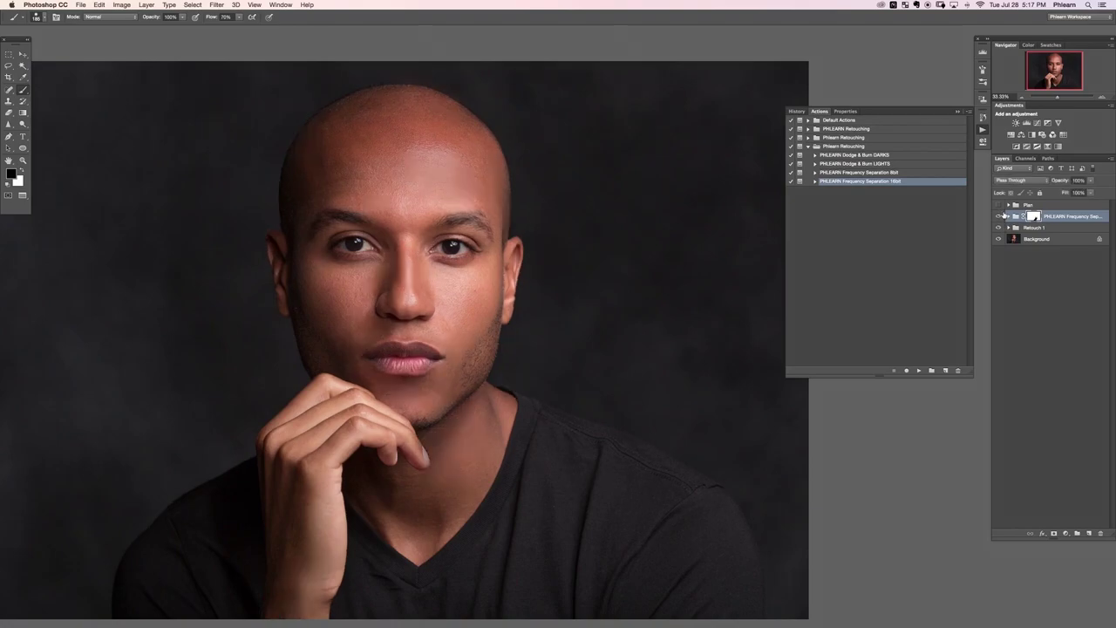
pyautogui.moveTo(999, 218)
pyautogui.mouseDown()
pyautogui.moveTo(1001, 232)
pyautogui.moveTo(999, 216)
pyautogui.mouseUp()
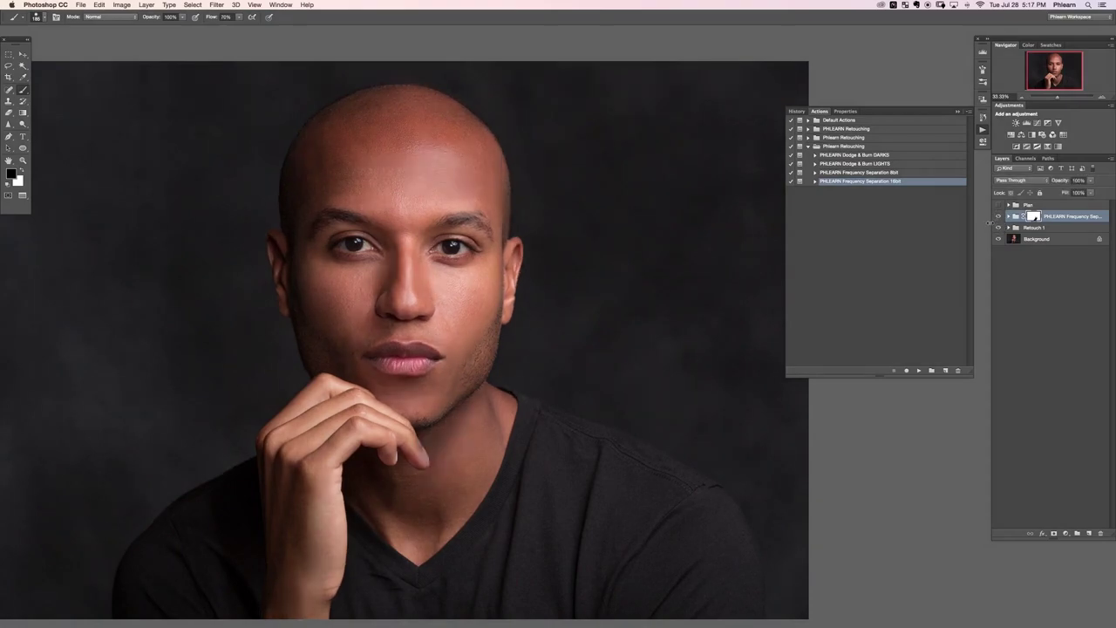